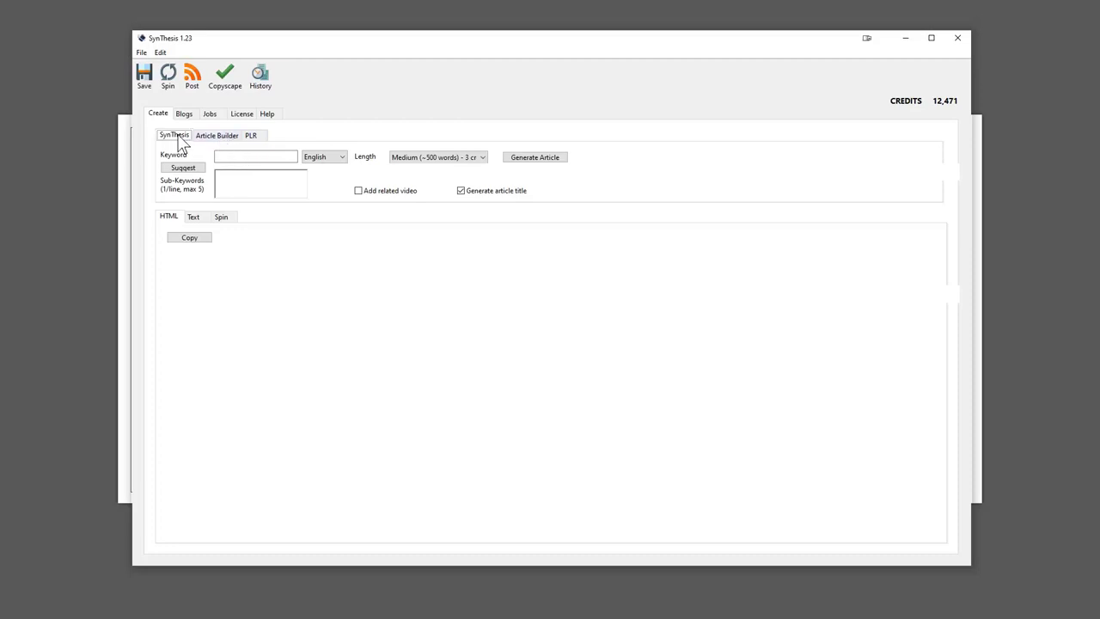
Set the article length to Short (~250 words)
left_click(238, 159)
left_click(245, 182)
left_click(433, 157)
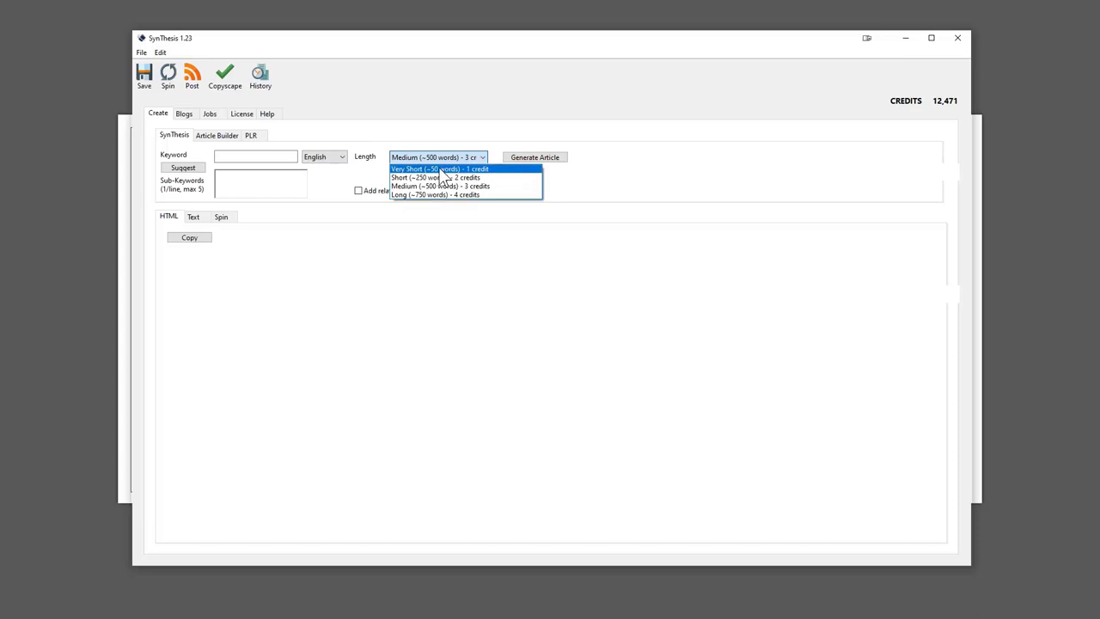
left_click(425, 177)
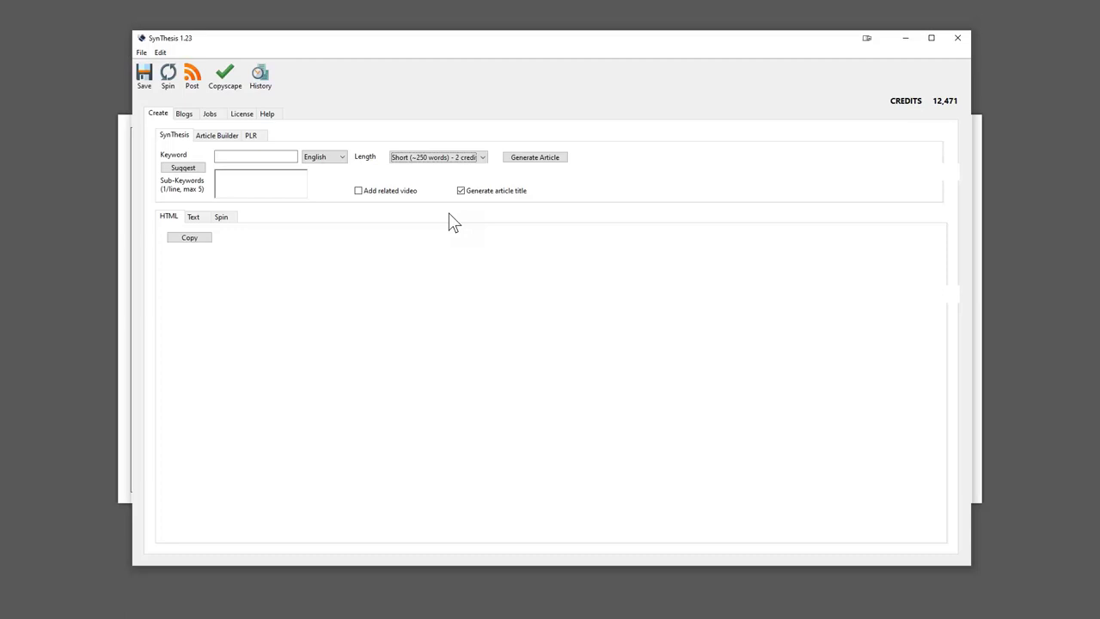
Set the article length to Long (~750 words)
left_click(263, 184)
left_click(416, 158)
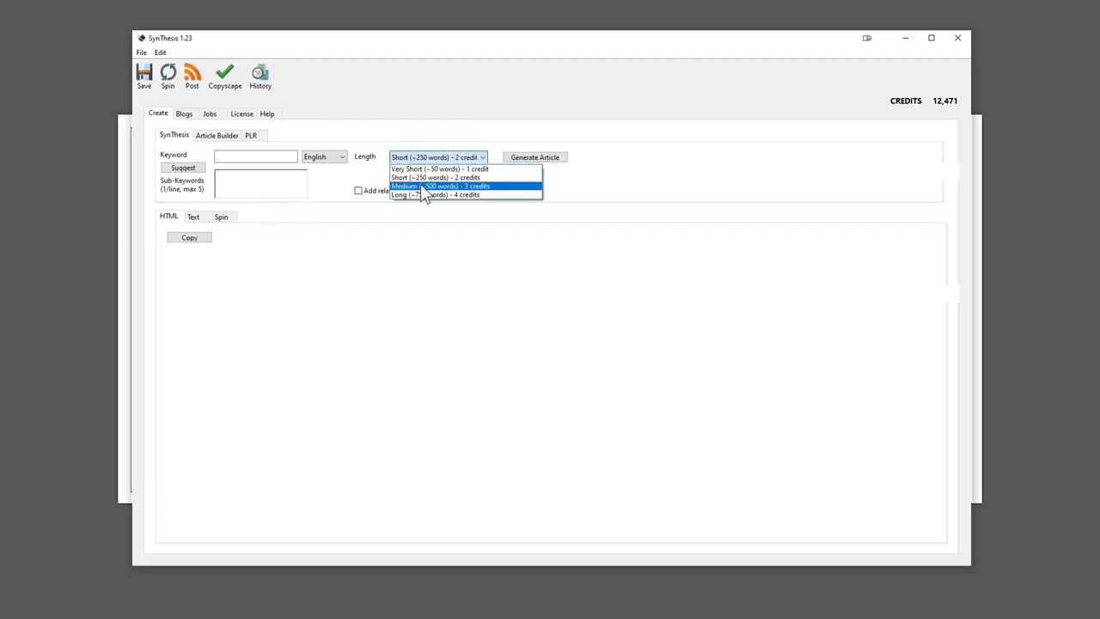
left_click(424, 196)
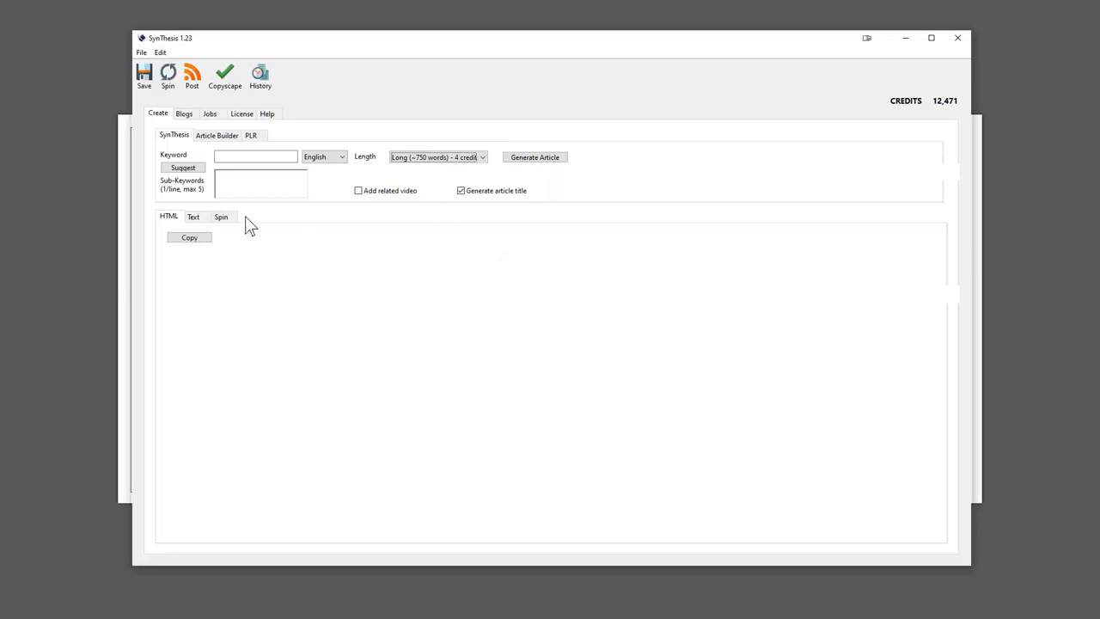
Enter "acne" as the article keyword and "skin care" as a sub-keyword
left_click(223, 182)
left_click(239, 160)
type("acne")
left_click(257, 182)
type("skin care")
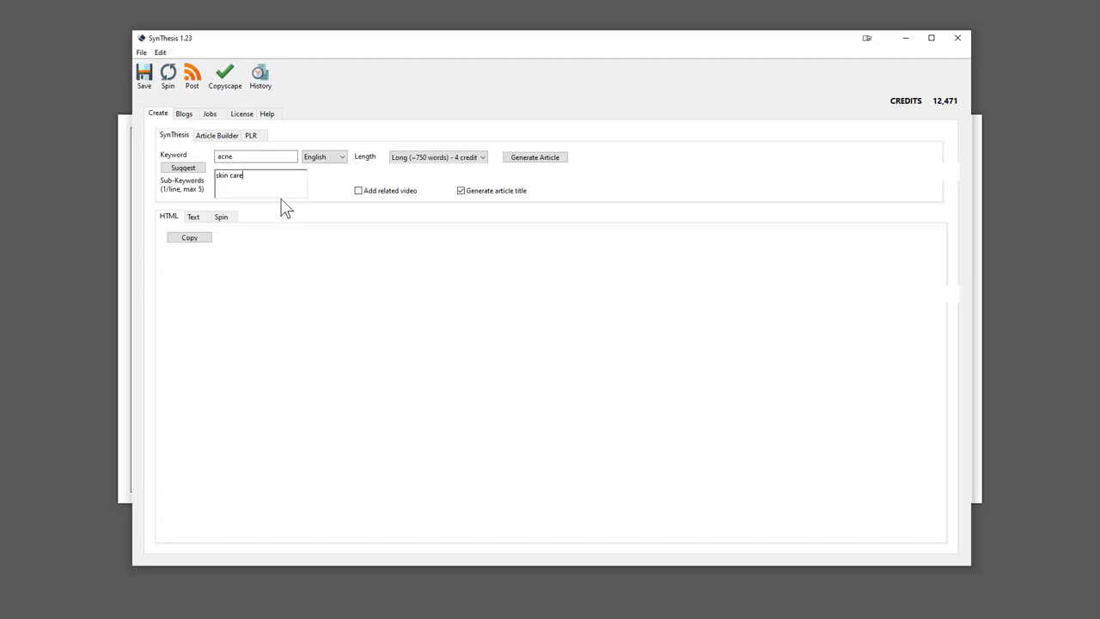
Clear the sub-keywords and extend the article keyword to "acne prevention"
key("ctrl+a")
key("BackSpace")
type("prevention")
key("ctrl+a")
key("BackSpace")
left_click(271, 160)
type("prevention")
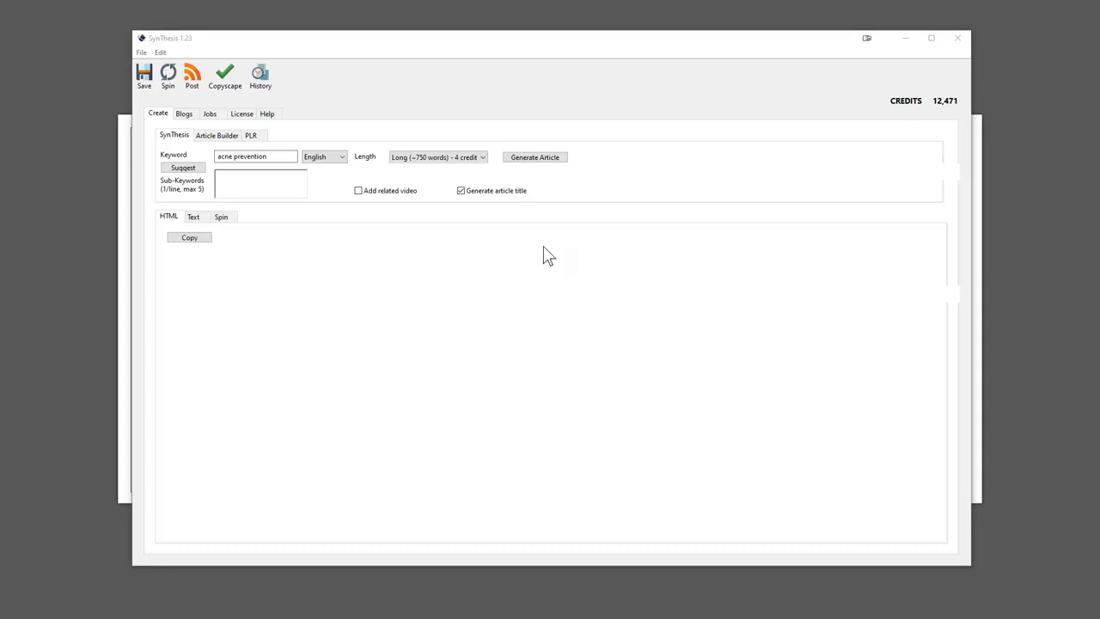
Extend the article keyword to "acne prevention for teenagers"
left_click(280, 164)
left_click(274, 158)
type("fo")
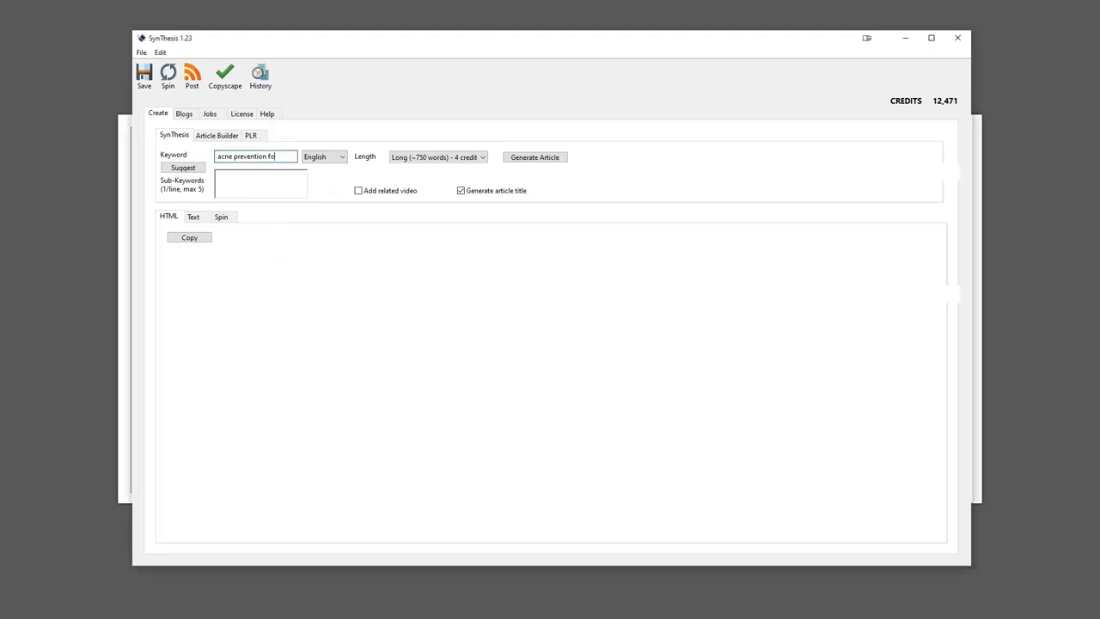
type("r teenagers")
key("Home")
key("shift+Right")
key("shift+Right")
key("shift+Right")
key("shift+Right")
key("shift+Right")
key("shift+Right")
key("shift+Right")
key("shift+Right")
key("shift+Right")
key("shift+Right")
key("shift+Right")
key("shift+Right")
key("shift+Right")
key("shift+Right")
key("shift+Right")
key("shift+Right")
key("shift+Right")
key("shift+Right")
key("shift+Right")
key("shift+Right")
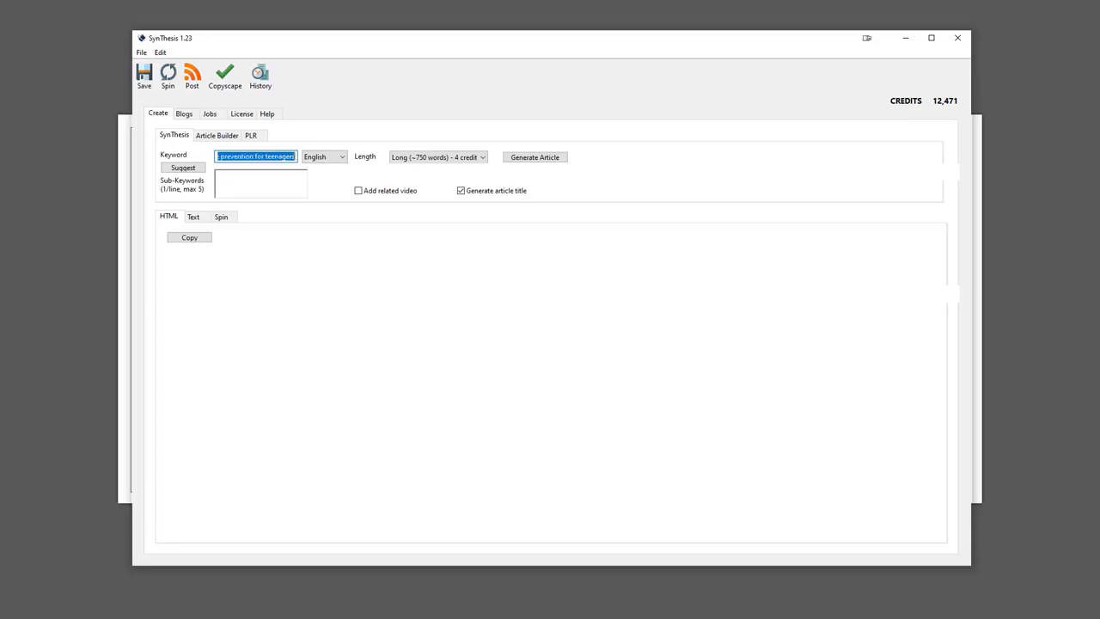
key("Home")
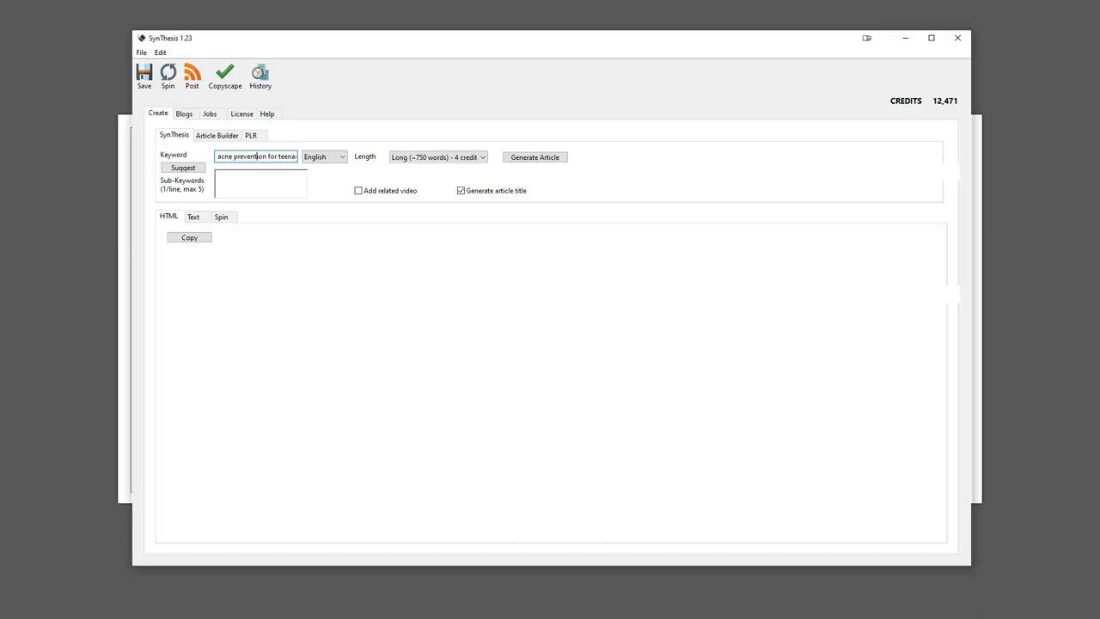
Shorten the keyword to "acne prevention" and enter "teenagers" as the sub-keyword instead
left_click_drag(266, 156, 296, 158)
key("BackSpace")
key("Home")
left_click(251, 187)
type("teenagers")
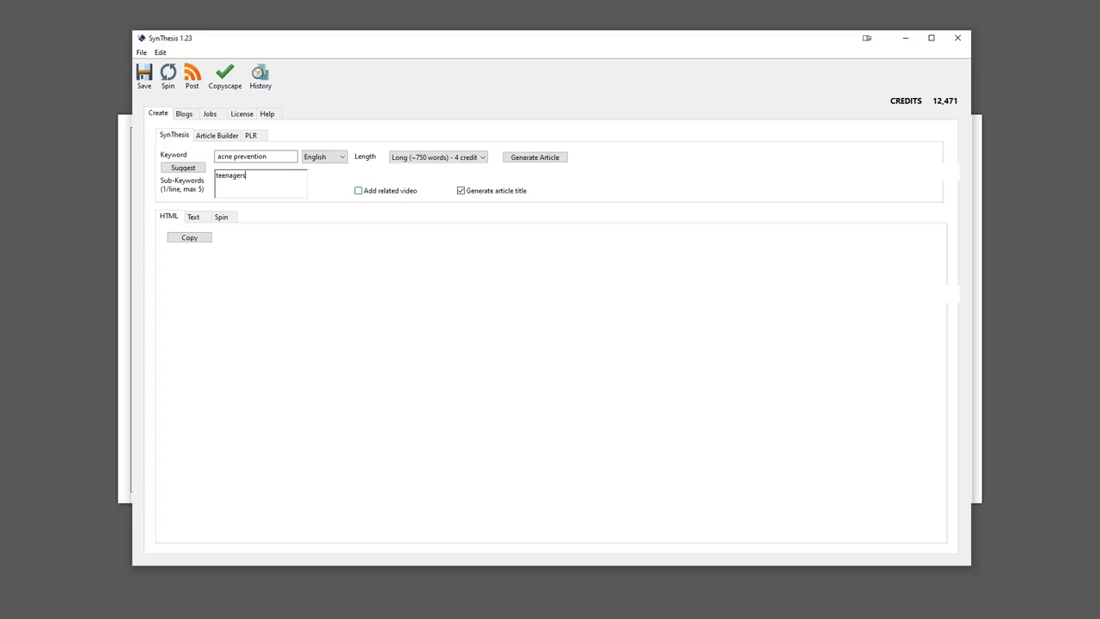
Add a new posting job and check its blog and article length choices
left_click(209, 114)
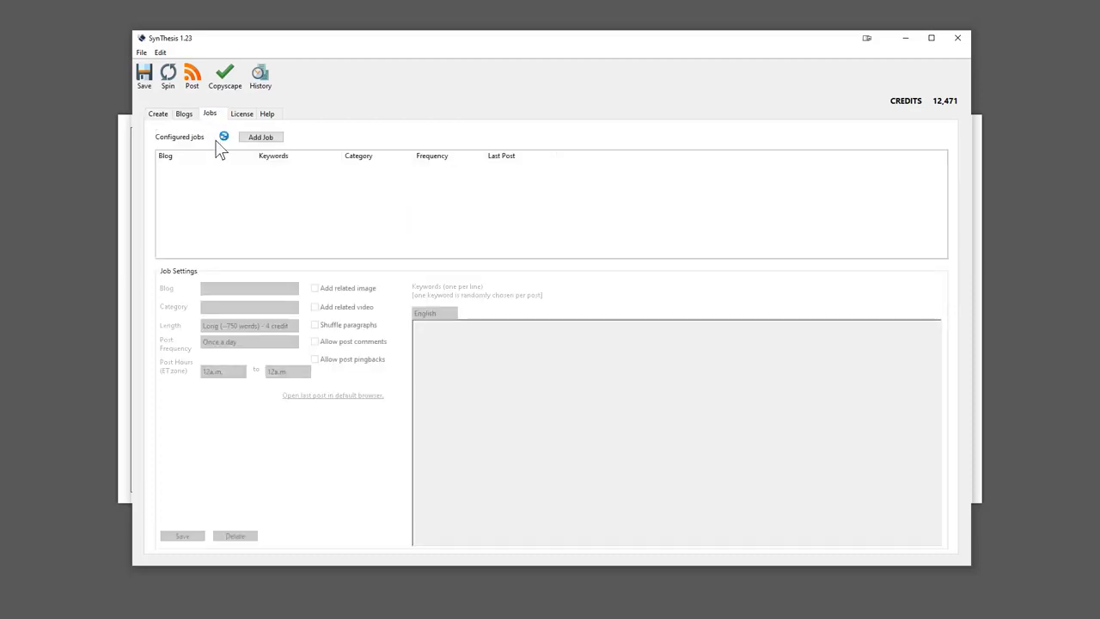
left_click(158, 115)
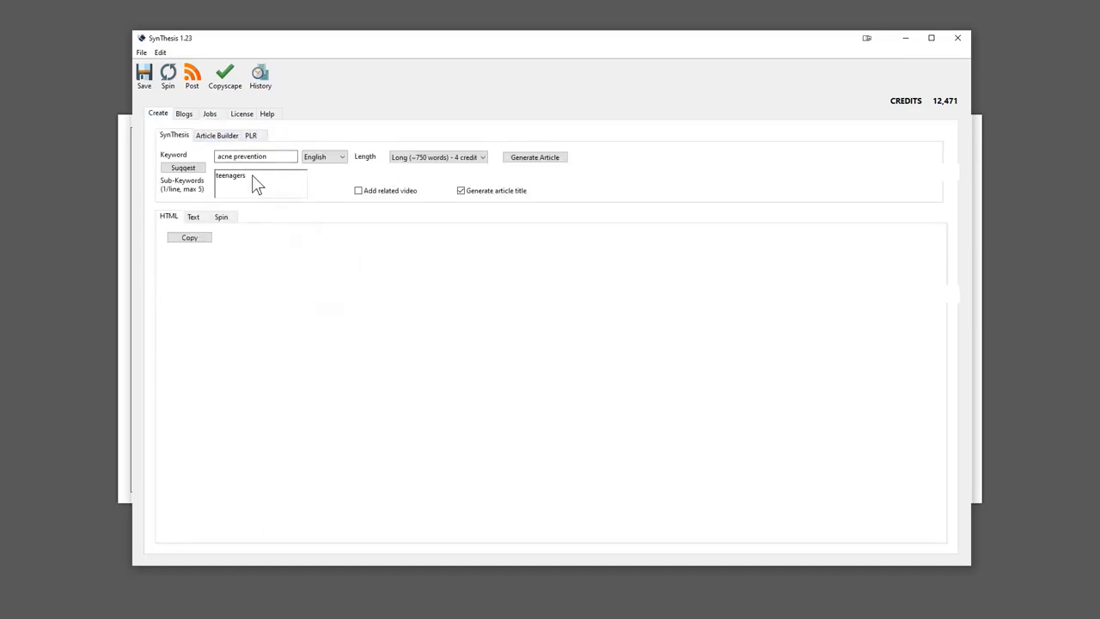
left_click(217, 118)
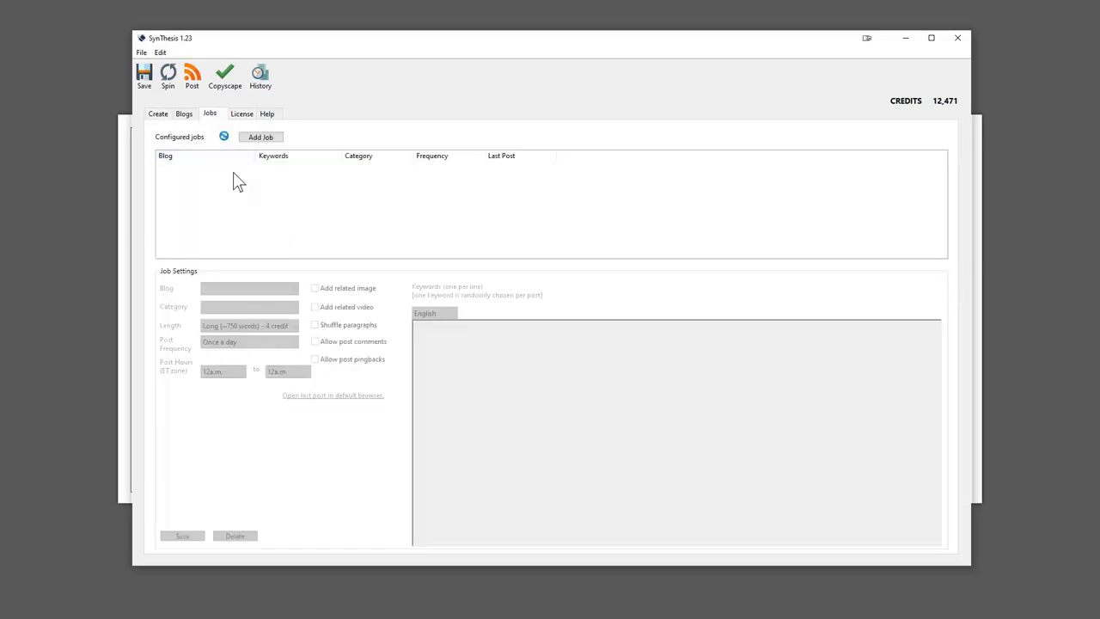
left_click(255, 140)
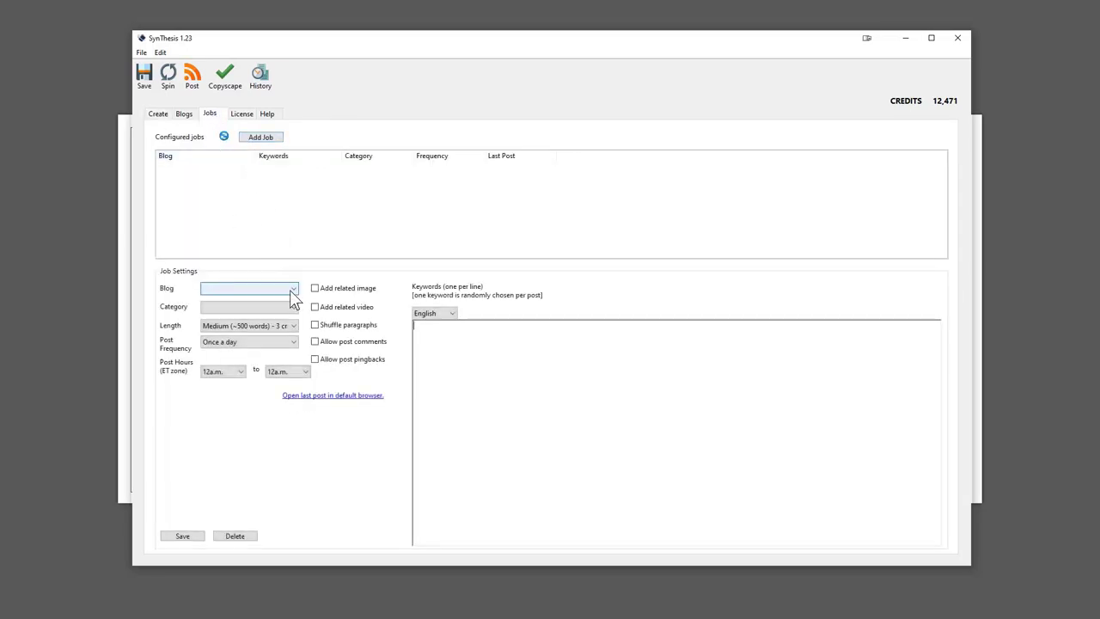
left_click(290, 289)
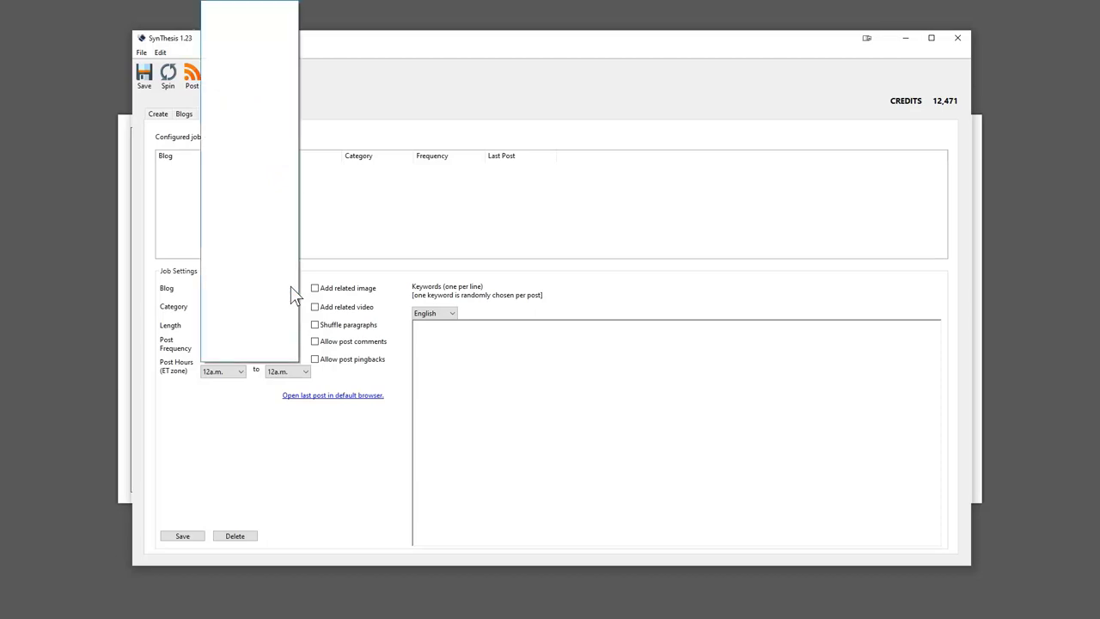
left_click(359, 205)
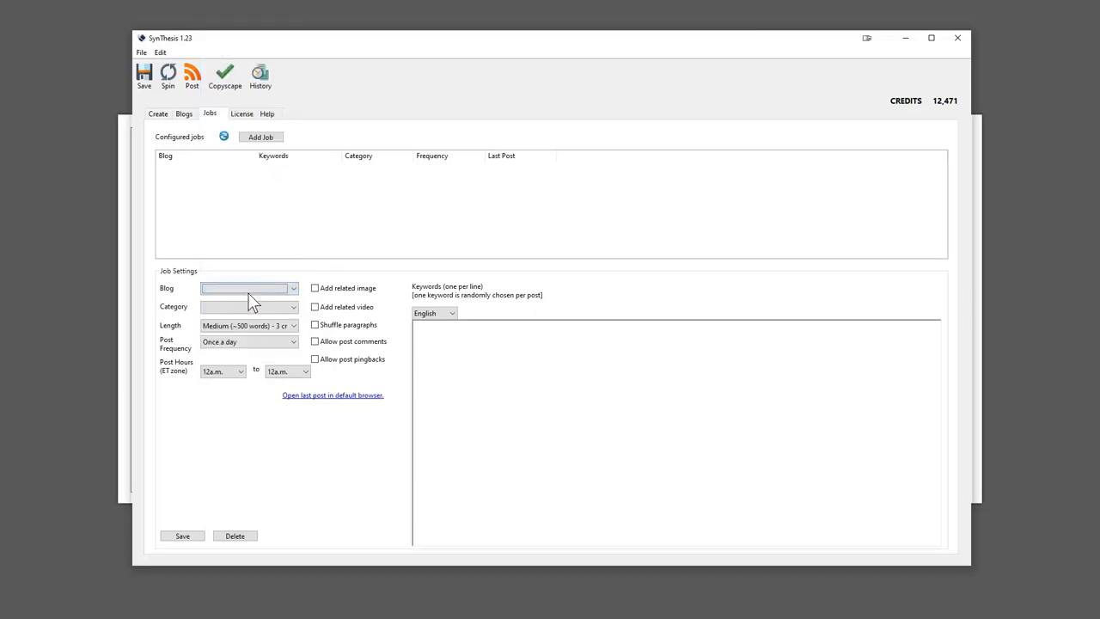
left_click(294, 326)
left_click(245, 404)
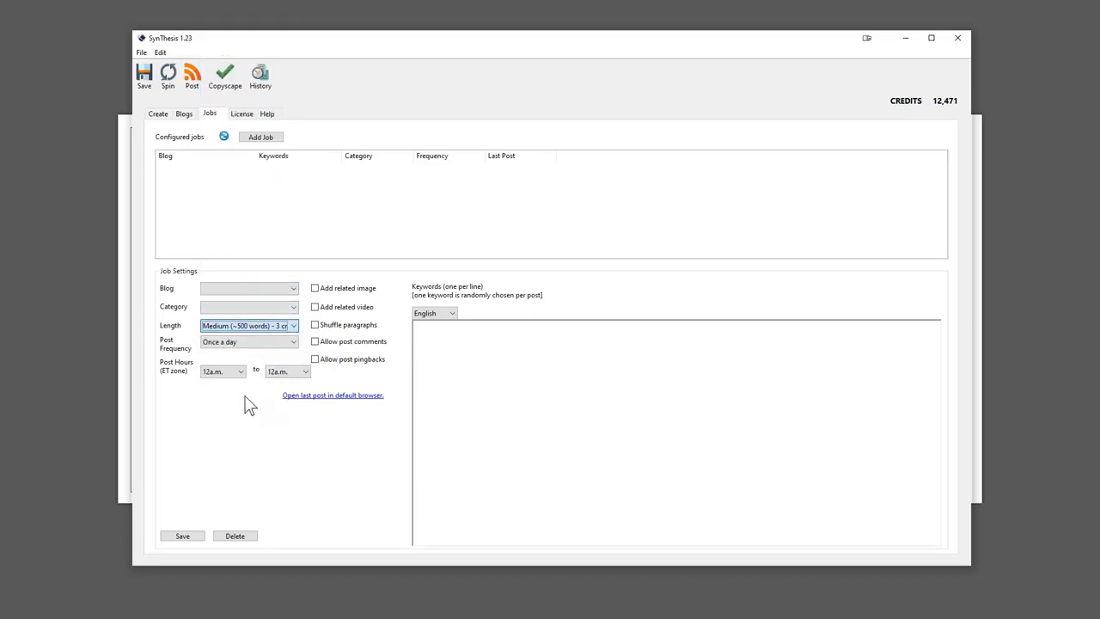
Review the post frequency choices and set the new job to post every other day
left_click(255, 351)
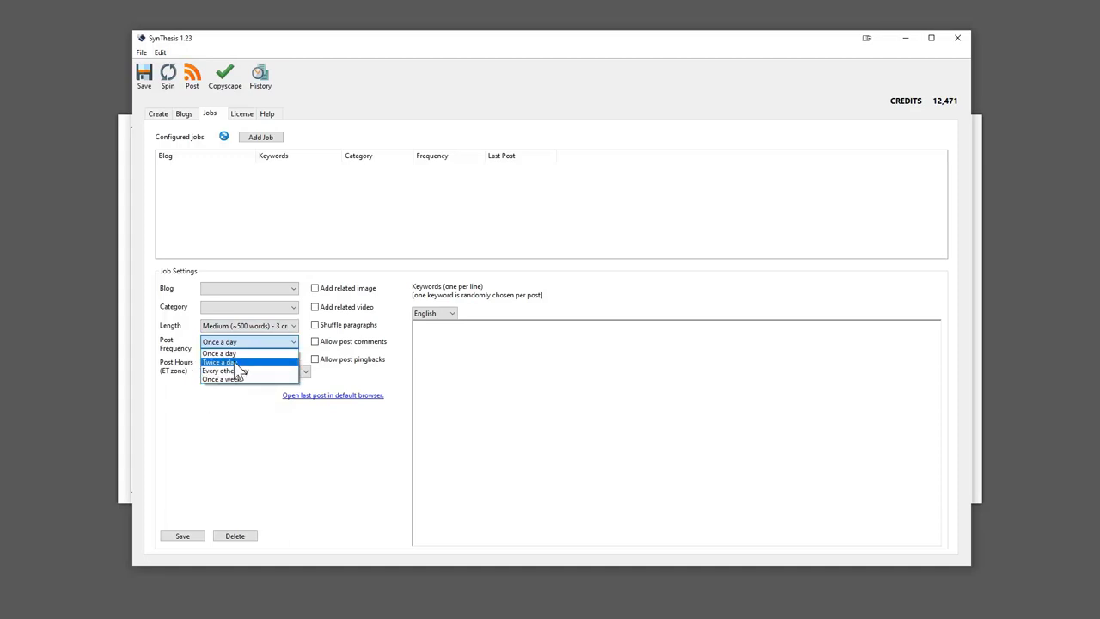
left_click(249, 442)
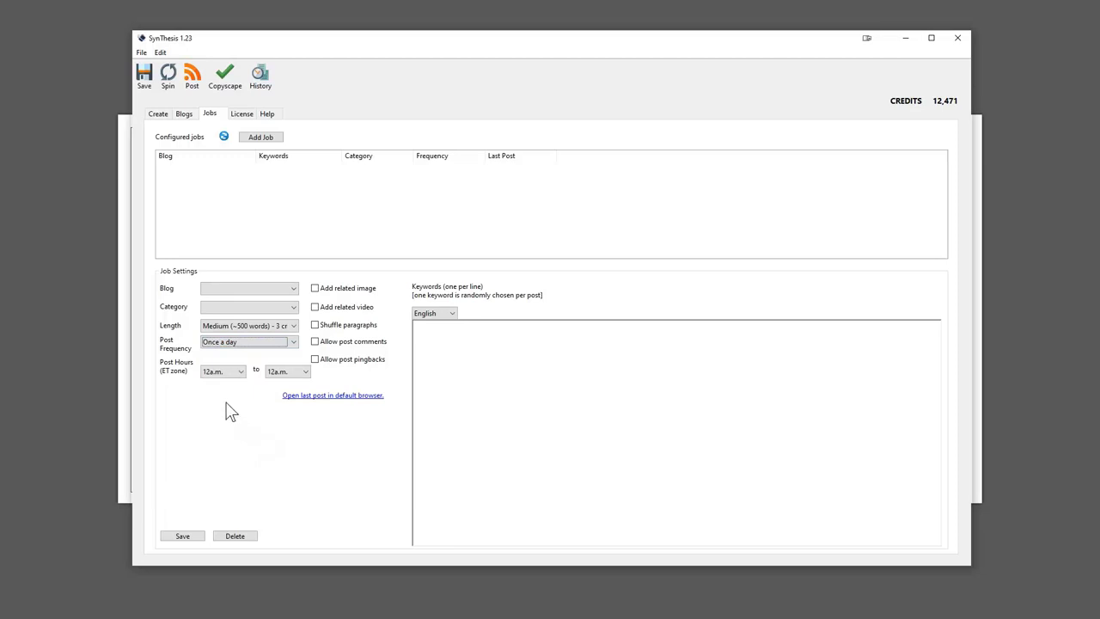
left_click(245, 344)
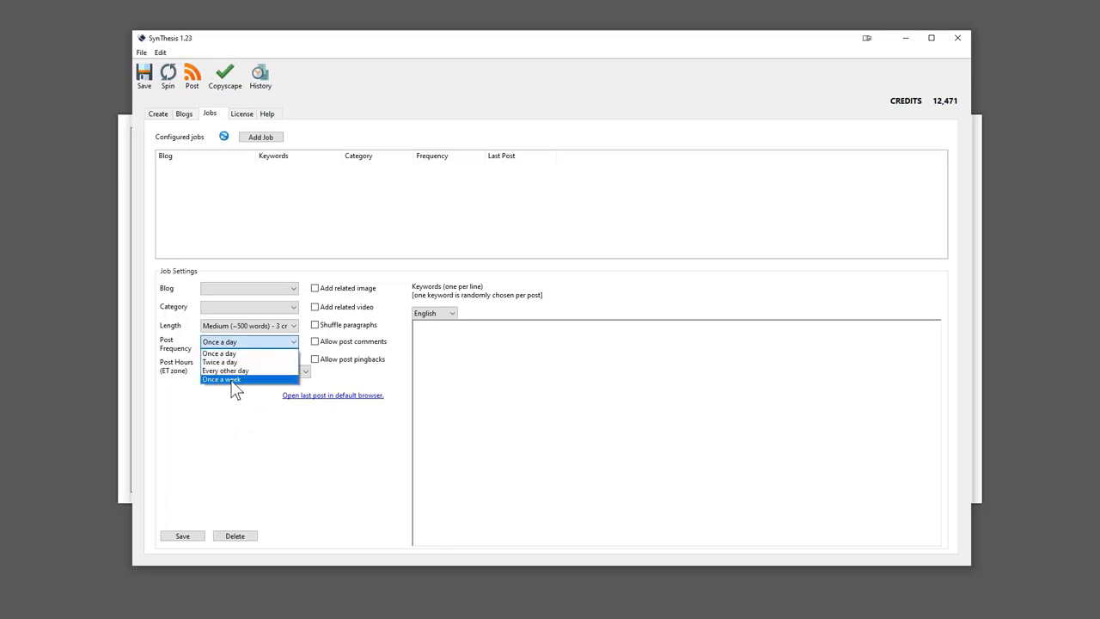
left_click(246, 438)
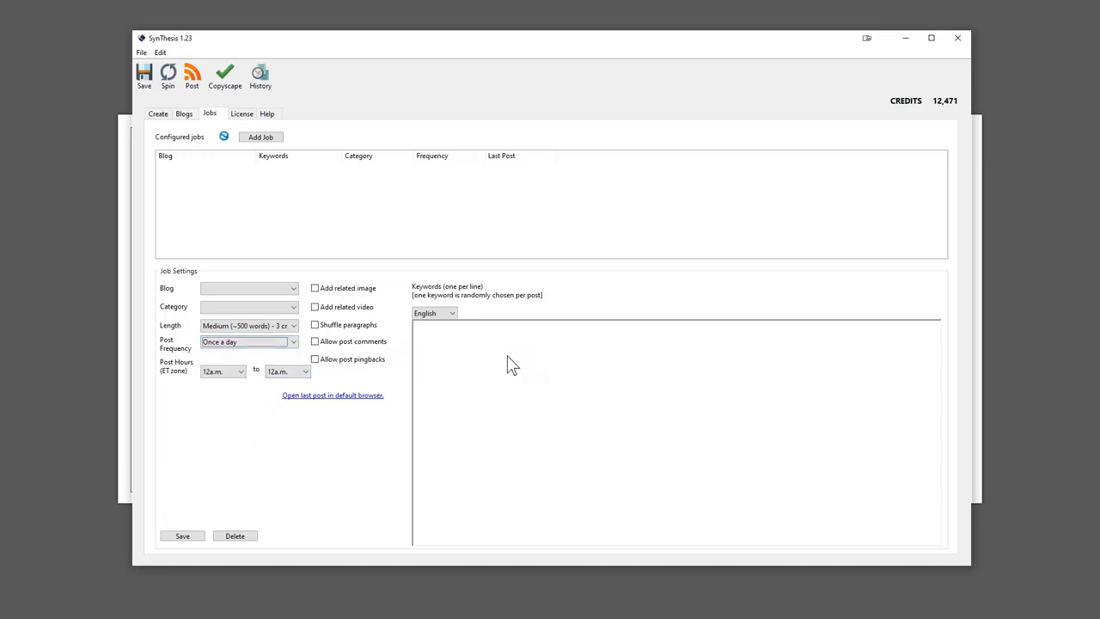
left_click(267, 343)
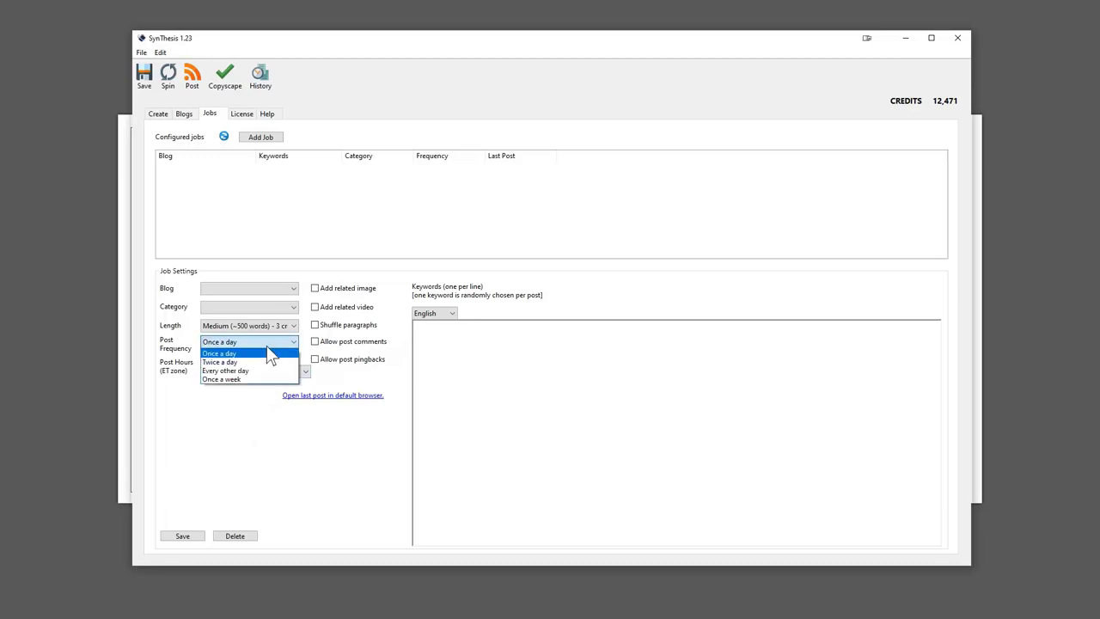
left_click(243, 371)
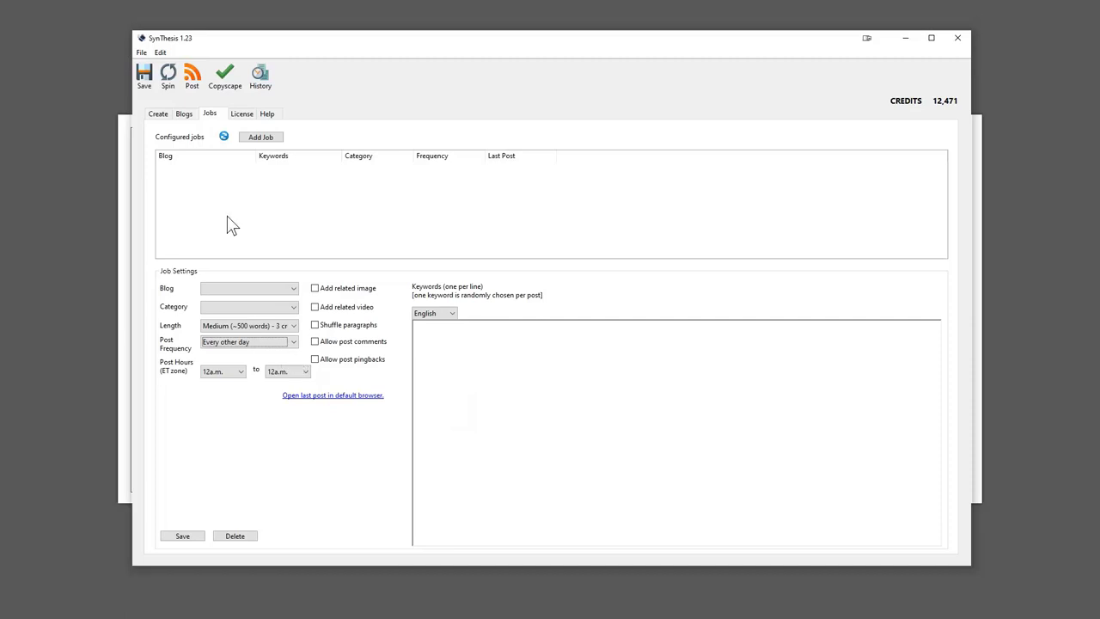
Get keyword suggestions for "acne" for the article and look through the list with search volumes and CPC, selecting none
left_click(156, 117)
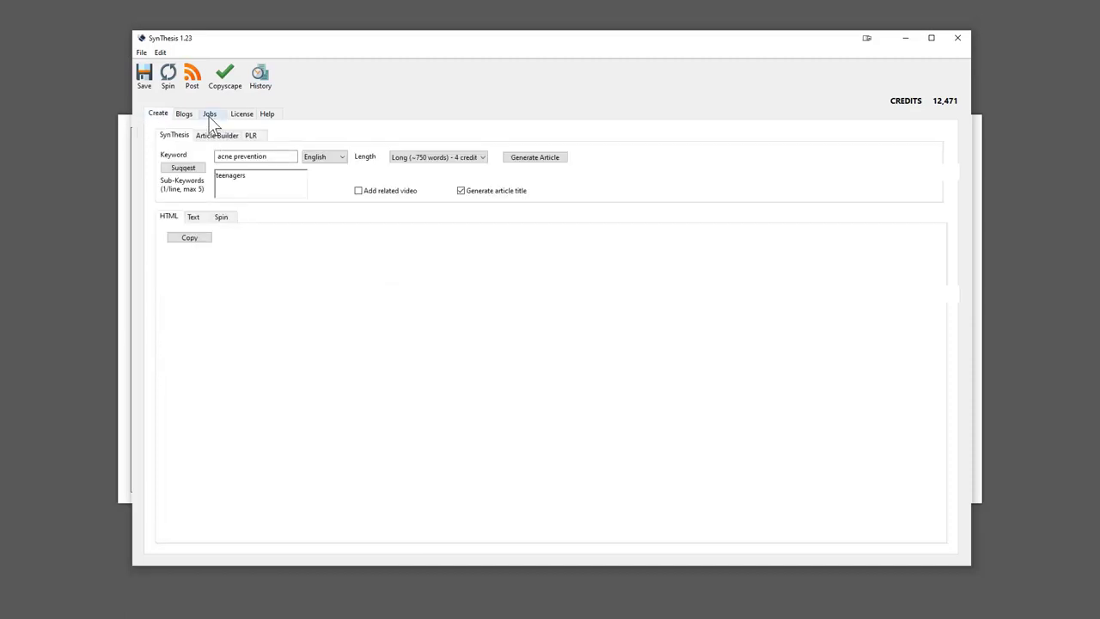
left_click(209, 114)
left_click(159, 114)
left_click(183, 167)
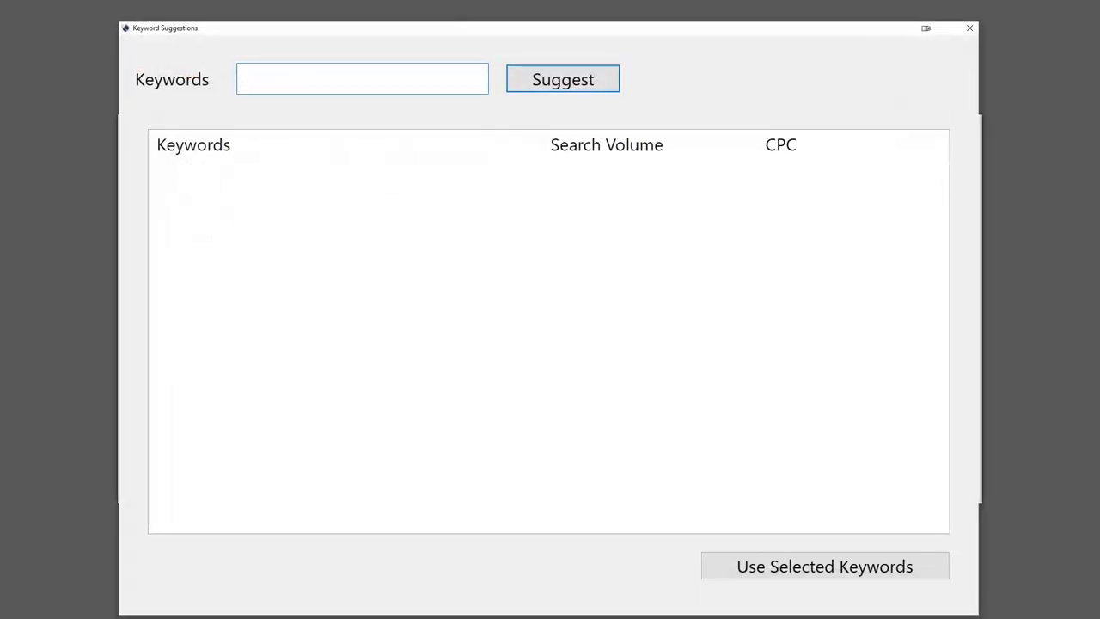
left_click_drag(453, 29, 453, 14)
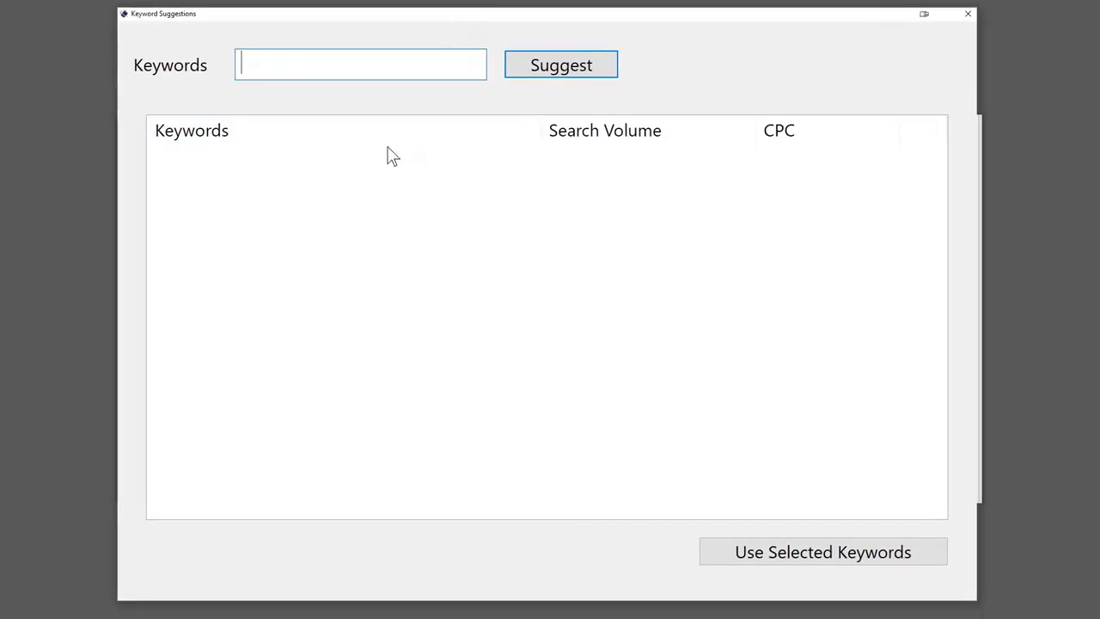
type("acne")
left_click(545, 72)
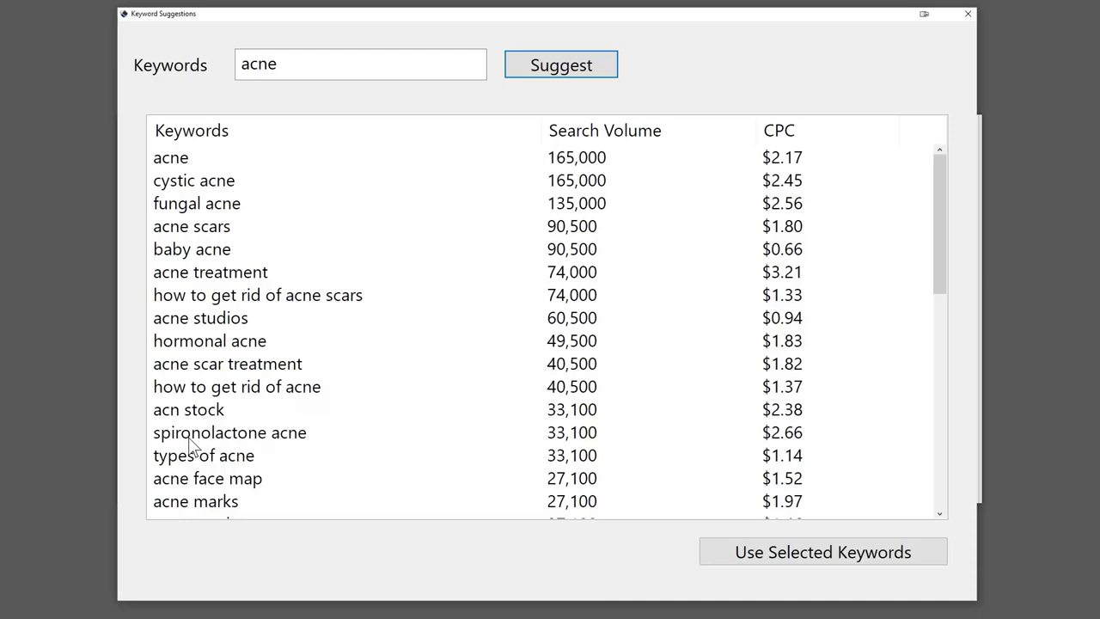
scroll(287, 440, "down", 2)
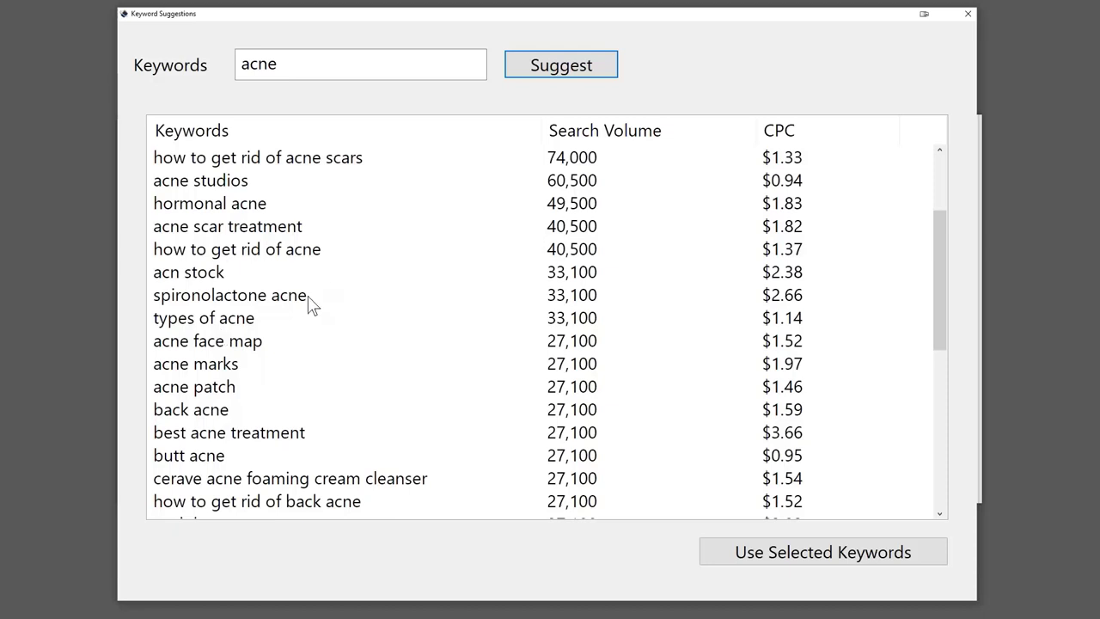
scroll(323, 330, "down", 1)
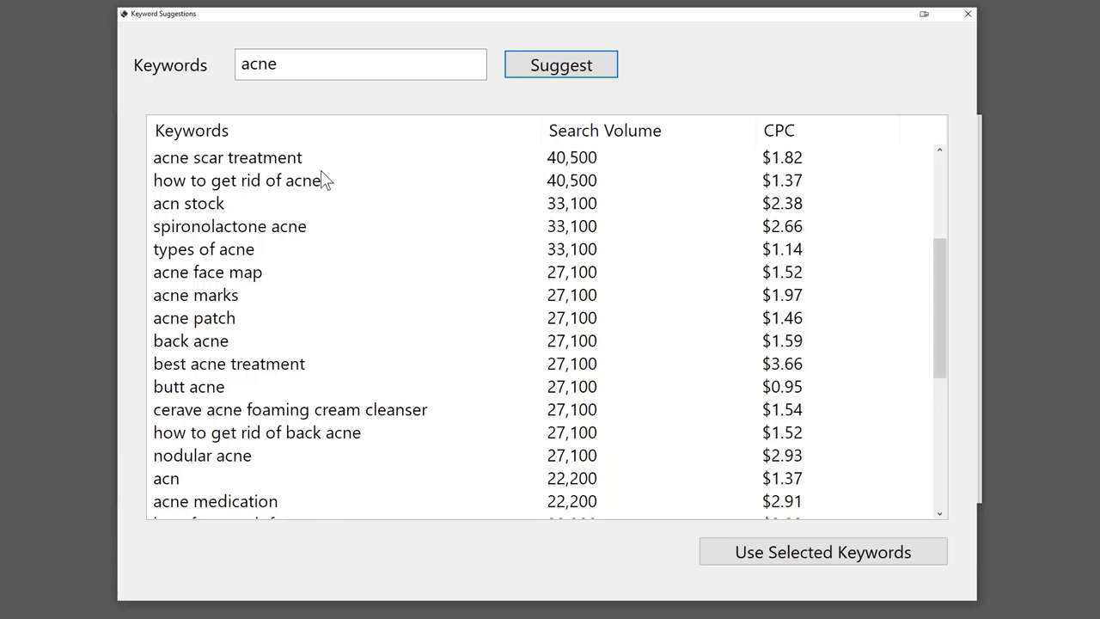
scroll(320, 181, "down", 2)
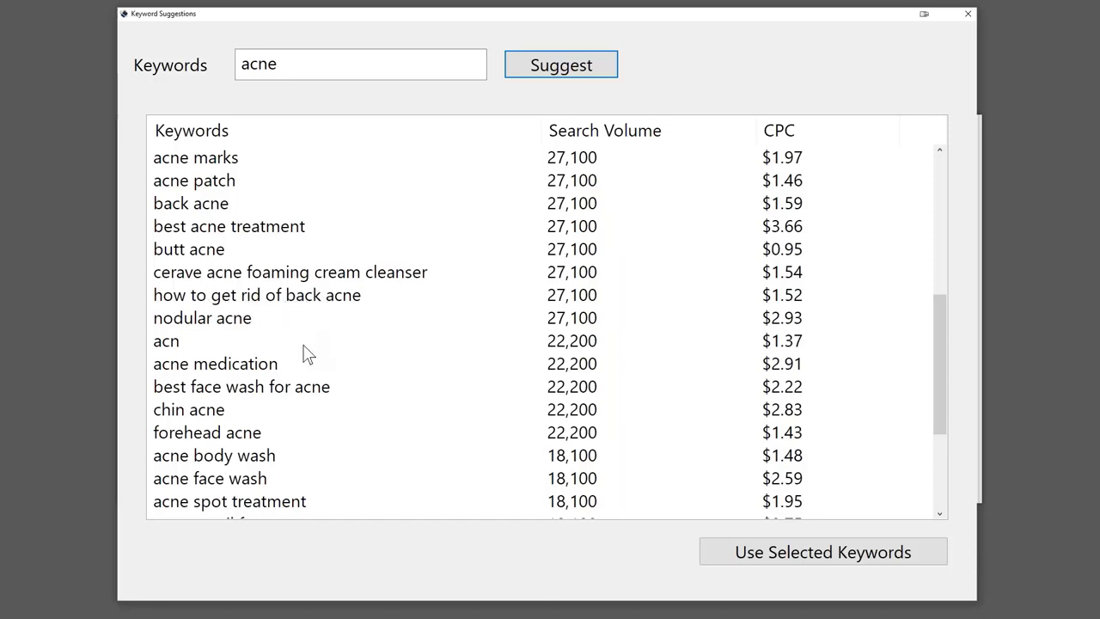
scroll(292, 348, "down", 1)
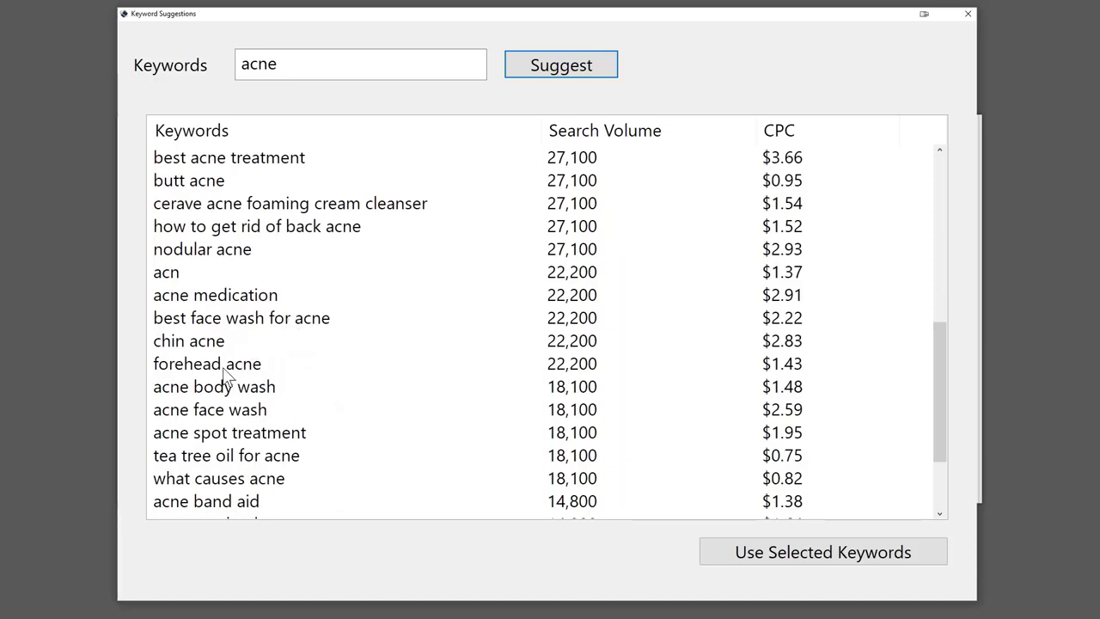
scroll(269, 386, "down", 2)
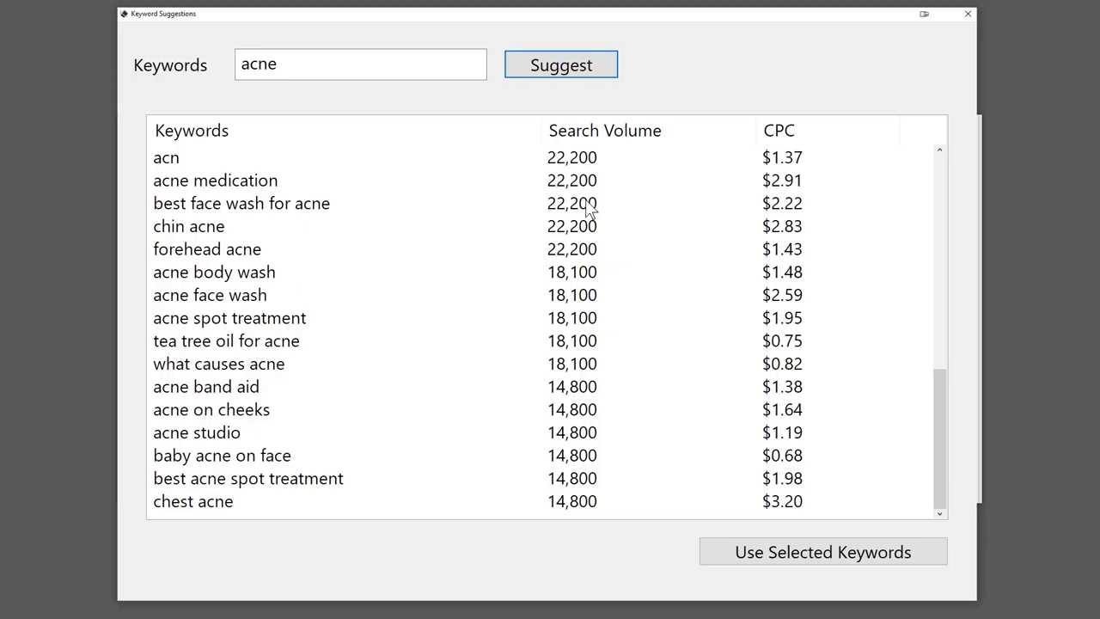
left_click(970, 19)
Replace the article's sub-keyword with "tea tree oil"
left_click(274, 163)
left_click_drag(261, 177, 208, 183)
type("tea")
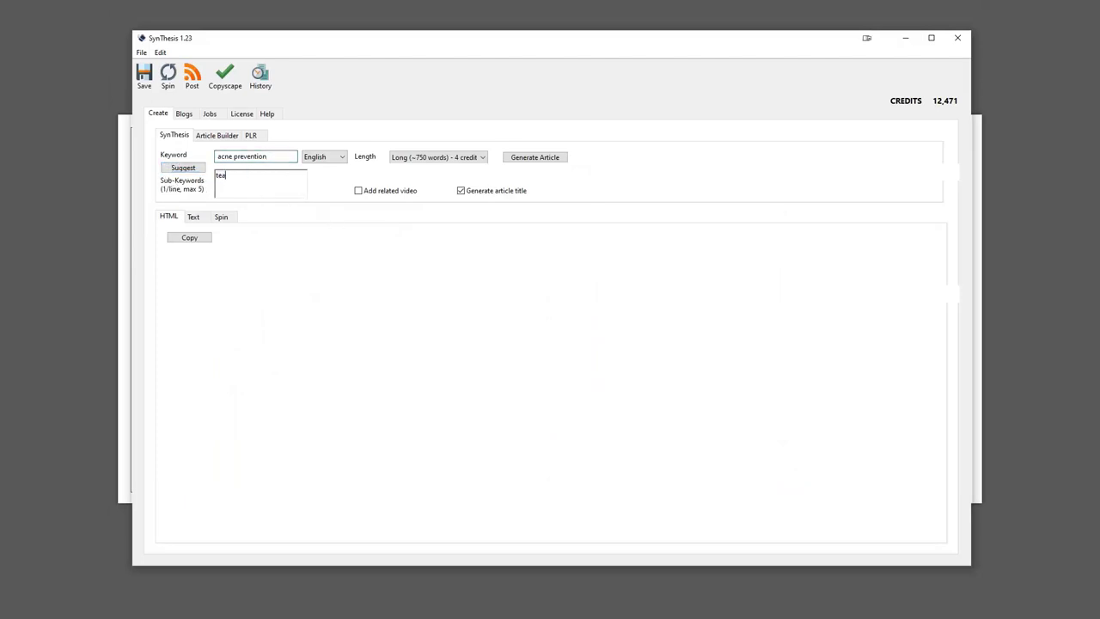
type(" trea")
key("BackSpace")
key("BackSpace")
key("BackSpace")
type("ee oil")
left_click_drag(262, 183, 197, 191)
left_click(263, 156)
left_click_drag(274, 160, 209, 186)
Set the article length to Medium (~500 words) and generate the article
left_click(481, 157)
left_click(438, 191)
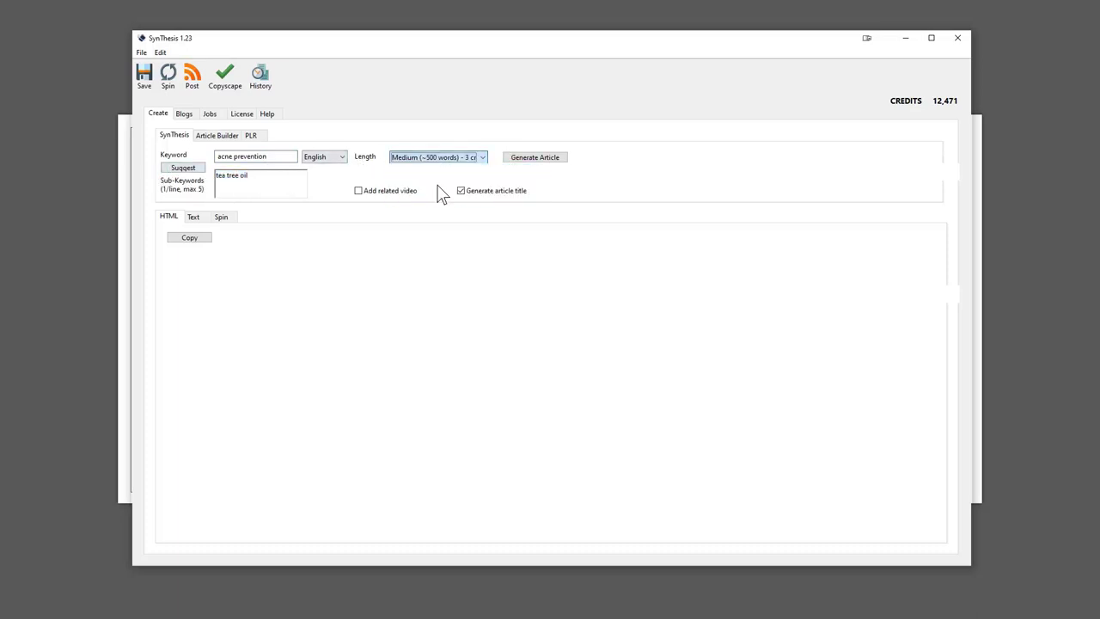
left_click(536, 161)
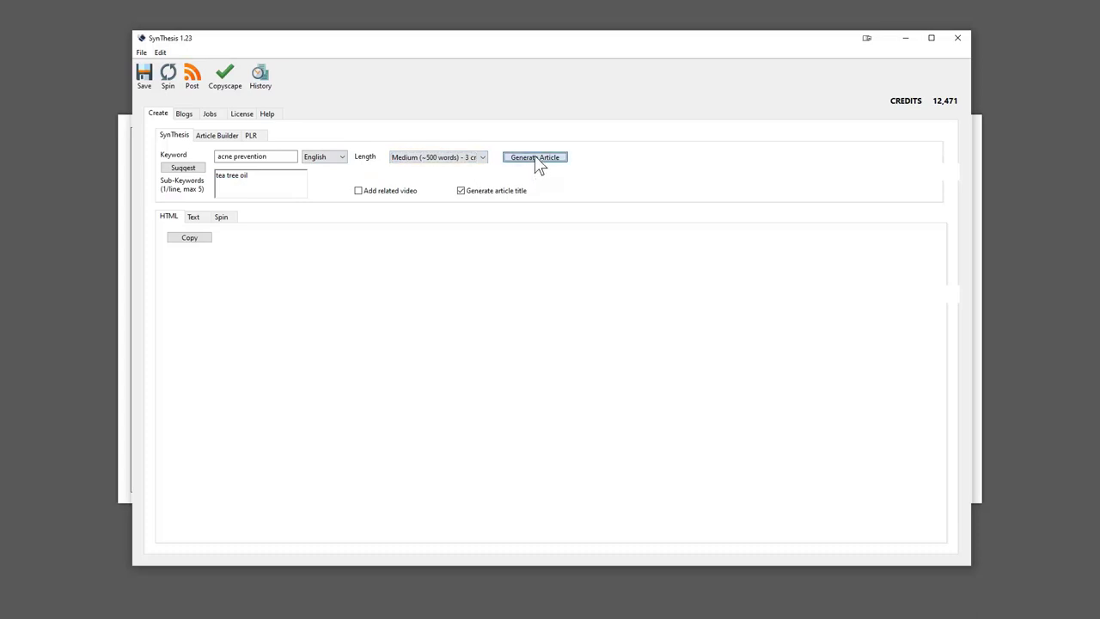
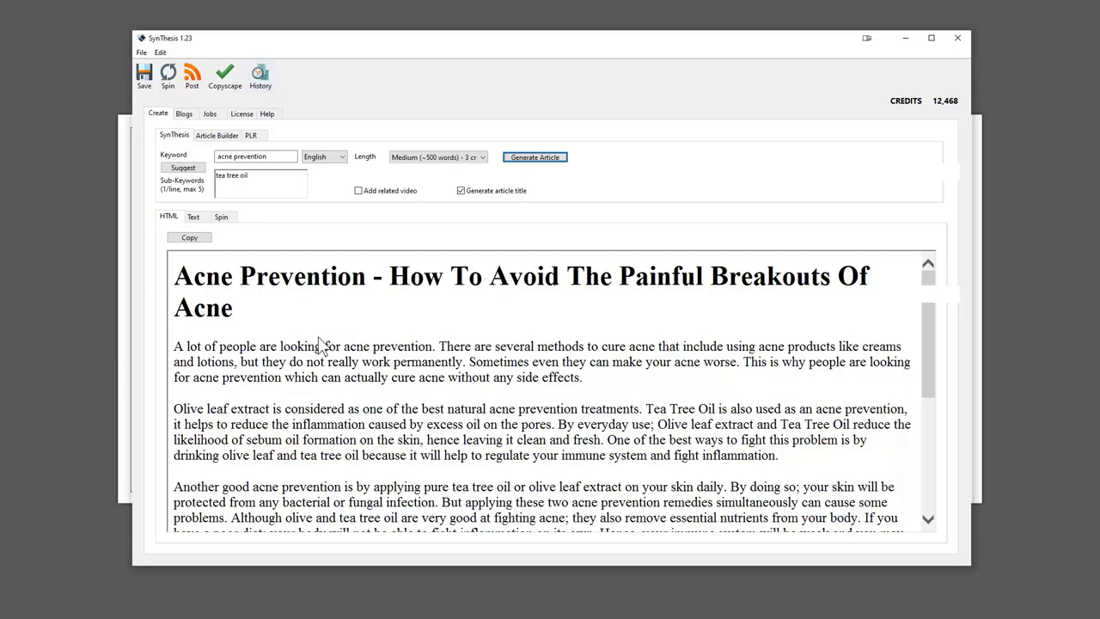
Read the opening of the generated article, highlighting the passage about tea tree oil and the matching sub-keyword
scroll(322, 344, "down", 1)
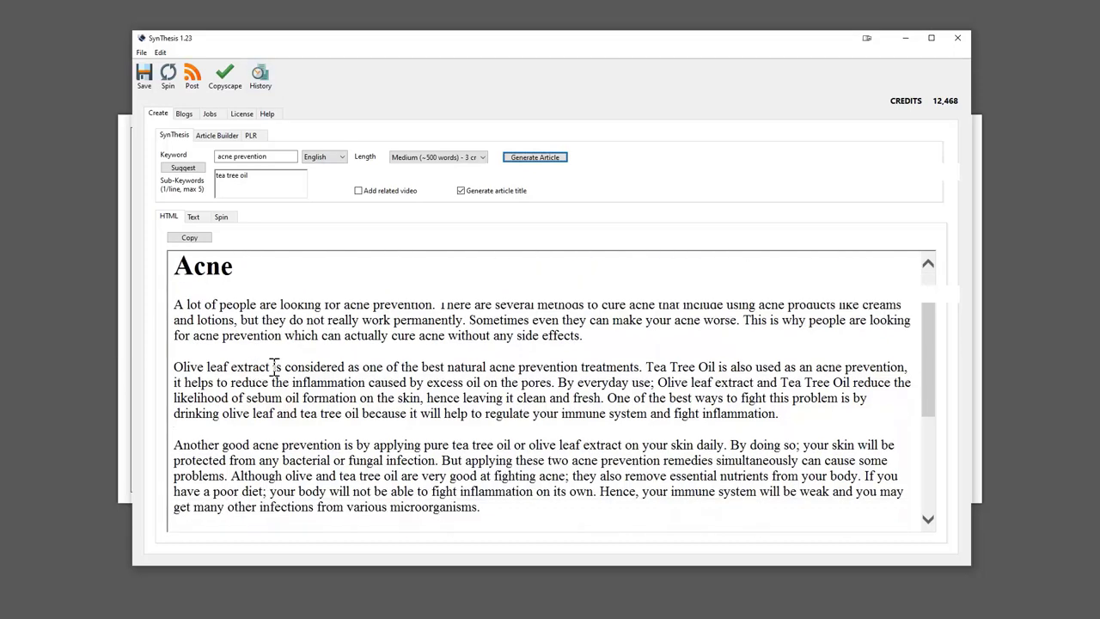
scroll(444, 351, "down", 1)
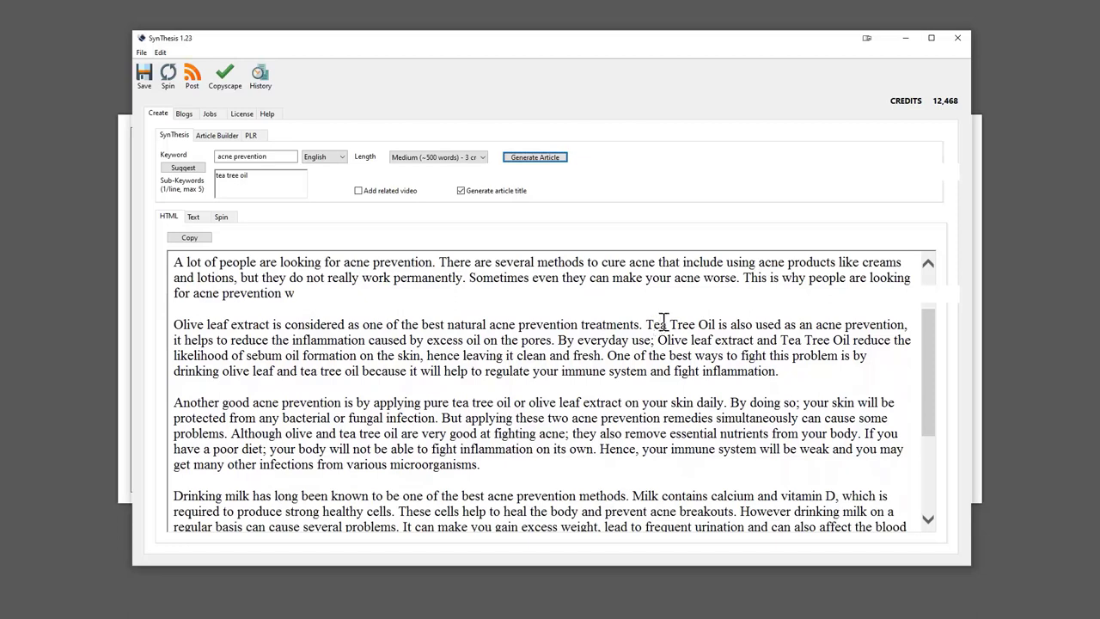
left_click_drag(645, 325, 790, 362)
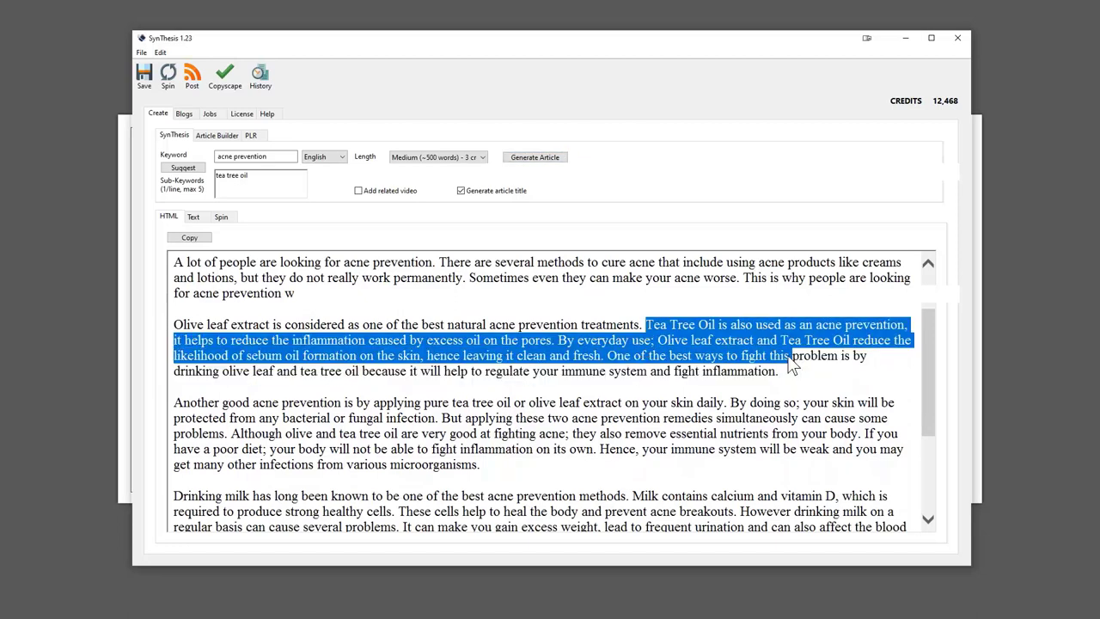
left_click(277, 190)
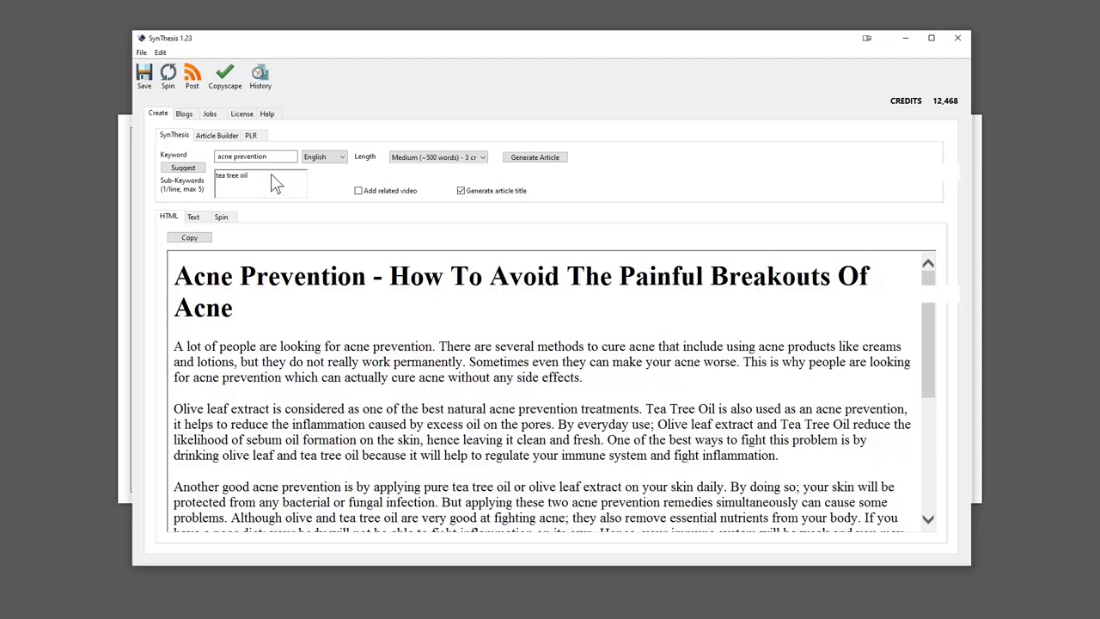
left_click_drag(290, 157, 191, 186)
Read the rest of the acne prevention article and check it for duplicates with Copyscape
scroll(465, 361, "down", 3)
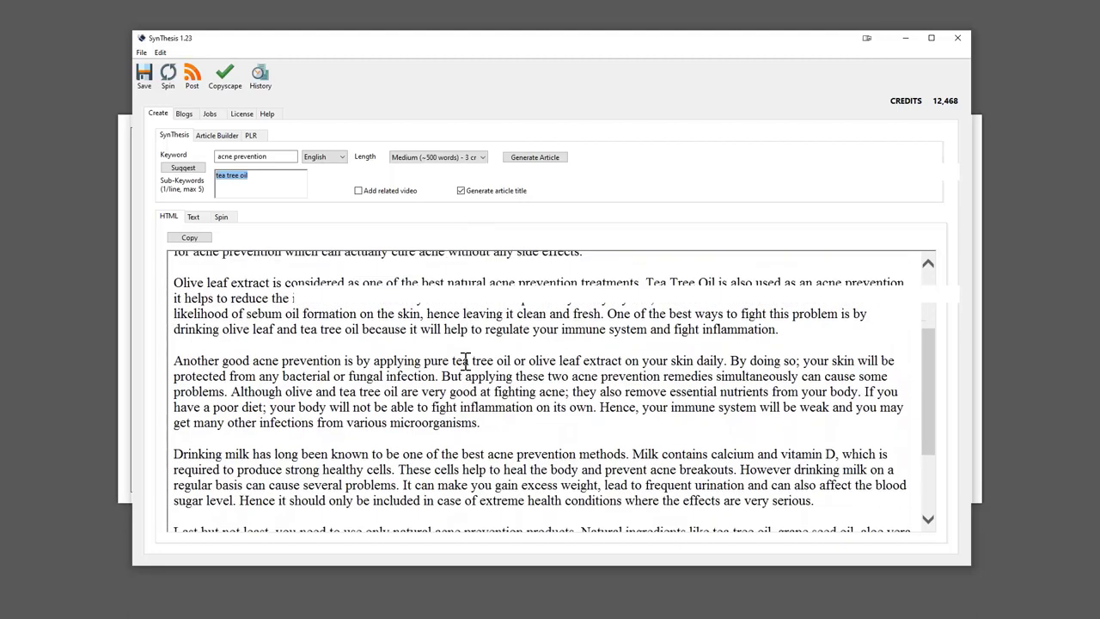
scroll(533, 267, "up", 2)
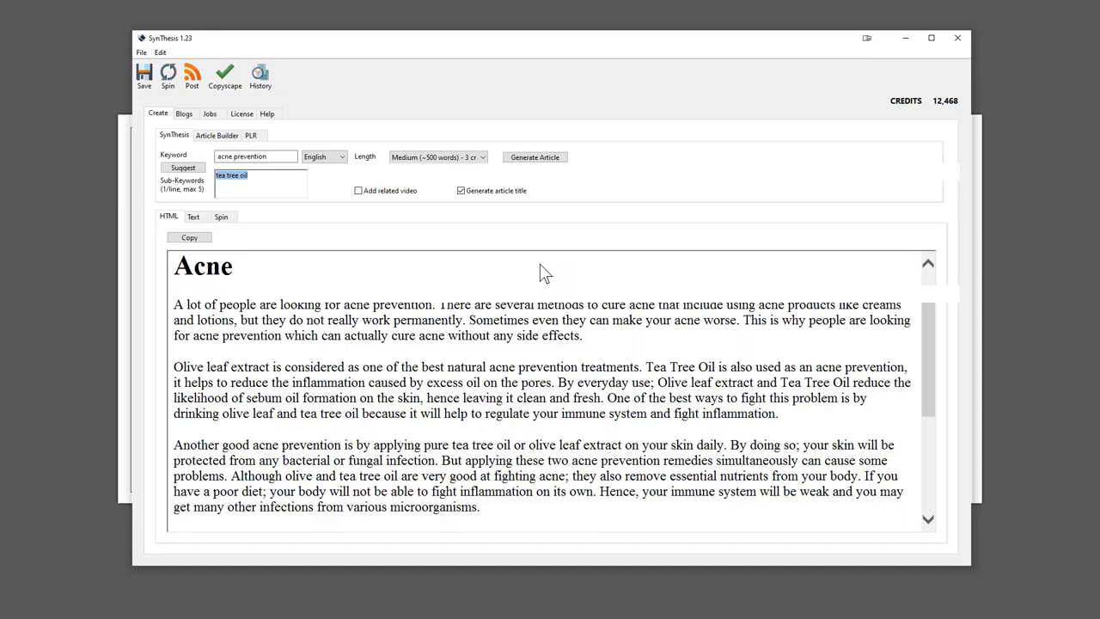
scroll(479, 443, "down", 3)
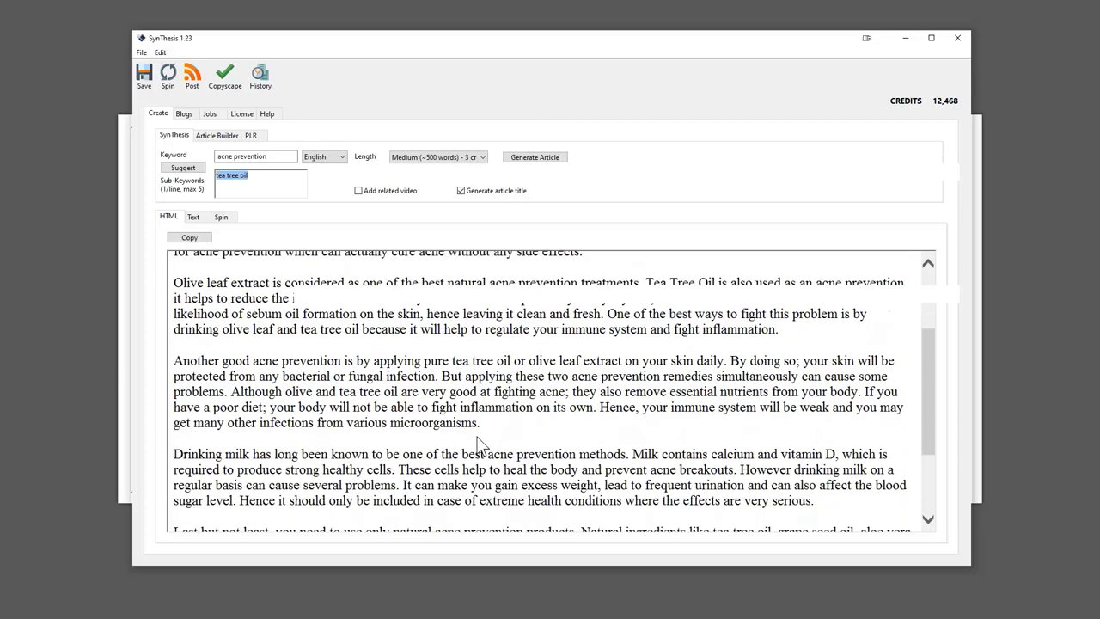
scroll(475, 440, "down", 4)
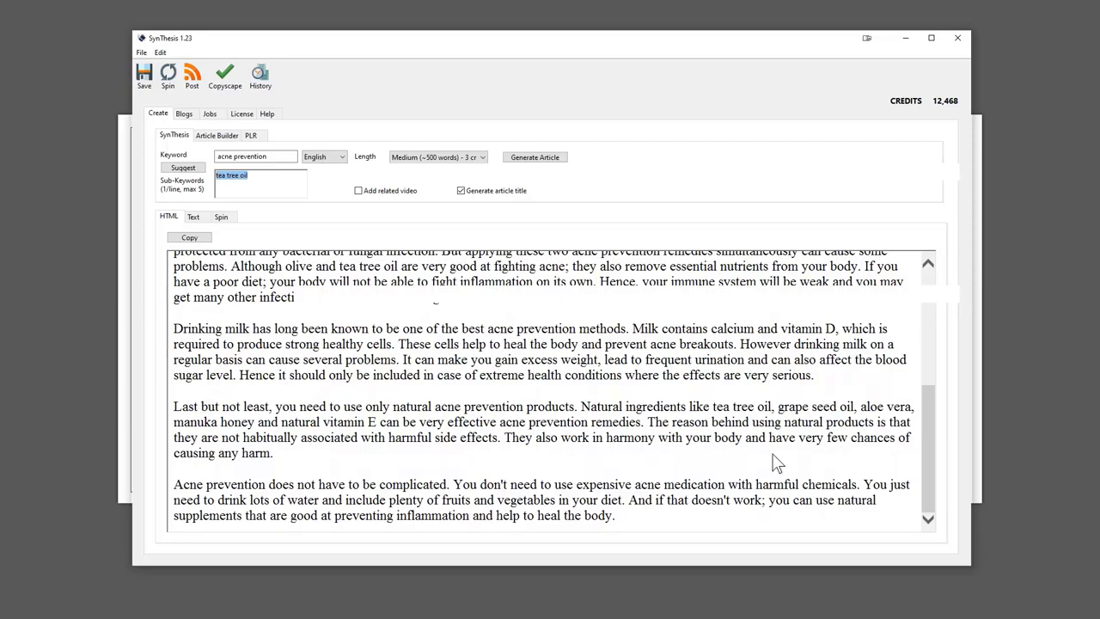
scroll(776, 464, "up", 8)
scroll(769, 456, "down", 8)
scroll(761, 449, "up", 8)
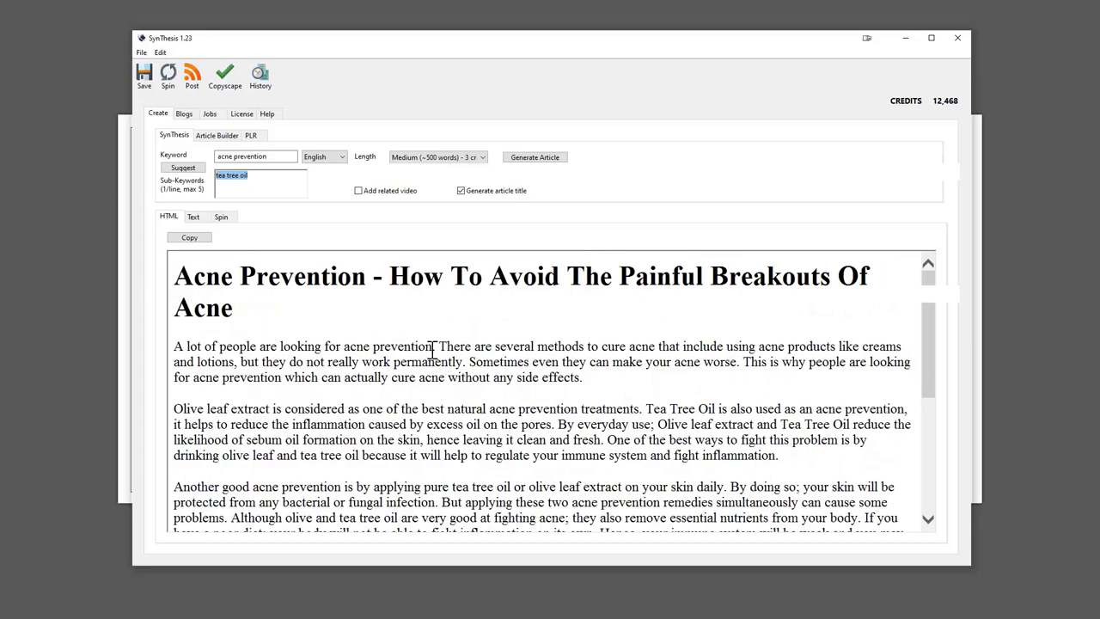
left_click(225, 79)
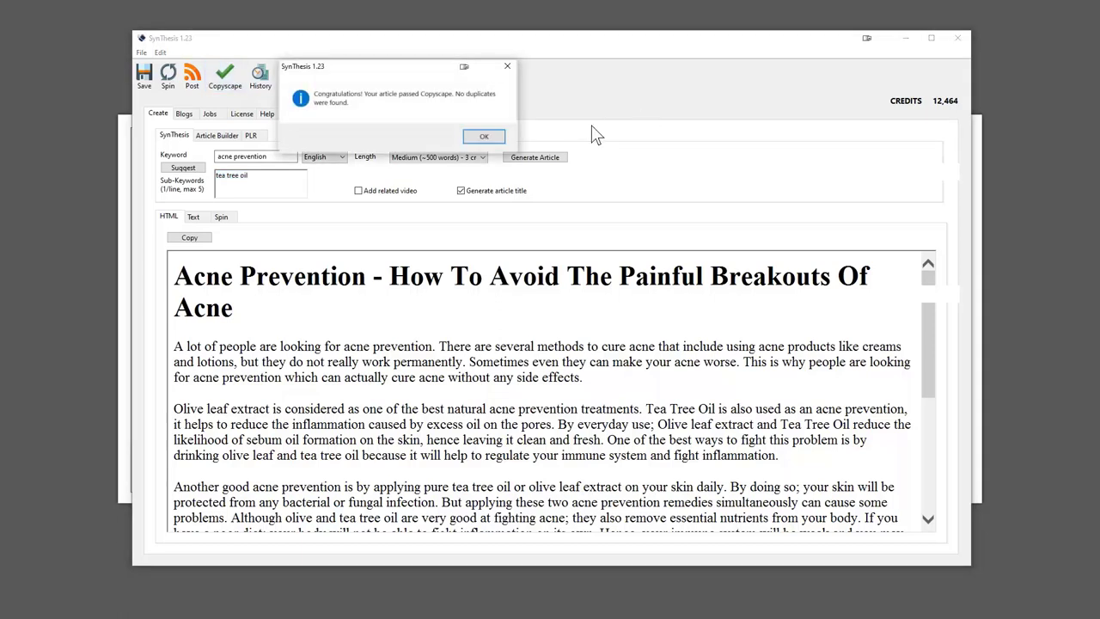
left_click(484, 137)
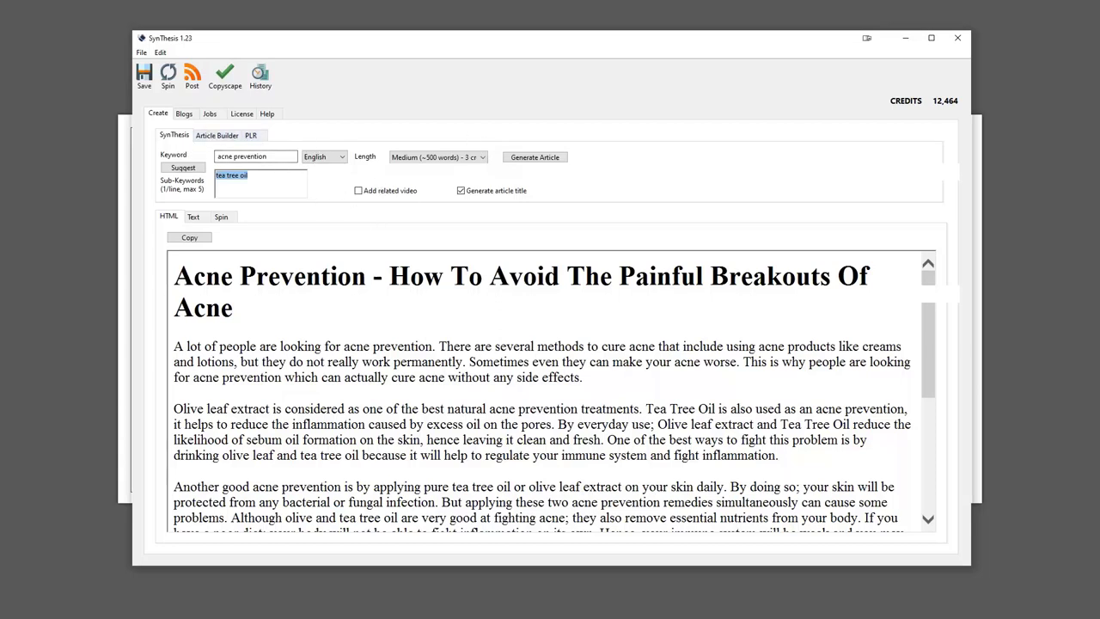
Get keyword suggestions for "hardwood flooring" and look through the whole list with search volumes and CPC
left_click(183, 168)
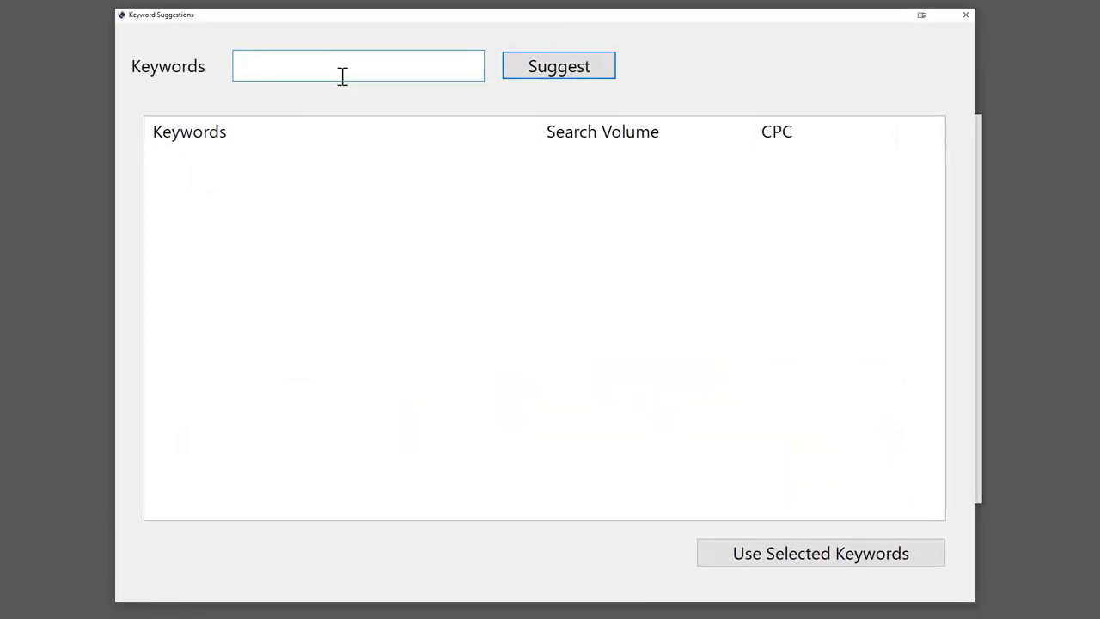
type("hardwood ")
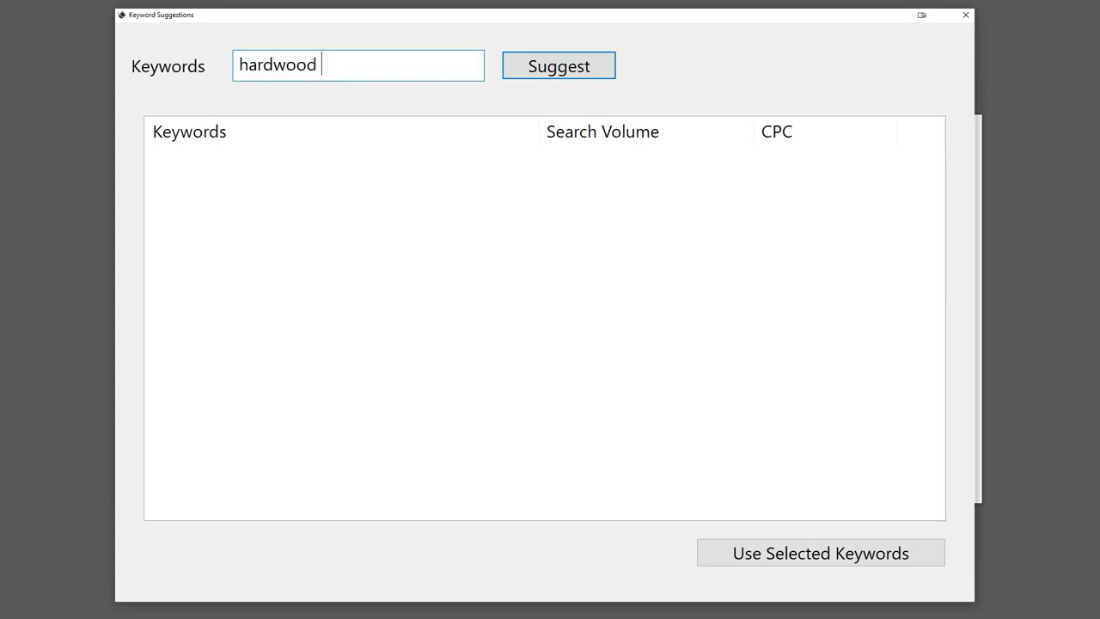
type("flooring")
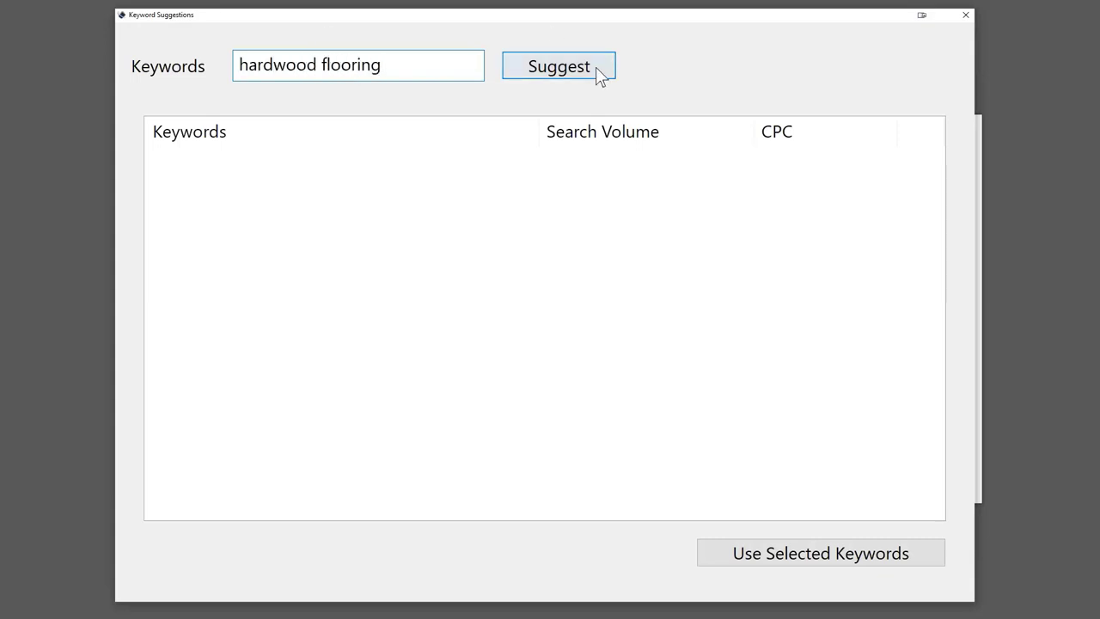
left_click(584, 67)
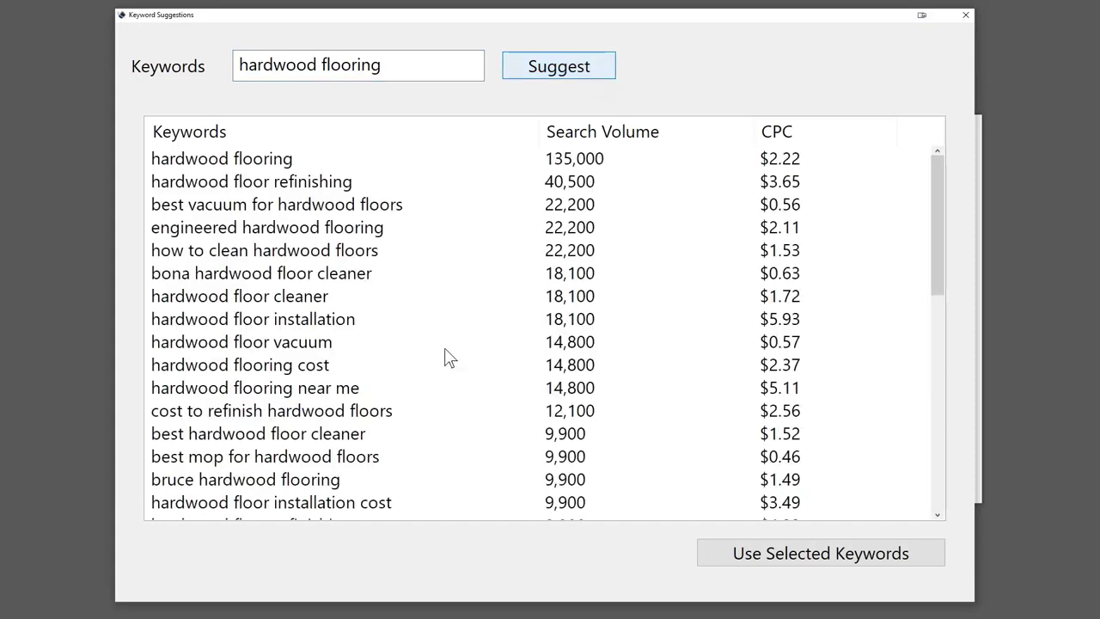
scroll(450, 304, "down", 8)
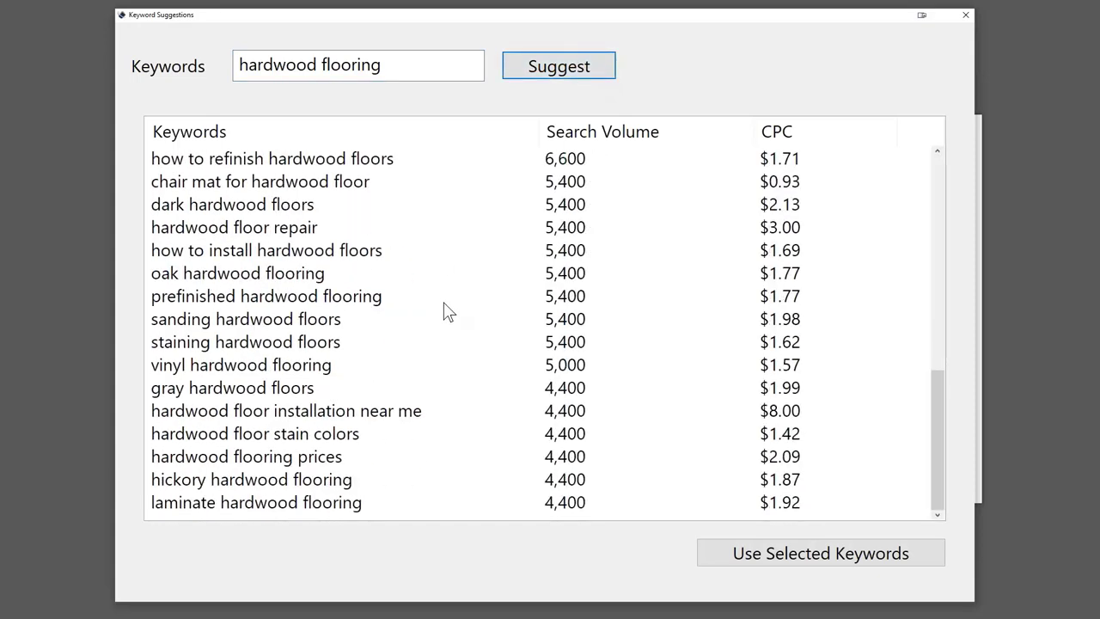
scroll(448, 311, "up", 8)
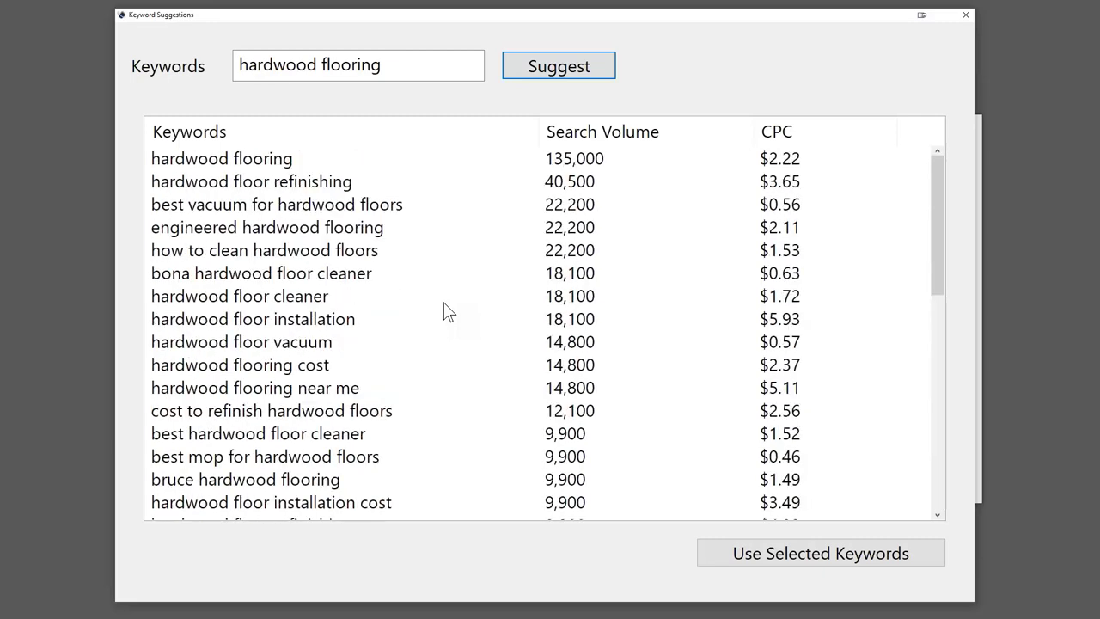
Examine the highest-volume suggestions one by one, from "hardwood floor refinishing" to "hardwood flooring near me", as possible article topics
left_click(222, 169)
left_click(282, 187)
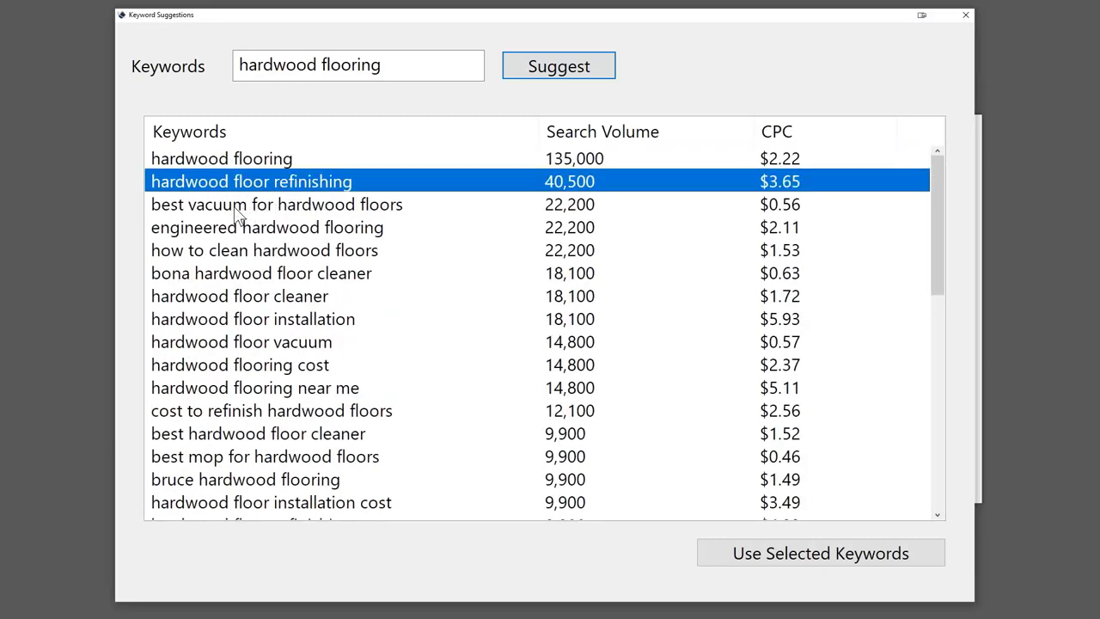
left_click(236, 210)
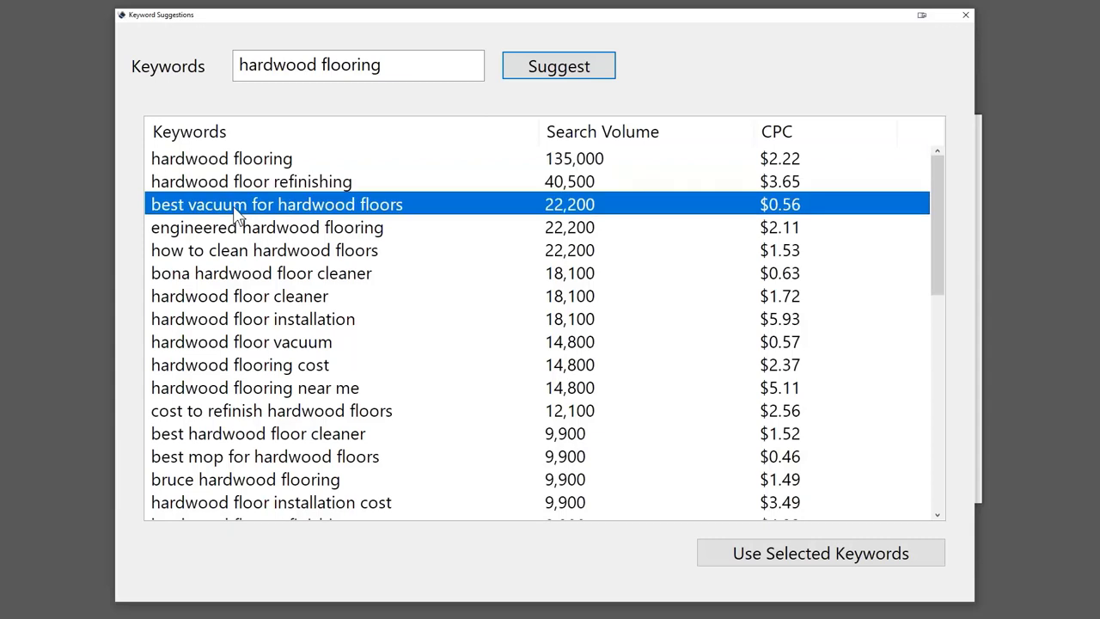
left_click(276, 254)
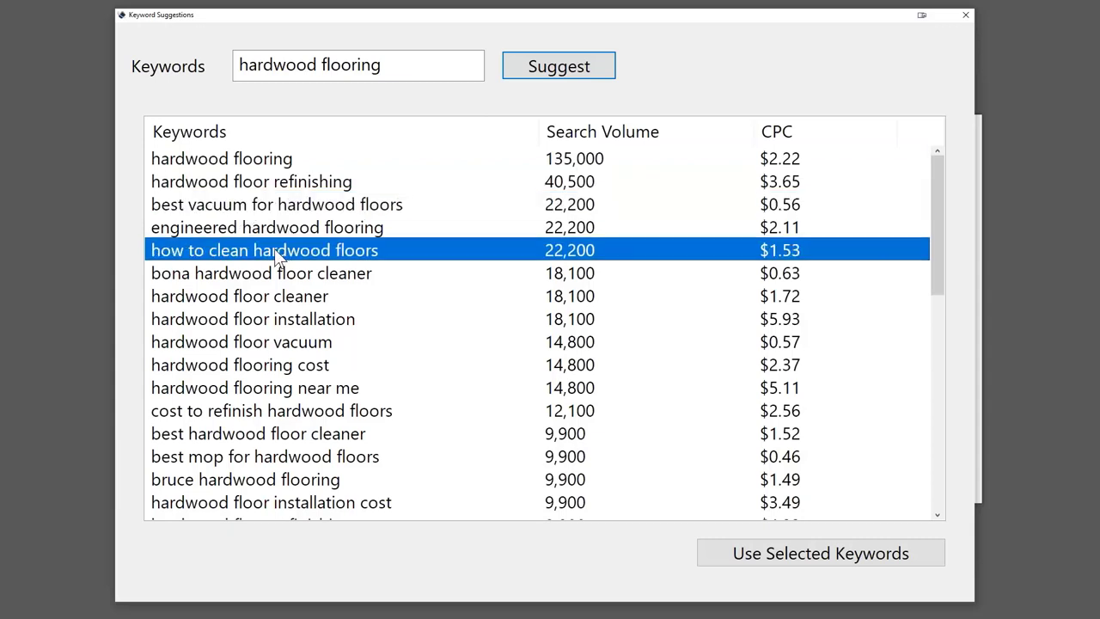
left_click(282, 301)
left_click(298, 327)
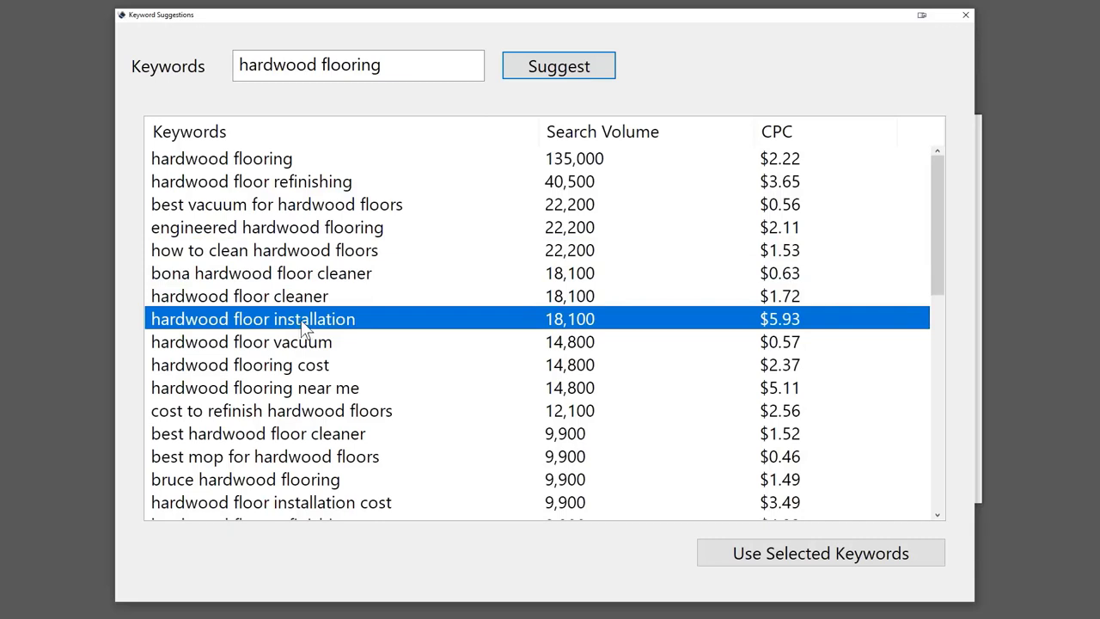
left_click(265, 372)
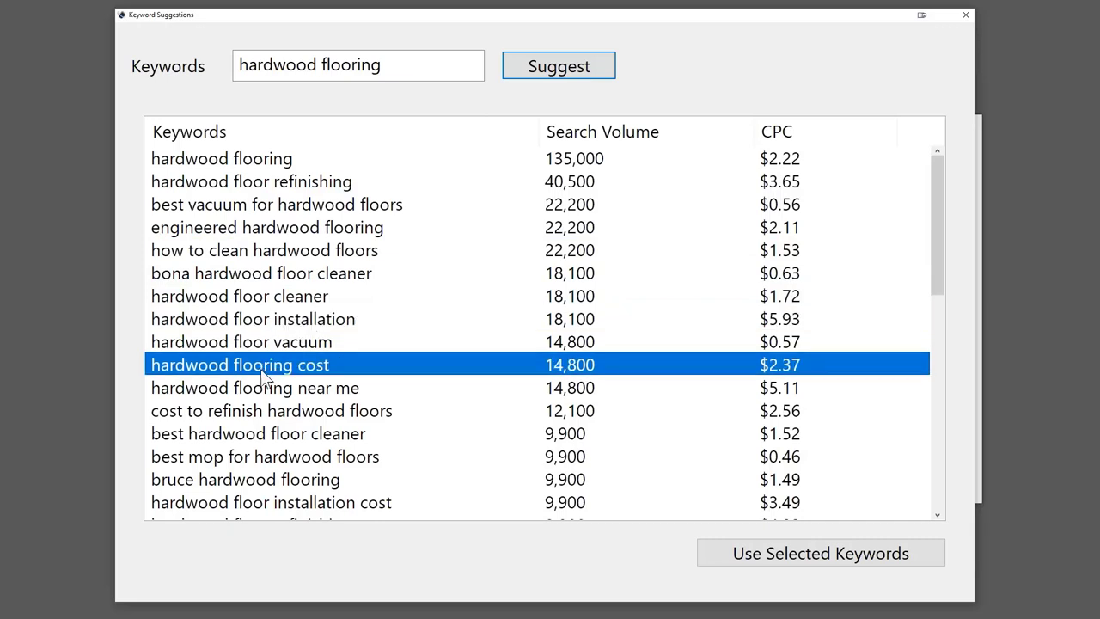
left_click(267, 391)
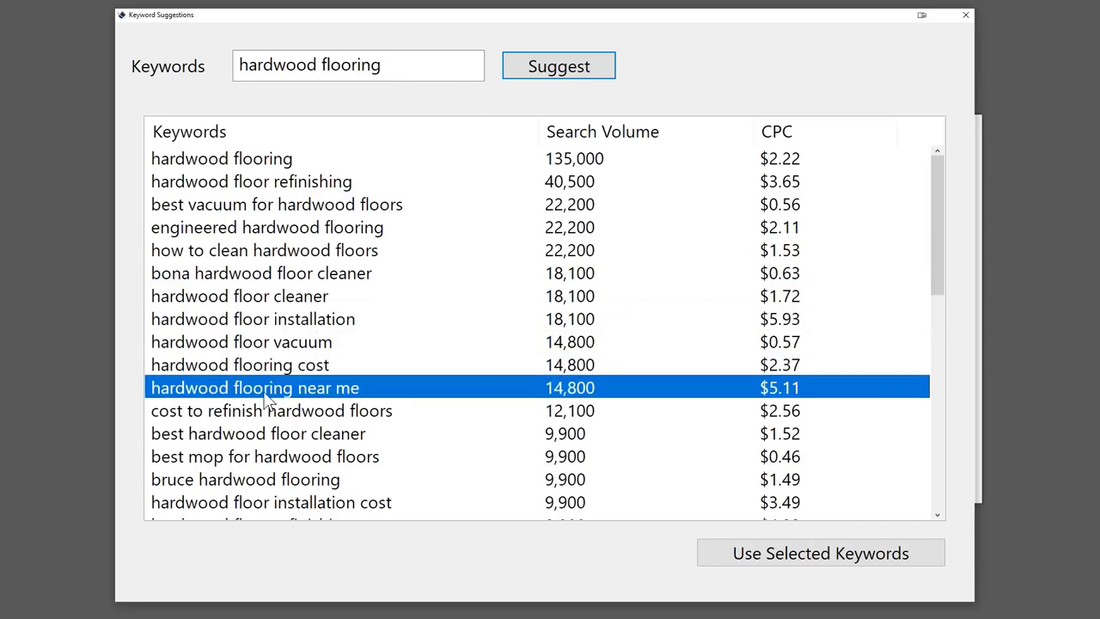
Examine the mid-list suggestions, highlighting "cost to refinish hardwood floors", "best mop for hardwood floors", "best way to clean hardwood floors" and "hardwood floor colors"
scroll(284, 391, "down", 1)
left_click(291, 345)
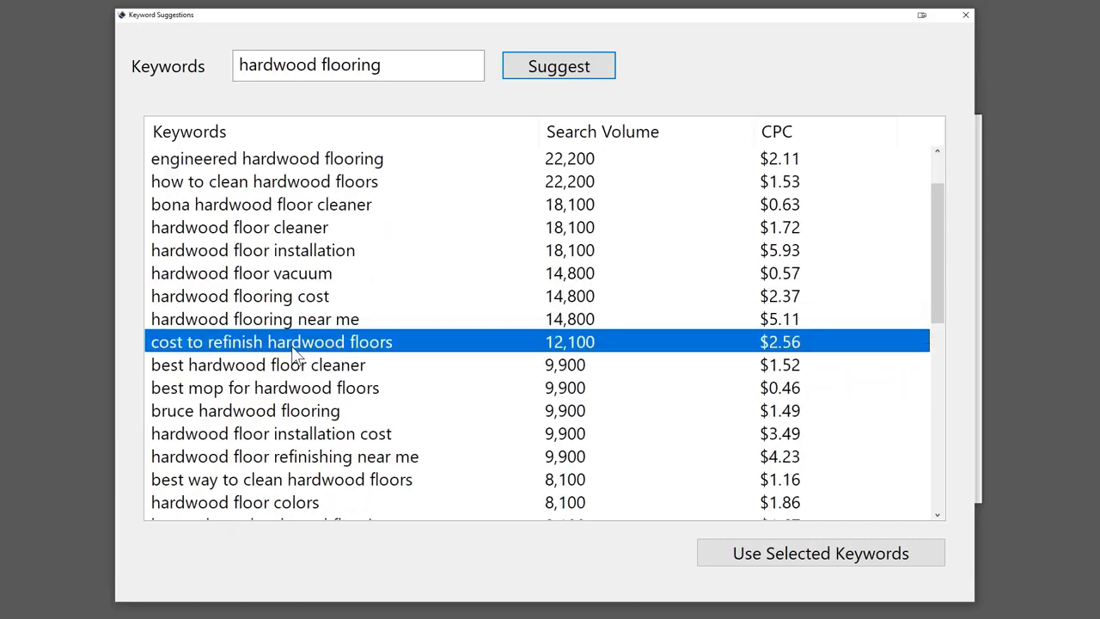
left_click(273, 388)
scroll(302, 394, "down", 1)
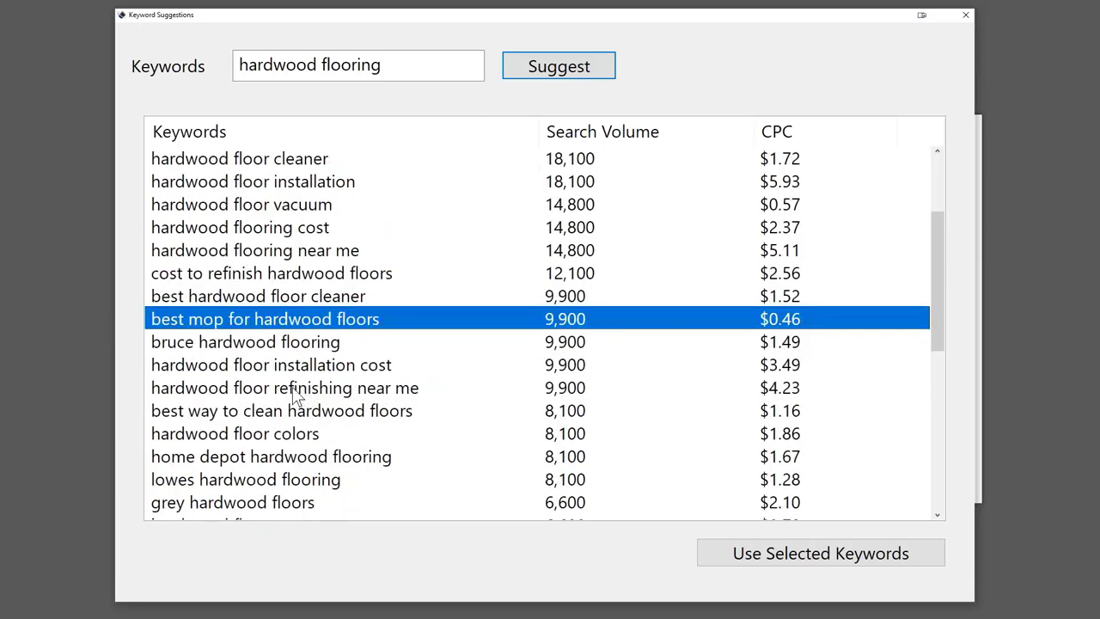
scroll(267, 378, "down", 1)
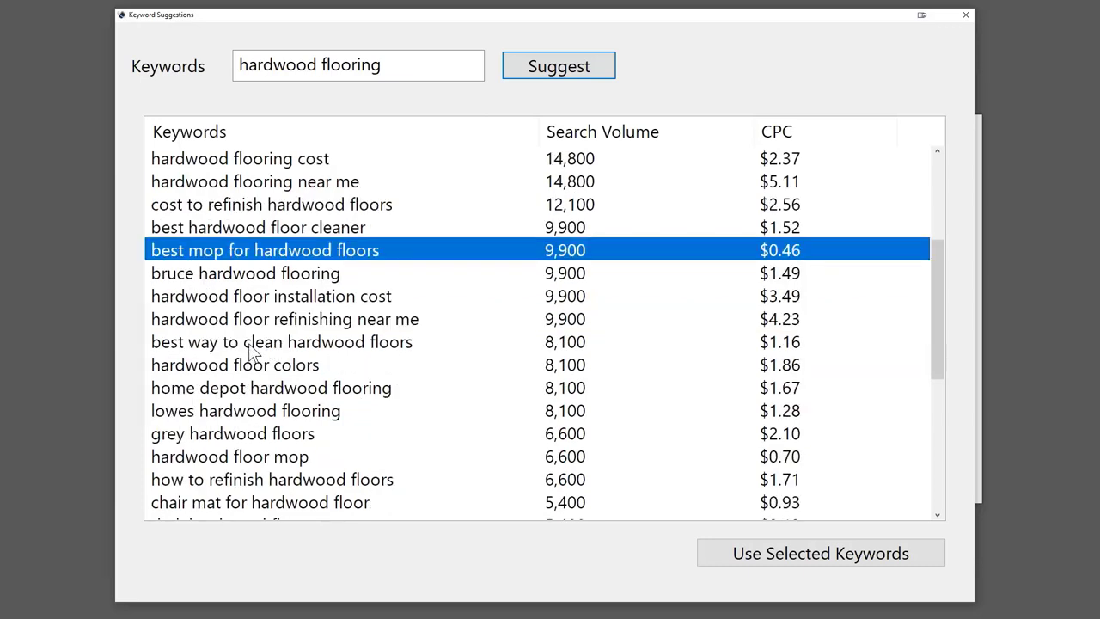
left_click(254, 343)
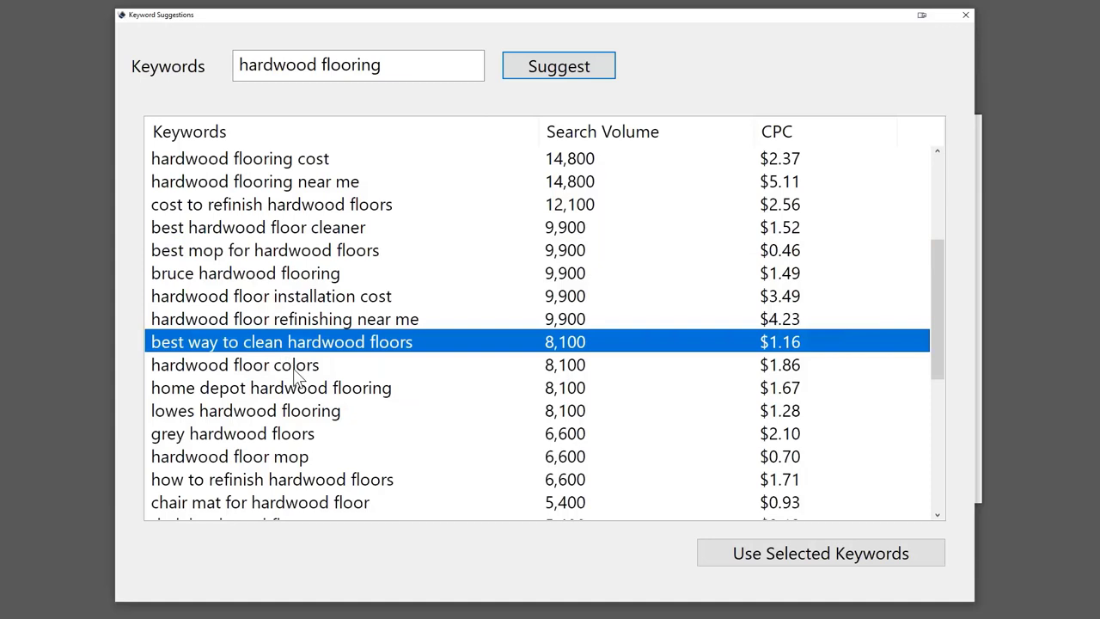
scroll(297, 378, "down", 1)
left_click(271, 303)
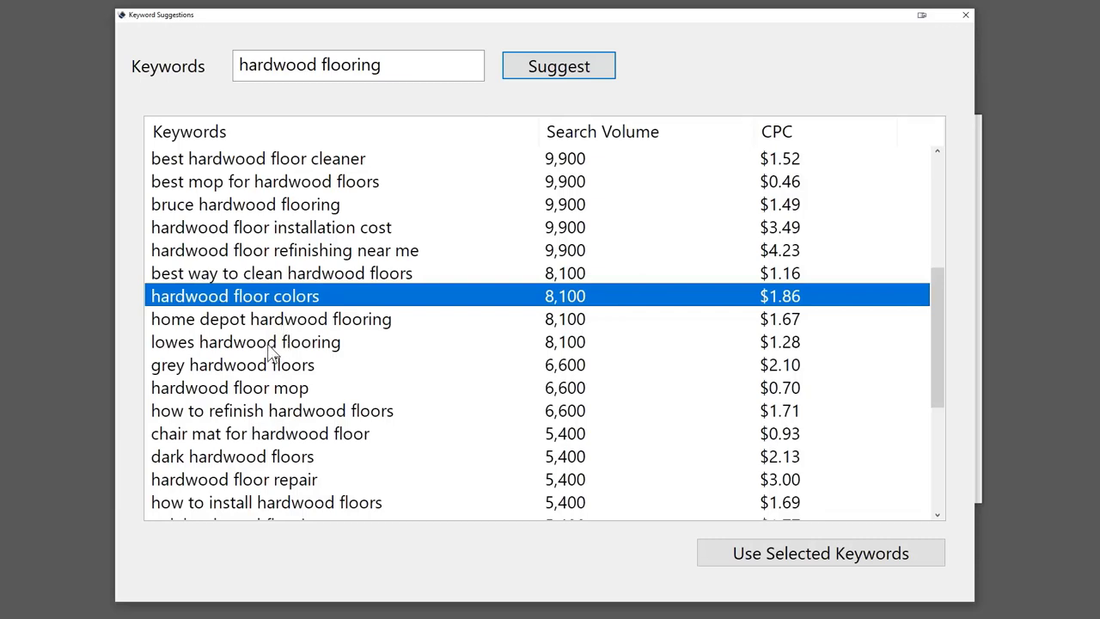
Examine the lower-volume suggestions, from "grey hardwood floors" and "chair mat for hardwood floor" to "oak hardwood flooring" and "prefinished hardwood flooring"
scroll(270, 348, "down", 1)
left_click(268, 300)
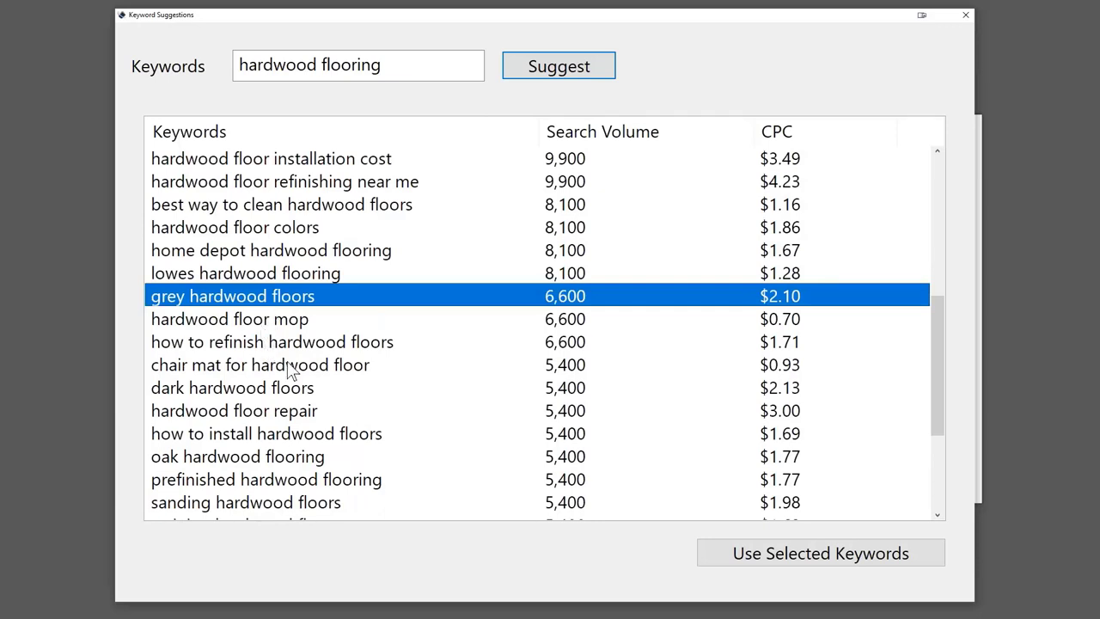
scroll(290, 373, "down", 1)
left_click(258, 305)
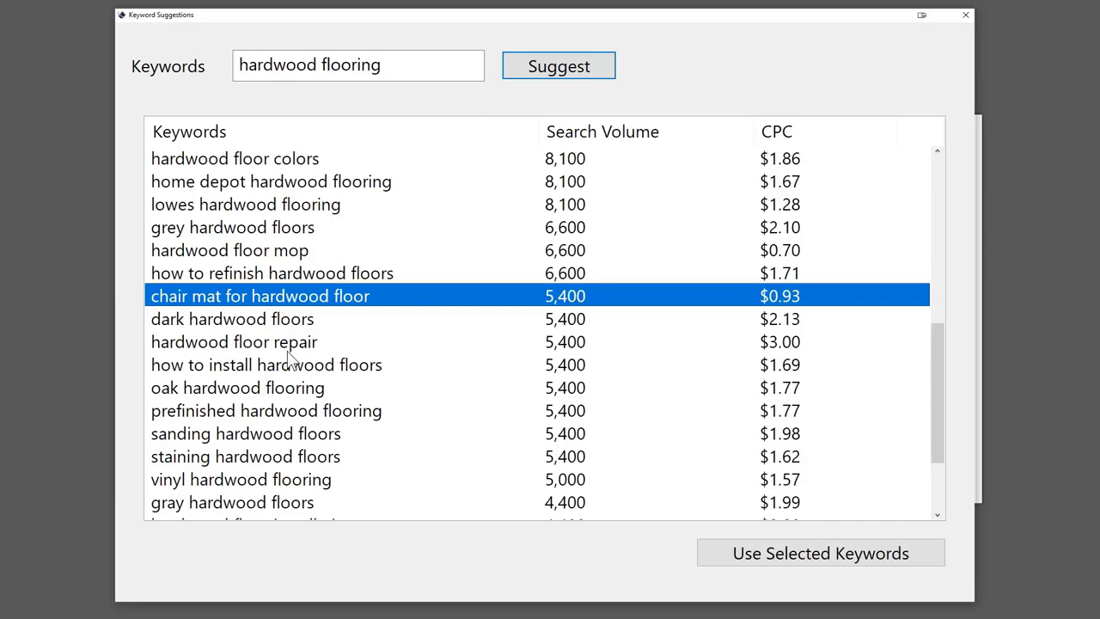
scroll(288, 360, "down", 2)
left_click(276, 230)
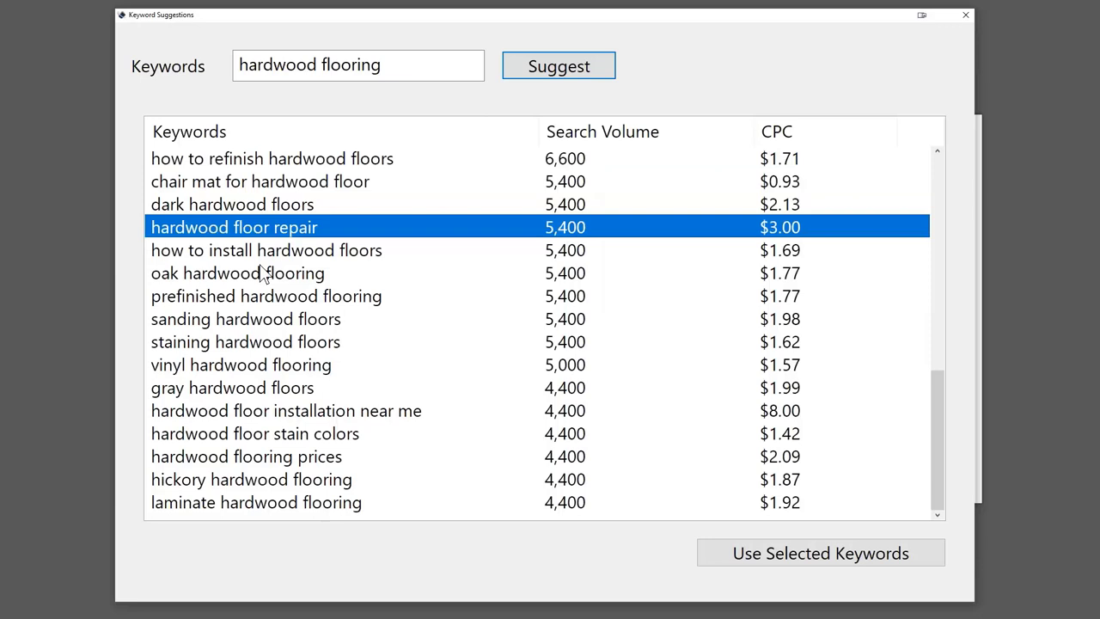
left_click(265, 206)
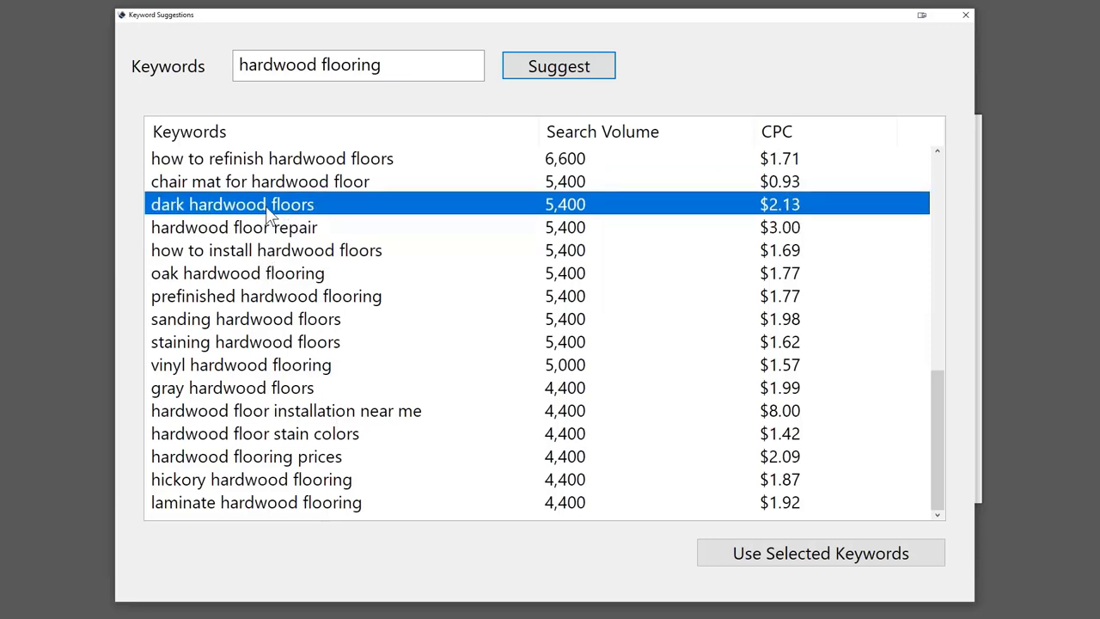
left_click(286, 275)
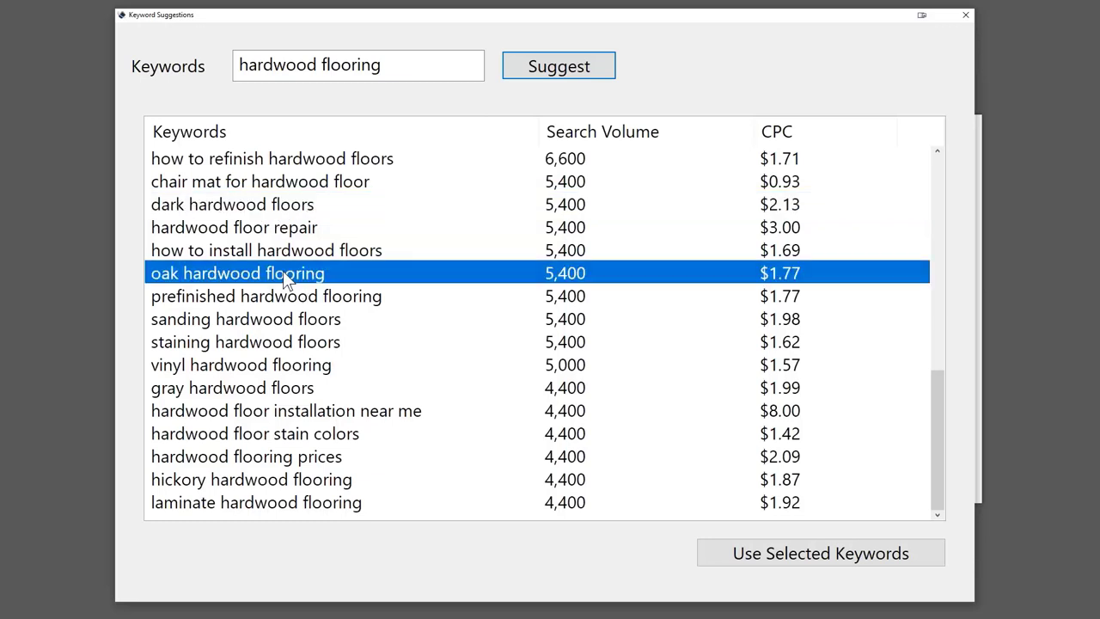
left_click(299, 302)
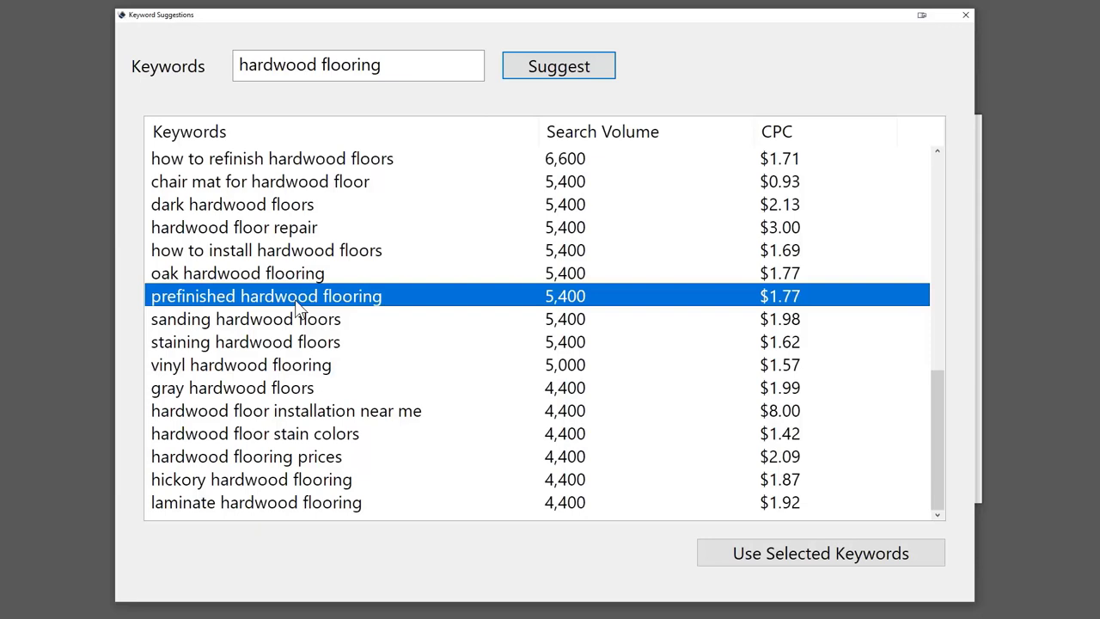
Examine the remaining hardwood suggestions, from "sanding hardwood floors" and "vinyl hardwood flooring" to "hardwood floor stain colors" and "laminate hardwood flooring"
left_click(274, 345)
left_click(269, 327)
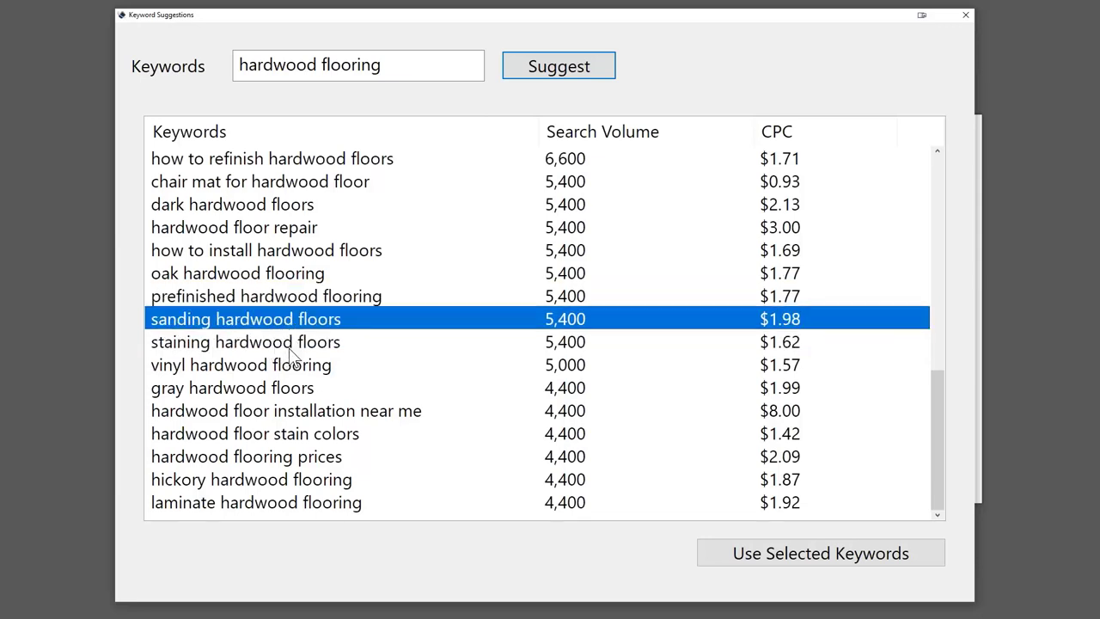
left_click(290, 348)
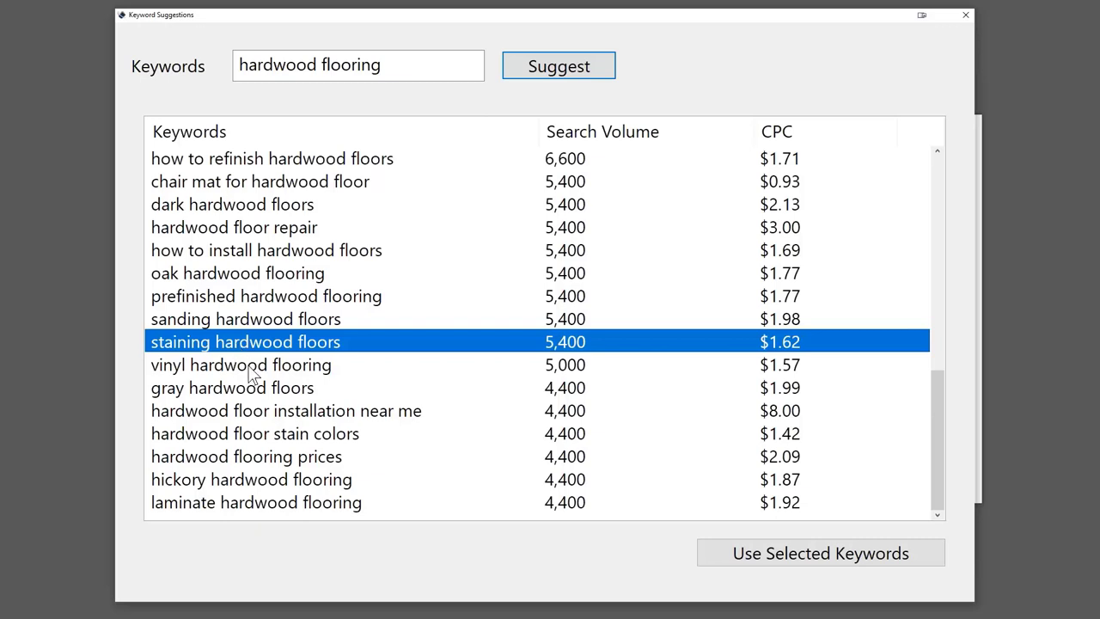
left_click(250, 367)
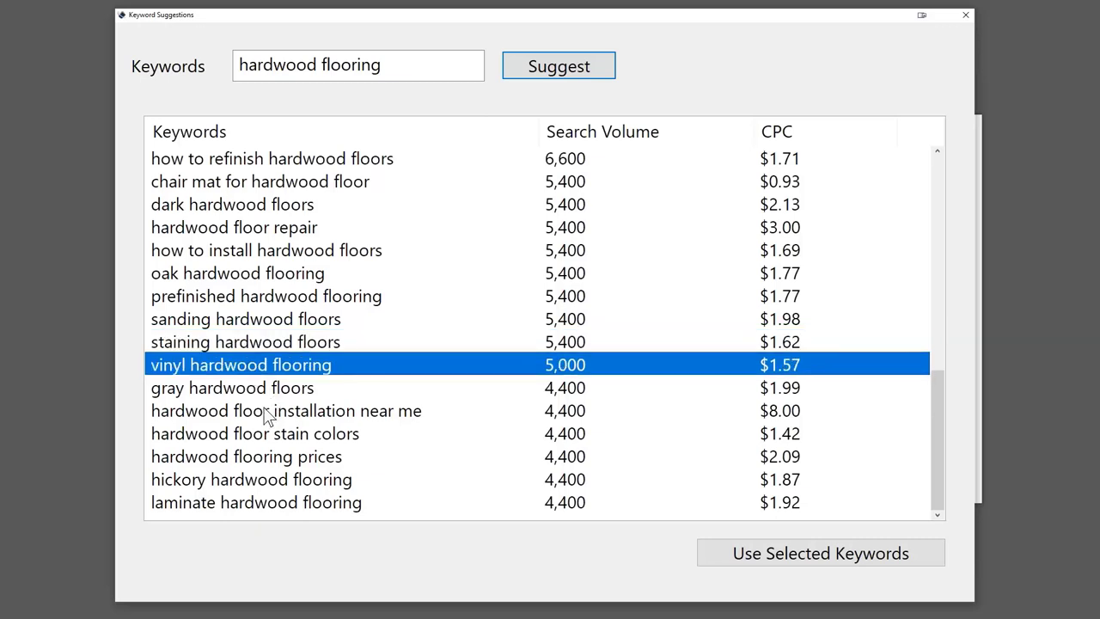
left_click(255, 437)
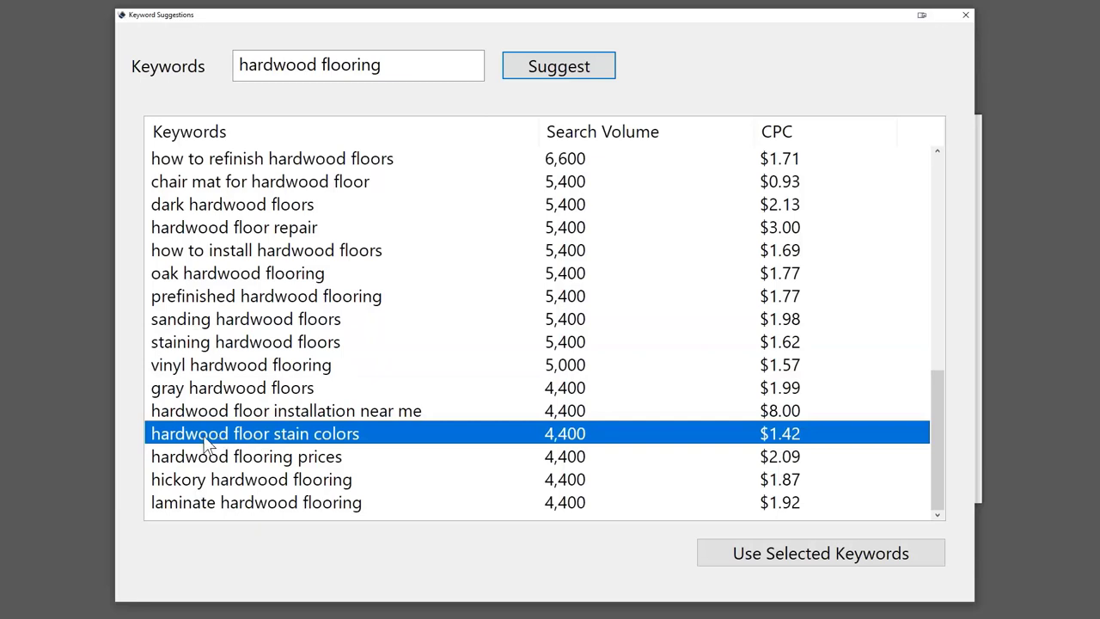
left_click(215, 342)
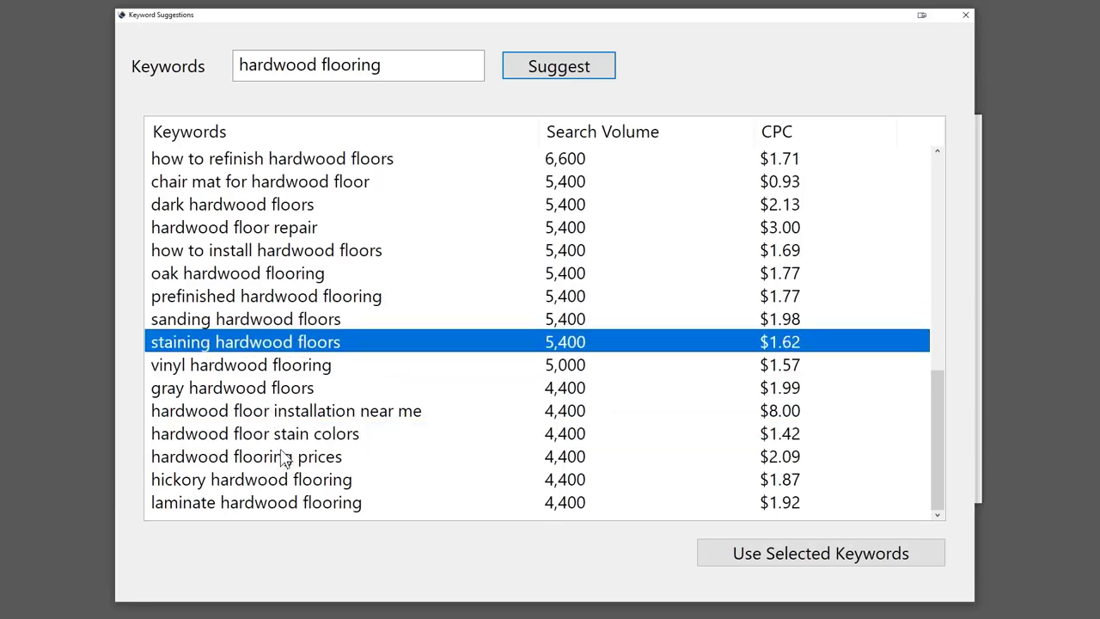
left_click(229, 506)
scroll(398, 458, "up", 8)
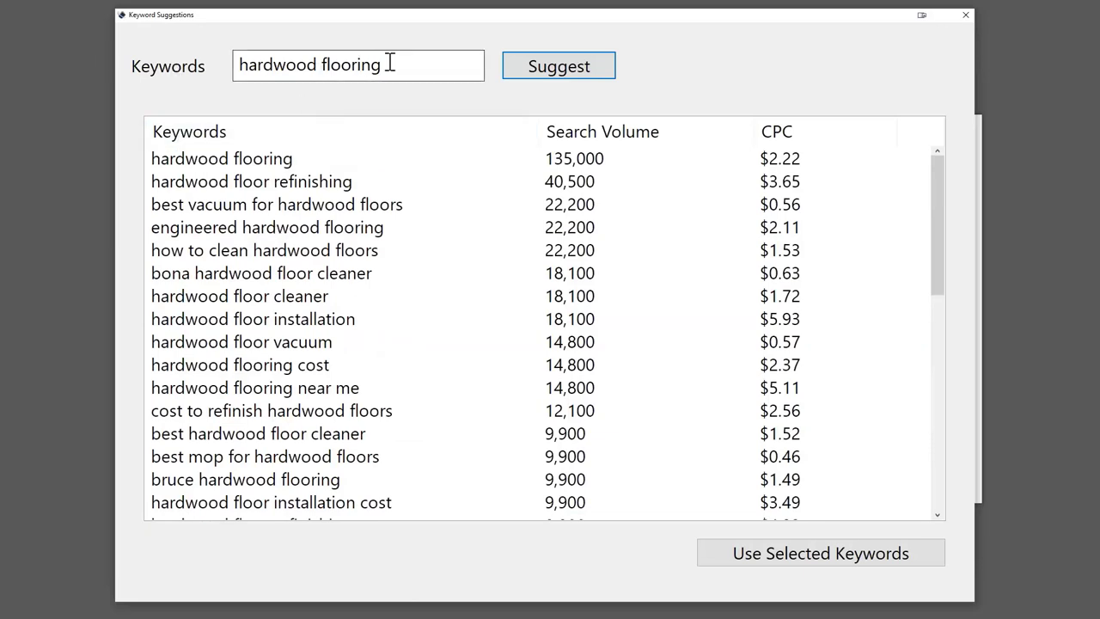
Reopen the keyword suggestions with an empty search and get suggestions for "mowing service"
left_click(966, 17)
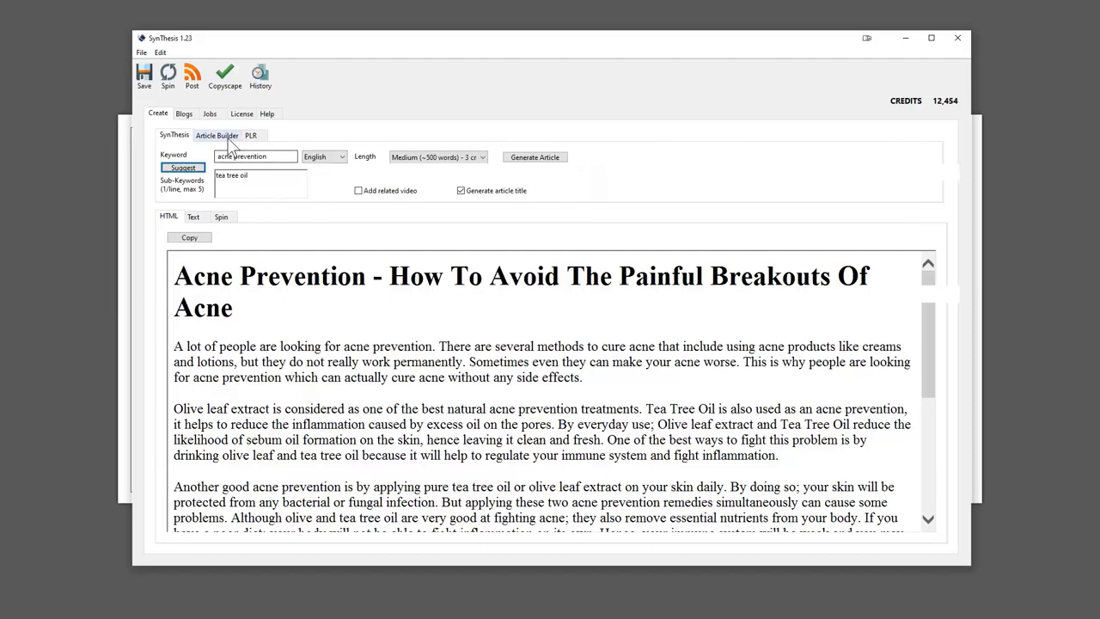
left_click(183, 168)
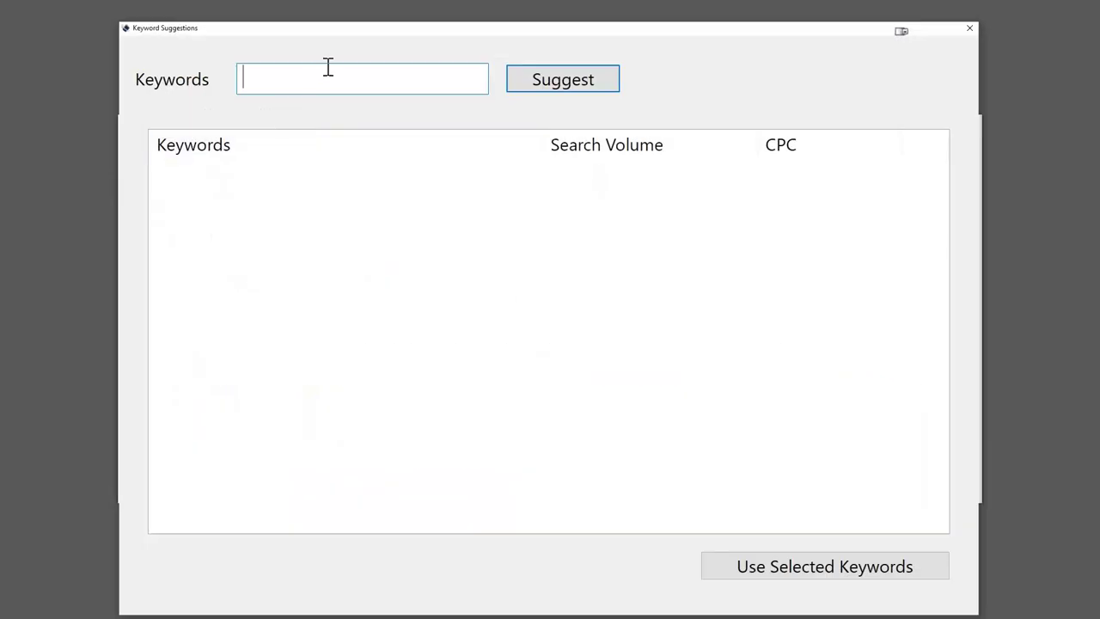
type("mowing servic")
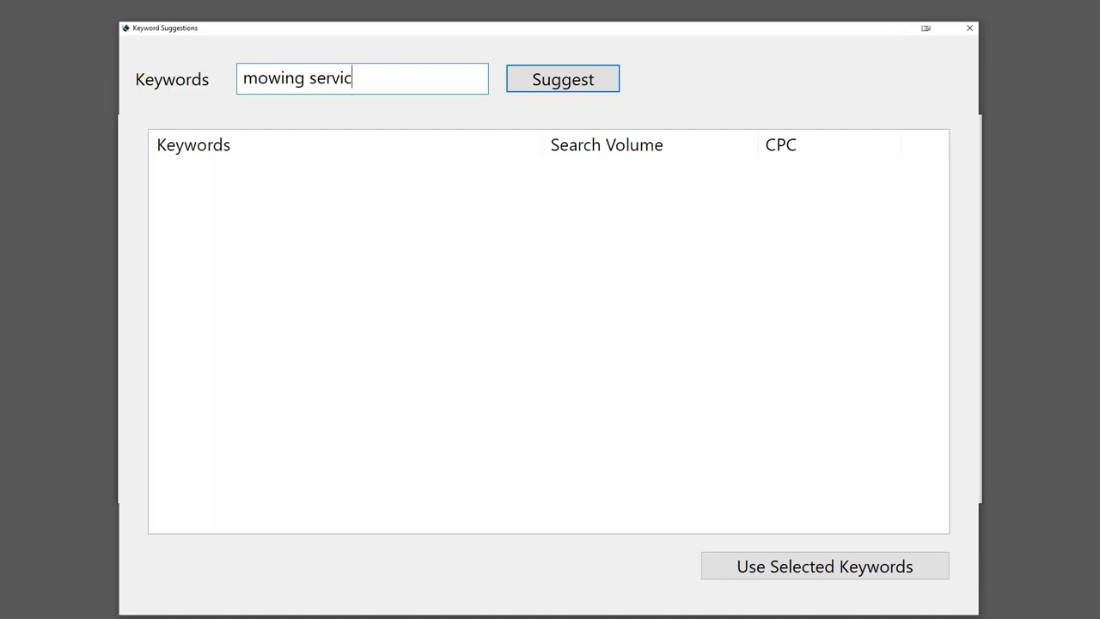
type("e")
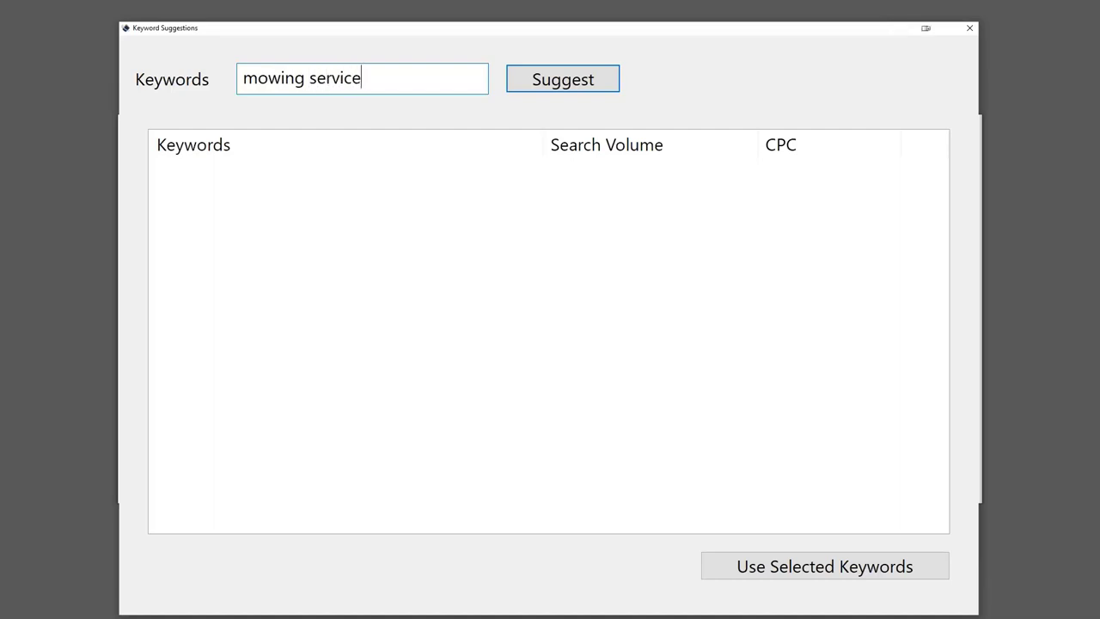
left_click(534, 86)
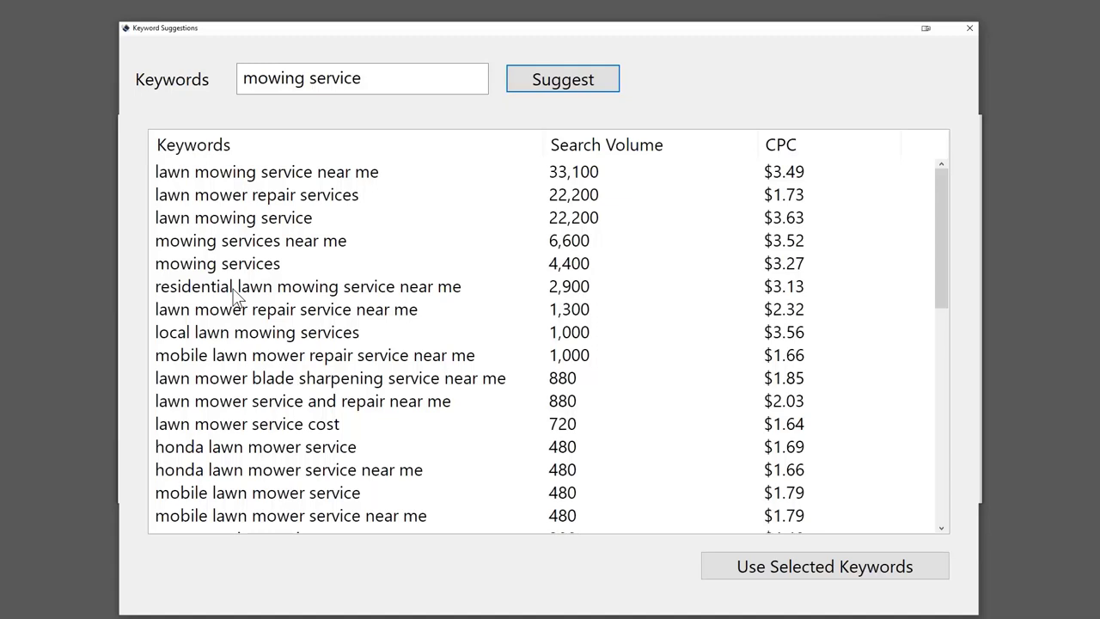
Examine the higher-volume mowing suggestions, highlighting "mobile lawn mower repair service near me", "lawn mower blade sharpening service near me" and the two "lawn mower sales and service" entries
left_click(259, 361)
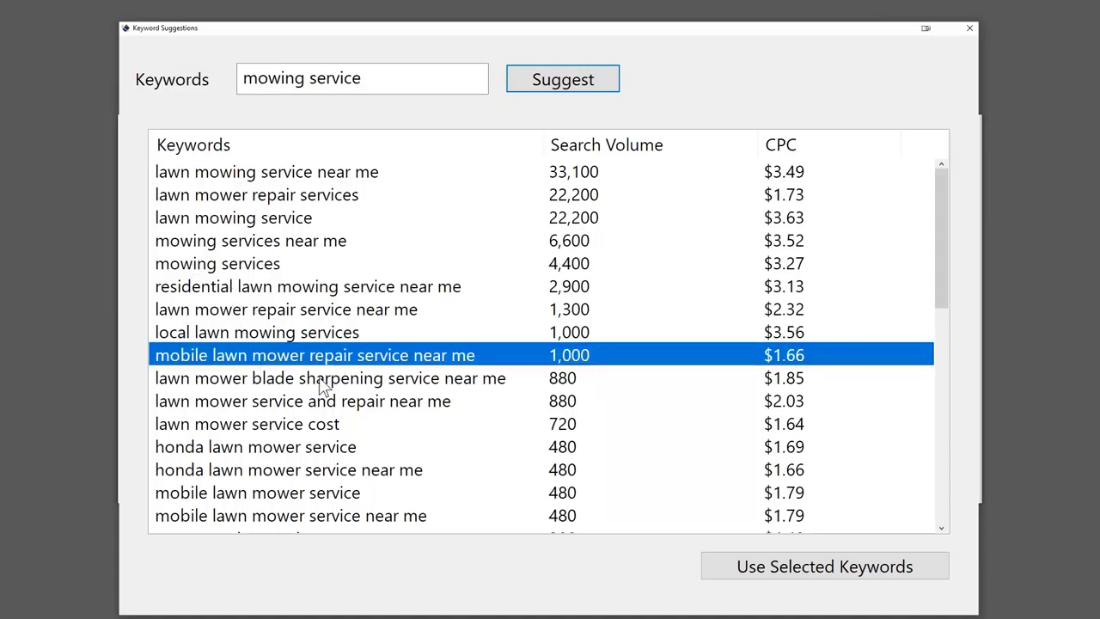
left_click(284, 386)
scroll(284, 394, "down", 3)
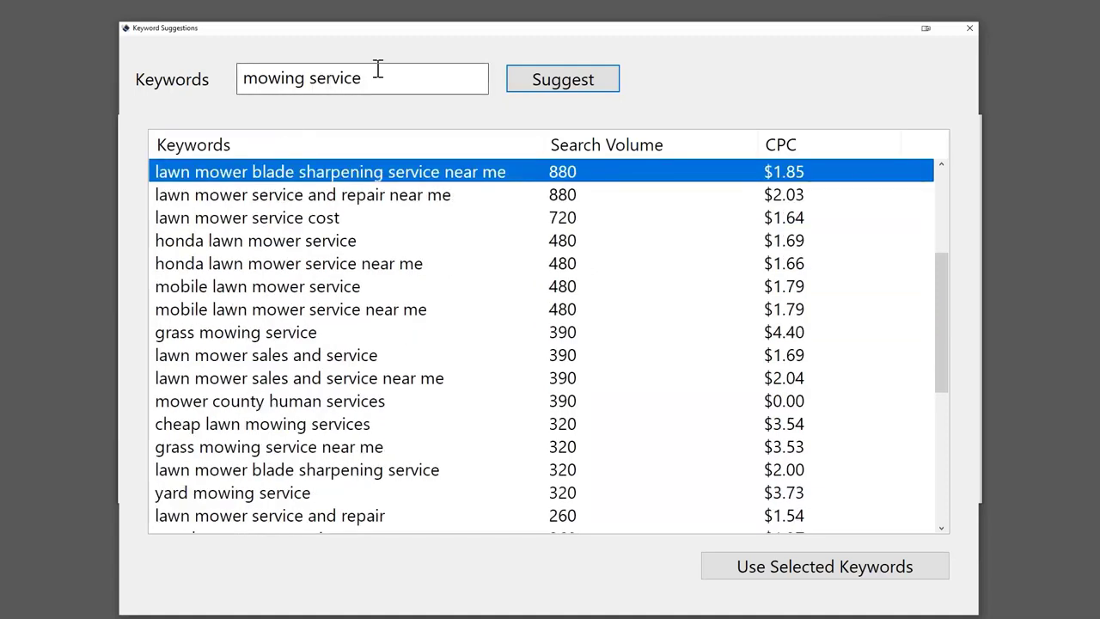
left_click_drag(371, 81, 207, 72)
left_click(311, 89)
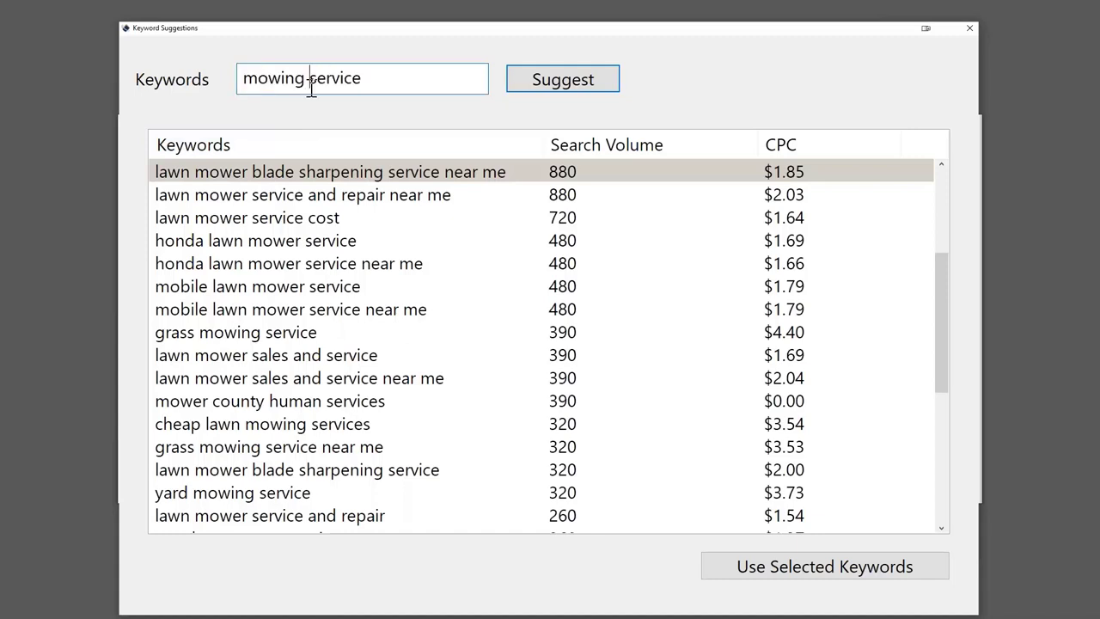
scroll(262, 316, "down", 1)
left_click(262, 310, "ctrl")
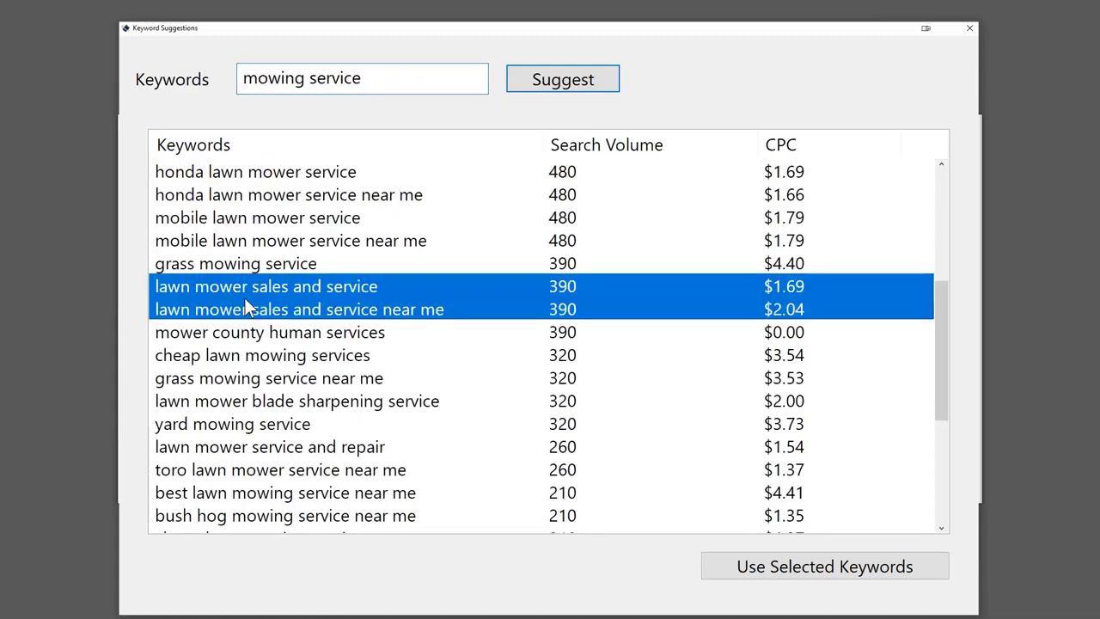
Examine the lower-volume mowing suggestions, highlighting "cheap lawn mowing services", "yard mowing service", "riding lawn mower service" and "mobile mower service"
left_click(258, 361)
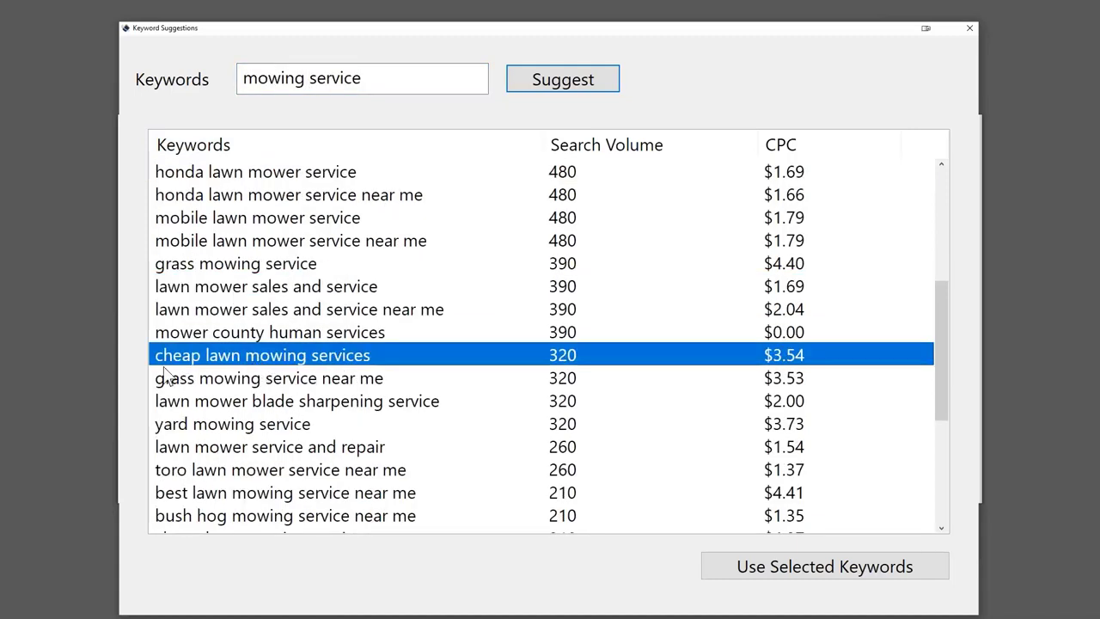
scroll(344, 361, "down", 1)
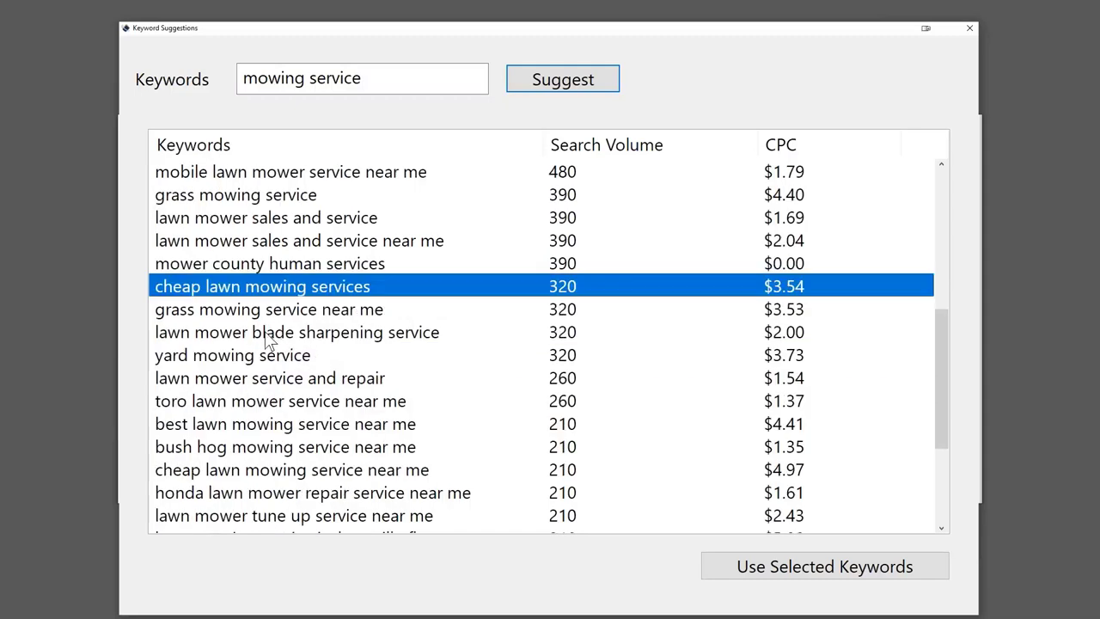
left_click(245, 361)
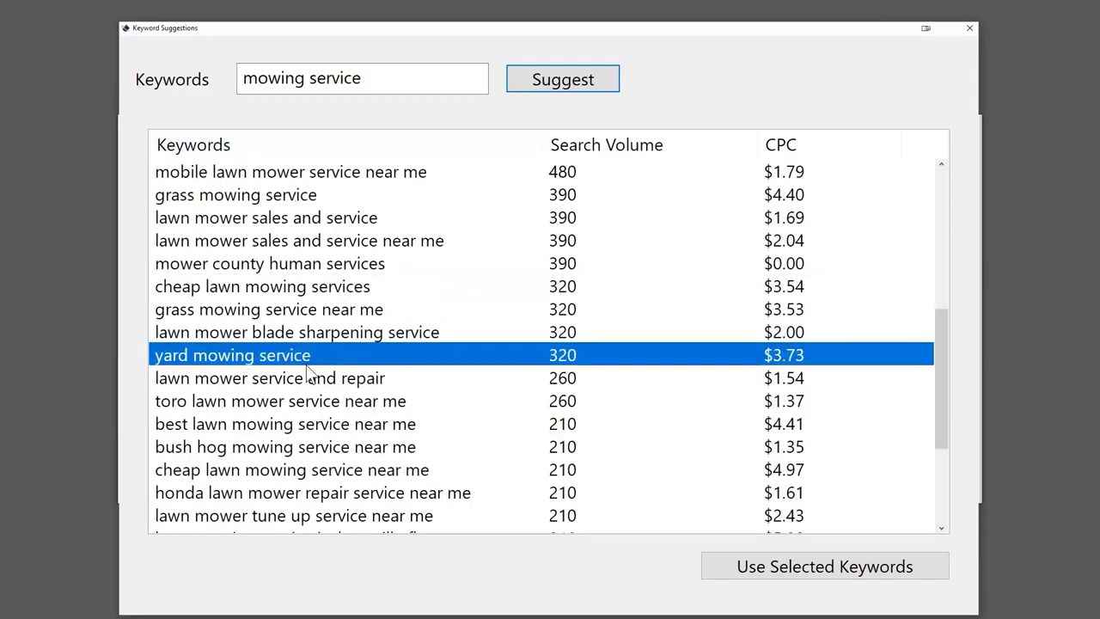
scroll(282, 417, "down", 2)
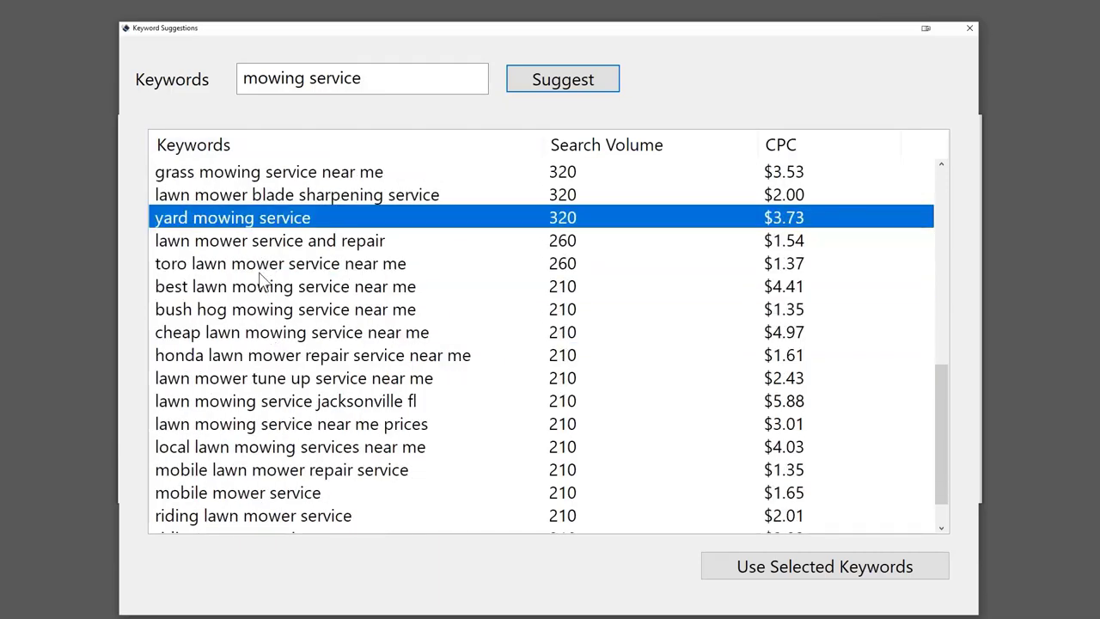
scroll(263, 273, "down", 1)
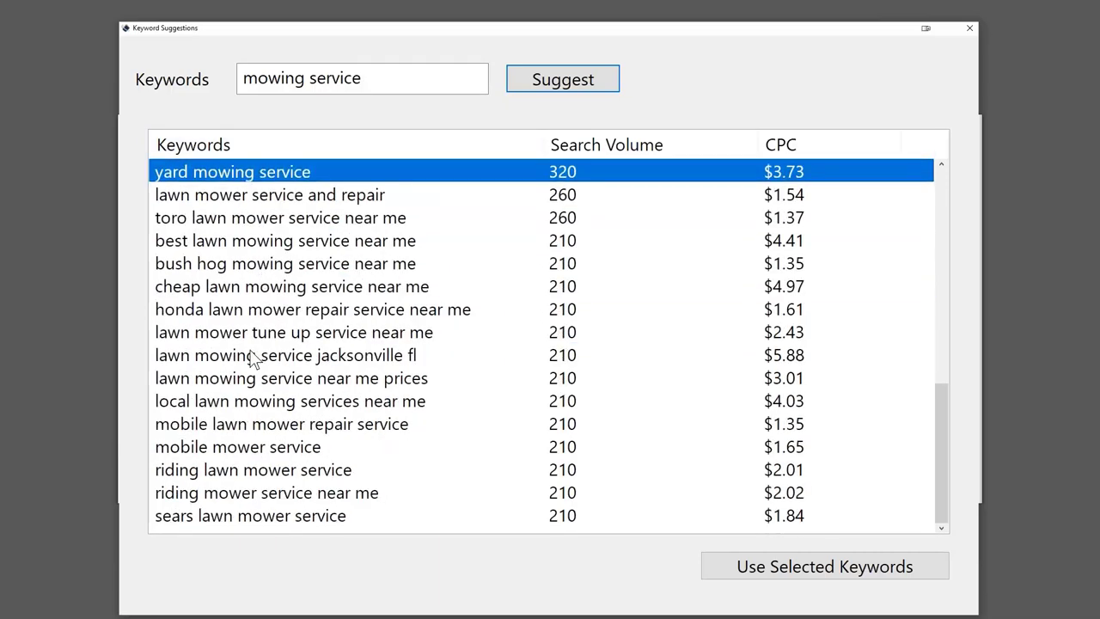
left_click(228, 471)
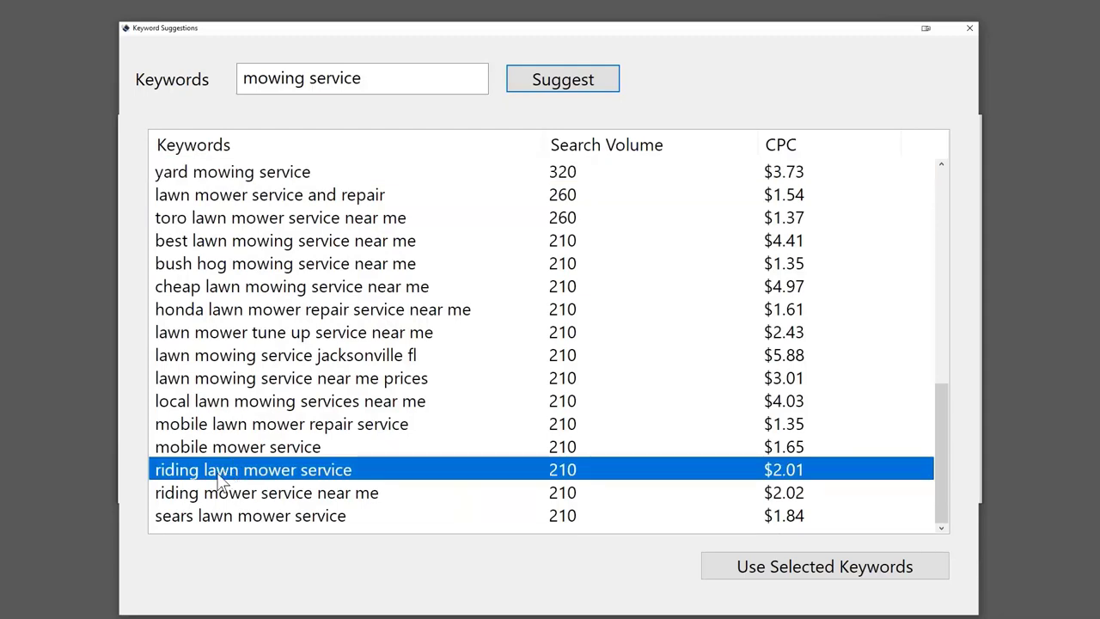
left_click(211, 448)
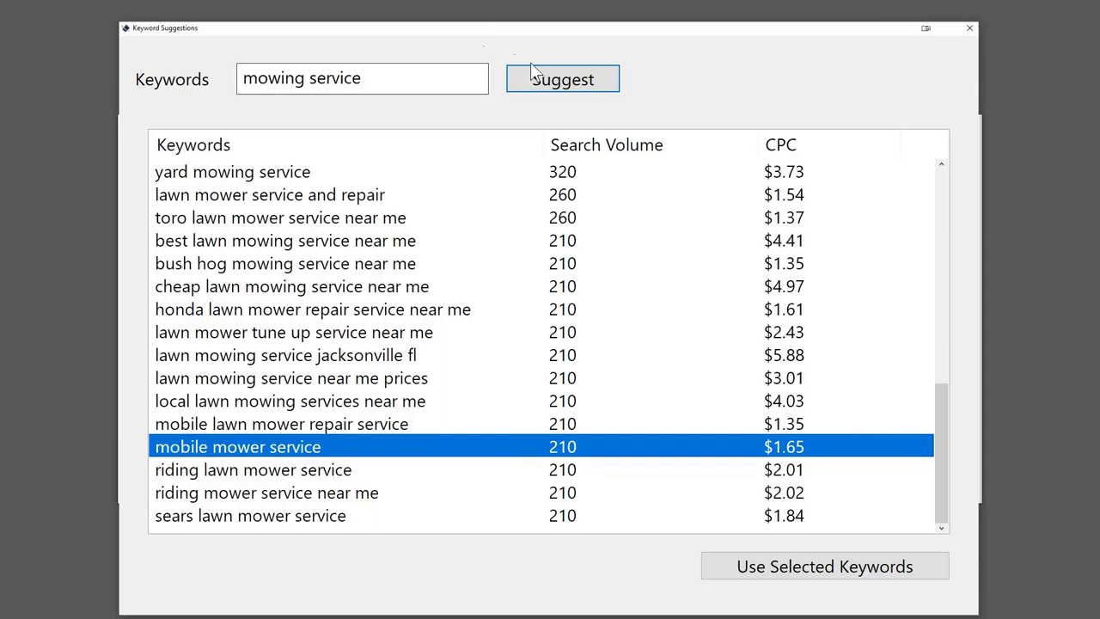
Replace the search keyword with "painting contractor" and get its keyword suggestions
left_click_drag(430, 84, 135, 86)
type("p")
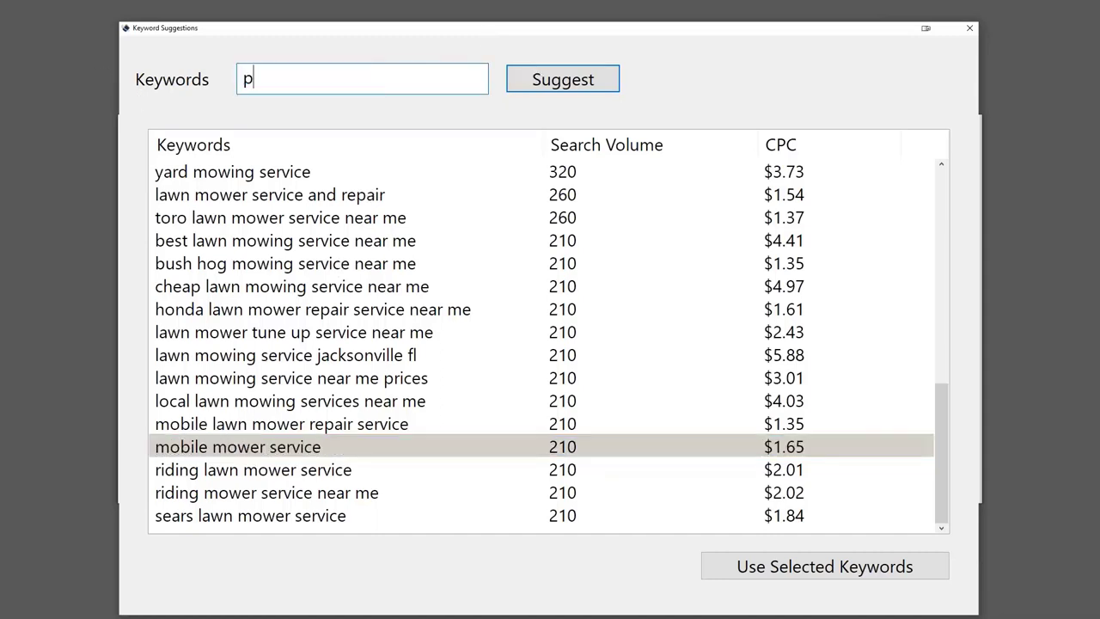
type("ainting contract")
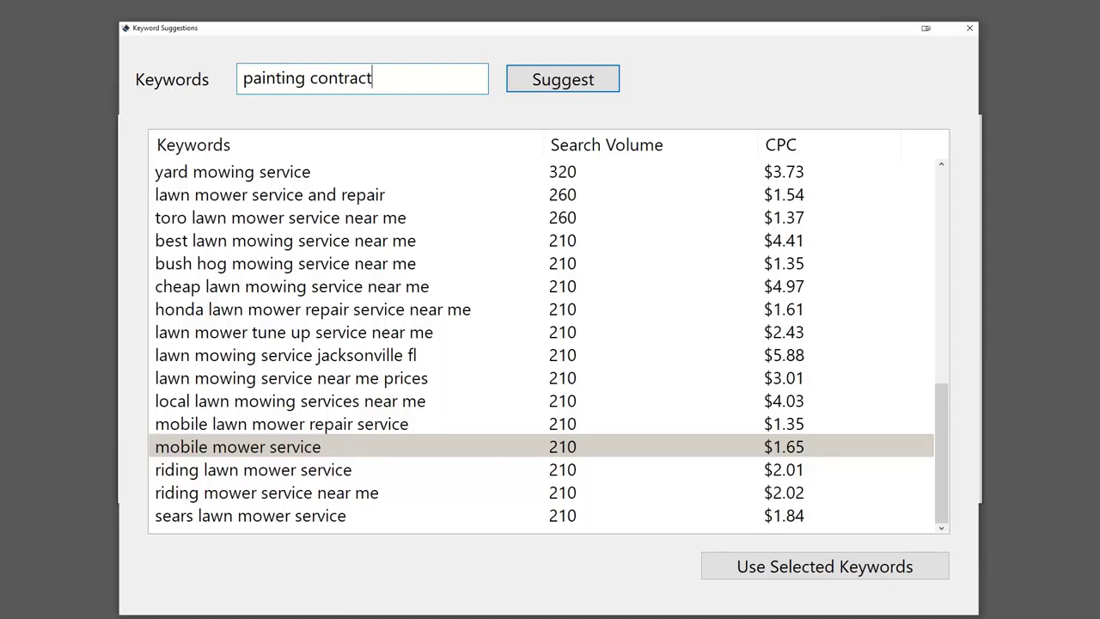
type("or")
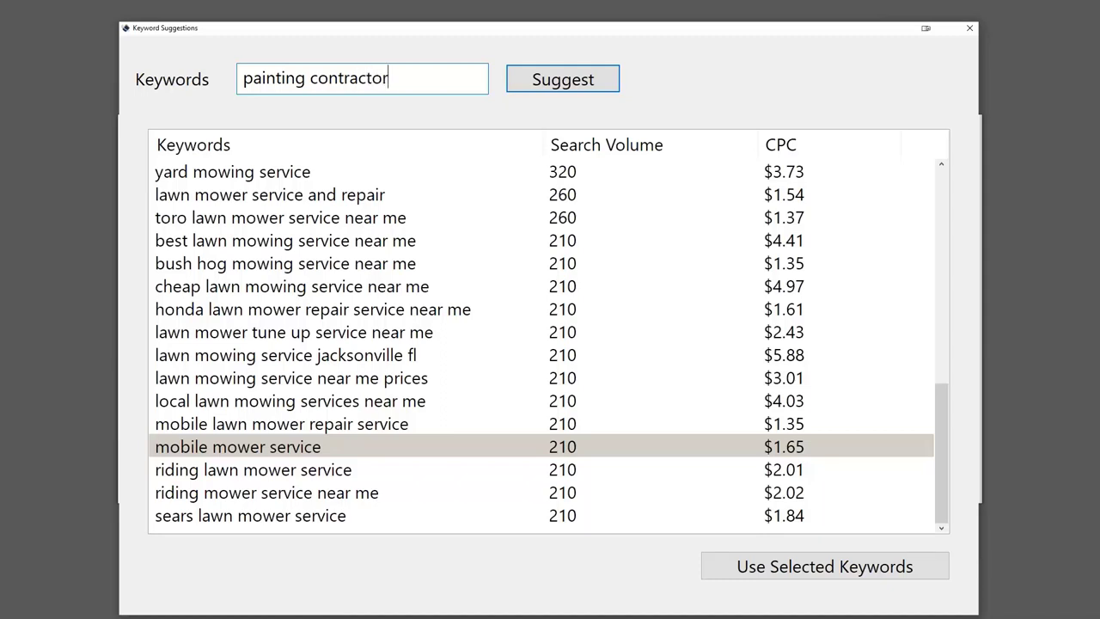
left_click(572, 79)
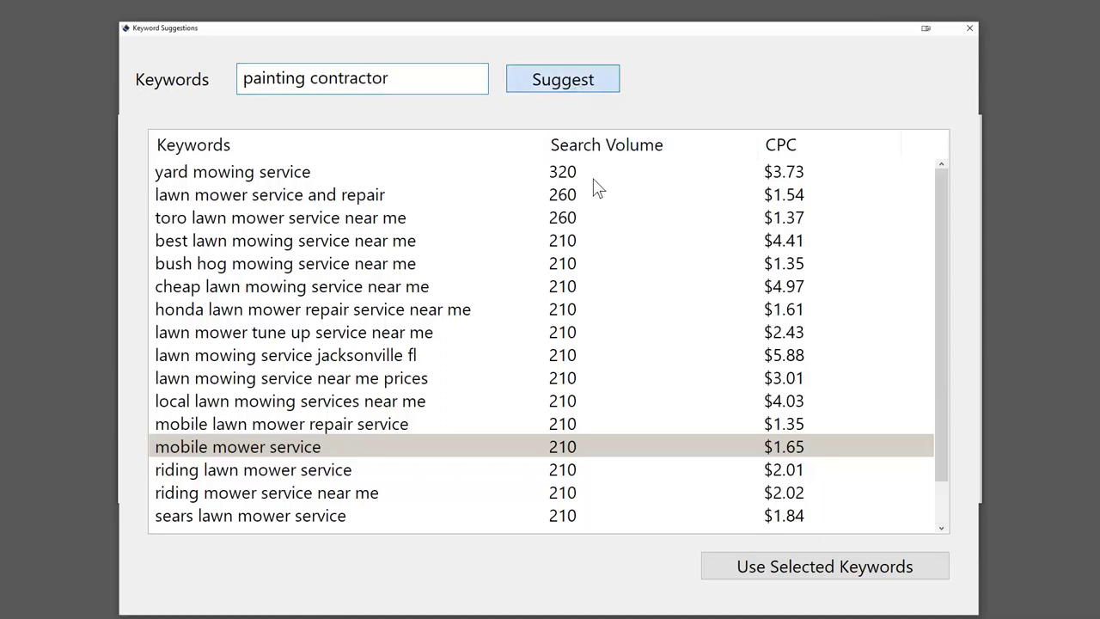
Examine the highest-volume painting suggestions, from "painting contractors" and "commercial painting contractors" to "exterior painting contractor" and "commercial painting contractors denver"
left_click(271, 177)
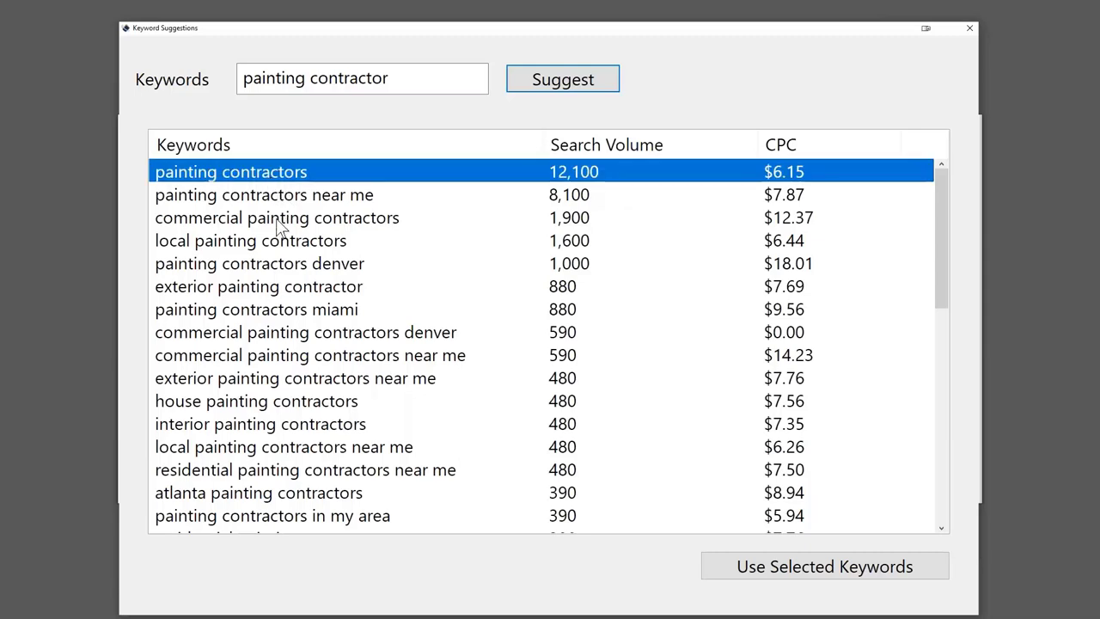
left_click(278, 221)
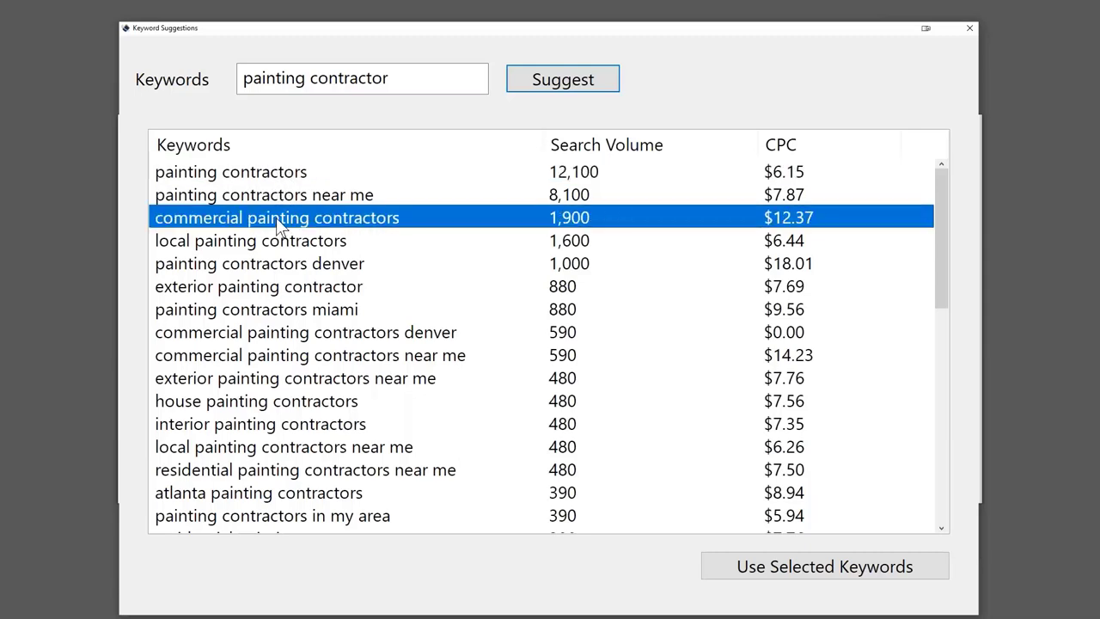
left_click(237, 243)
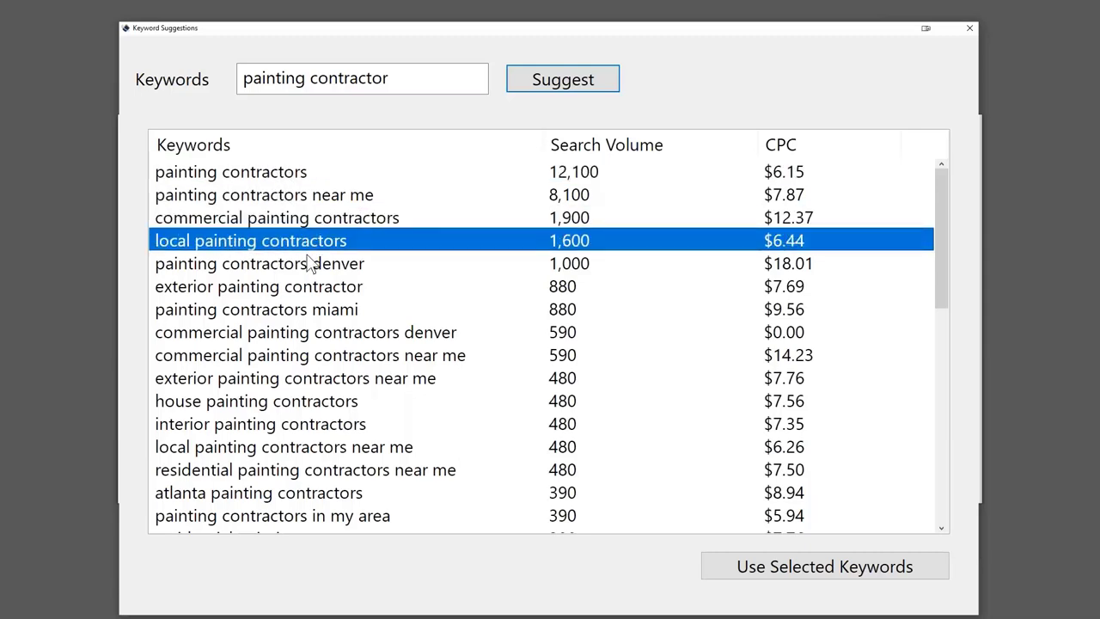
left_click(230, 292)
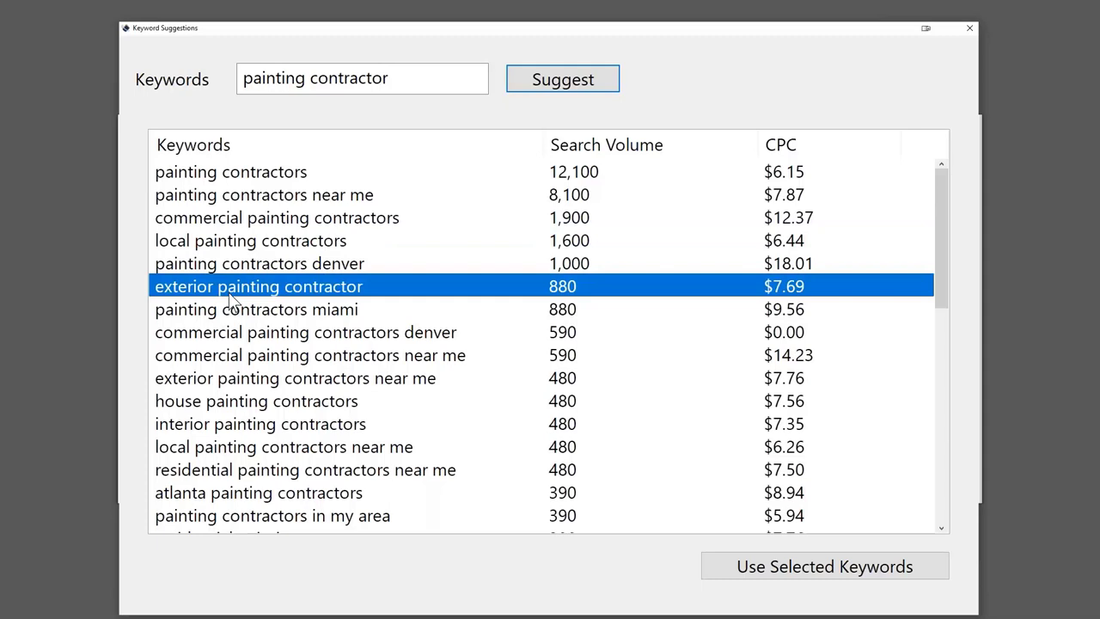
left_click(230, 337)
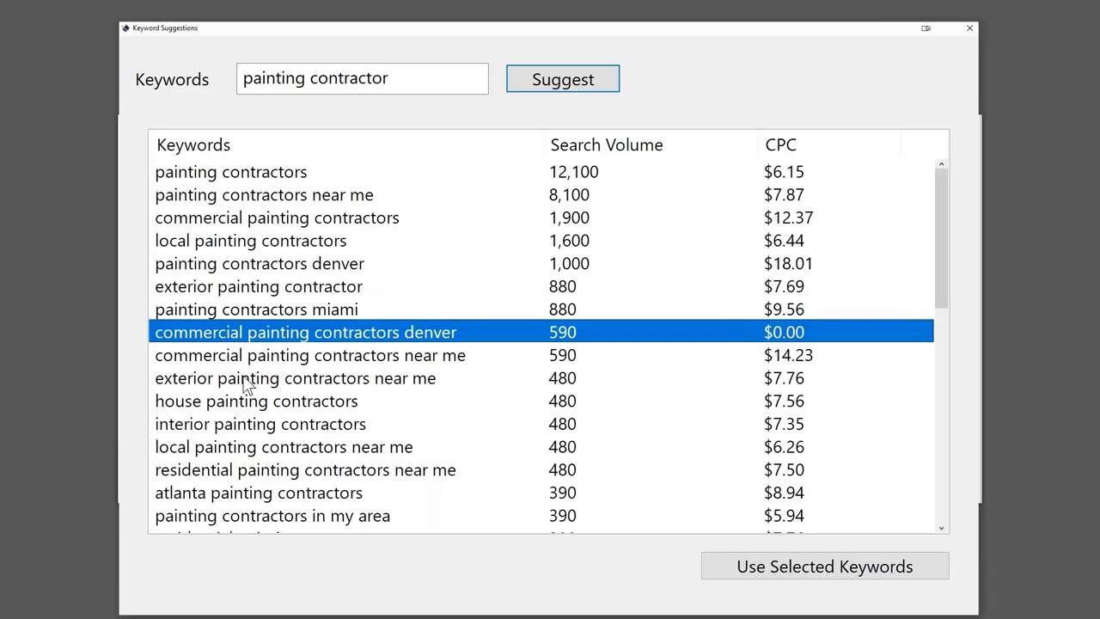
Examine the mid-list painting suggestions, highlighting "house painting contractors", "interior painting contractors", "residential painting contractors near me" and "kitchen cabinet painting contractors"
left_click(241, 404)
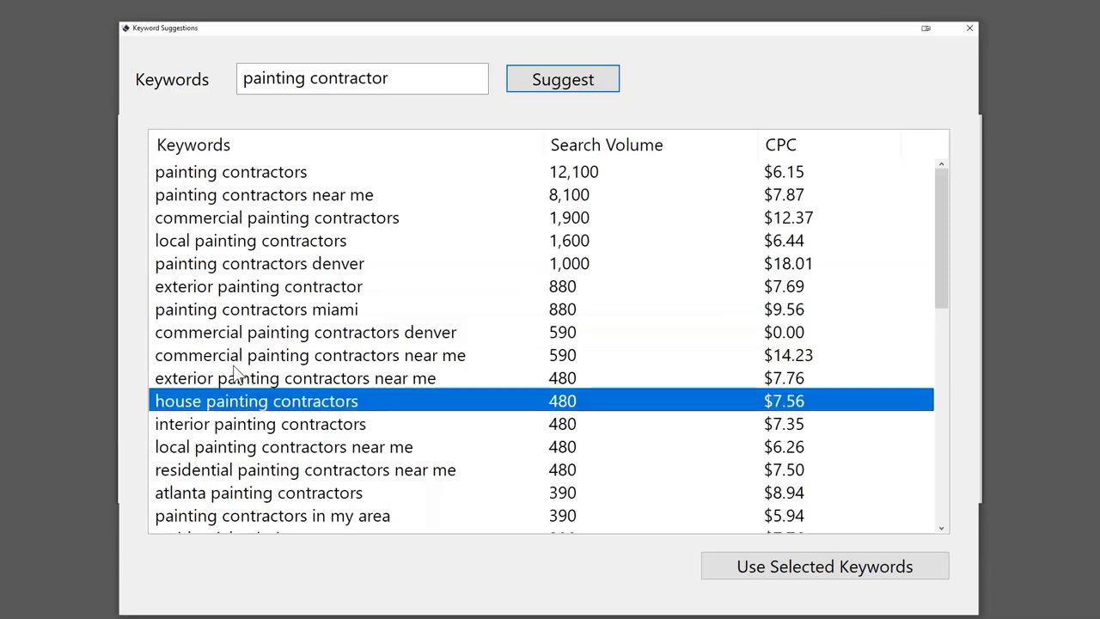
left_click(270, 425)
scroll(277, 401, "down", 2)
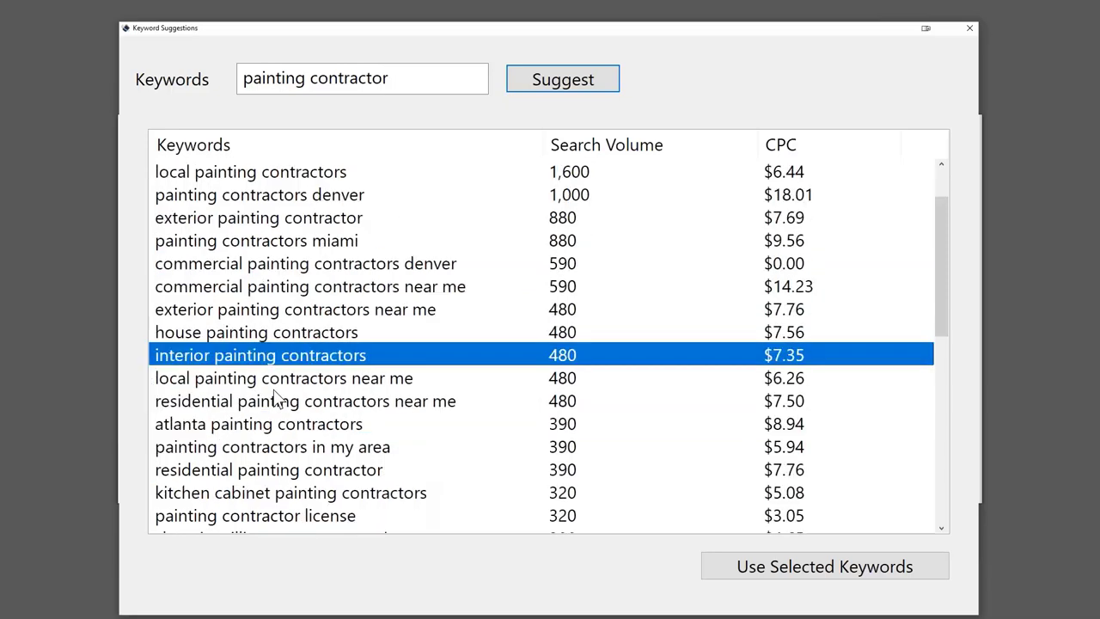
left_click(256, 337)
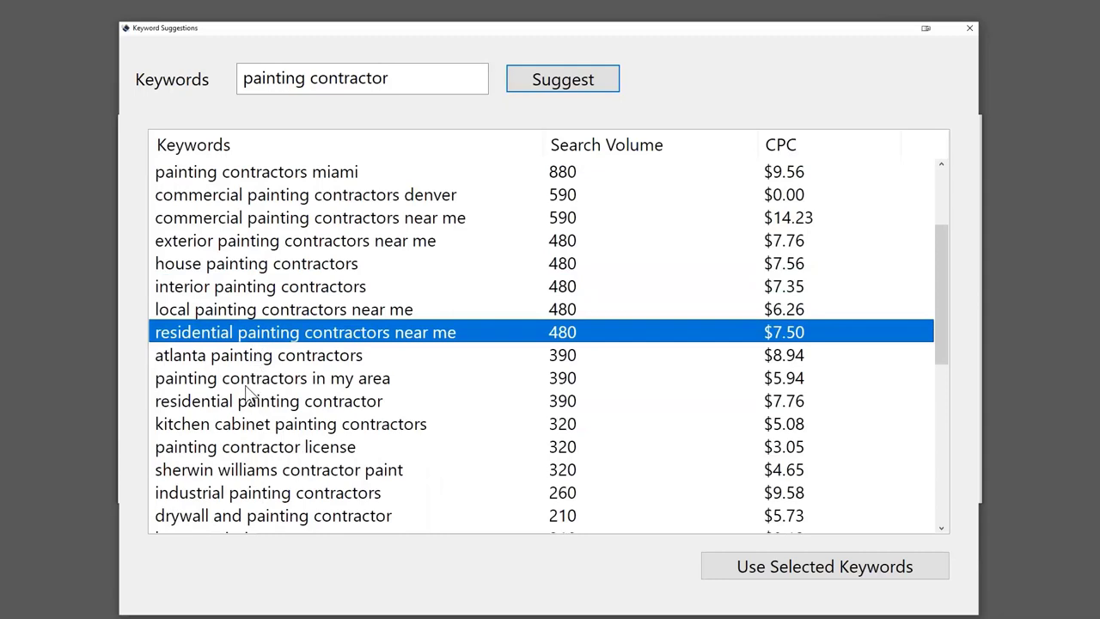
left_click(230, 430)
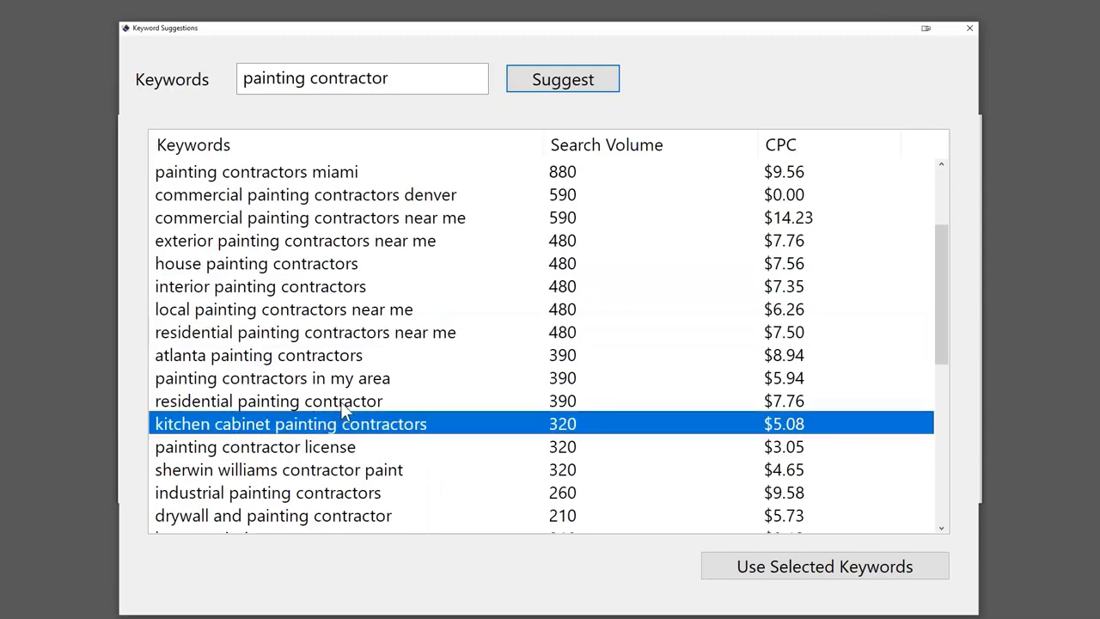
Examine the 320 to 210 volume painting suggestions, highlighting "painting contractor license", "drywall and painting contractor" and "kitchen cabinet painting contractors near me"
scroll(342, 411, "down", 1)
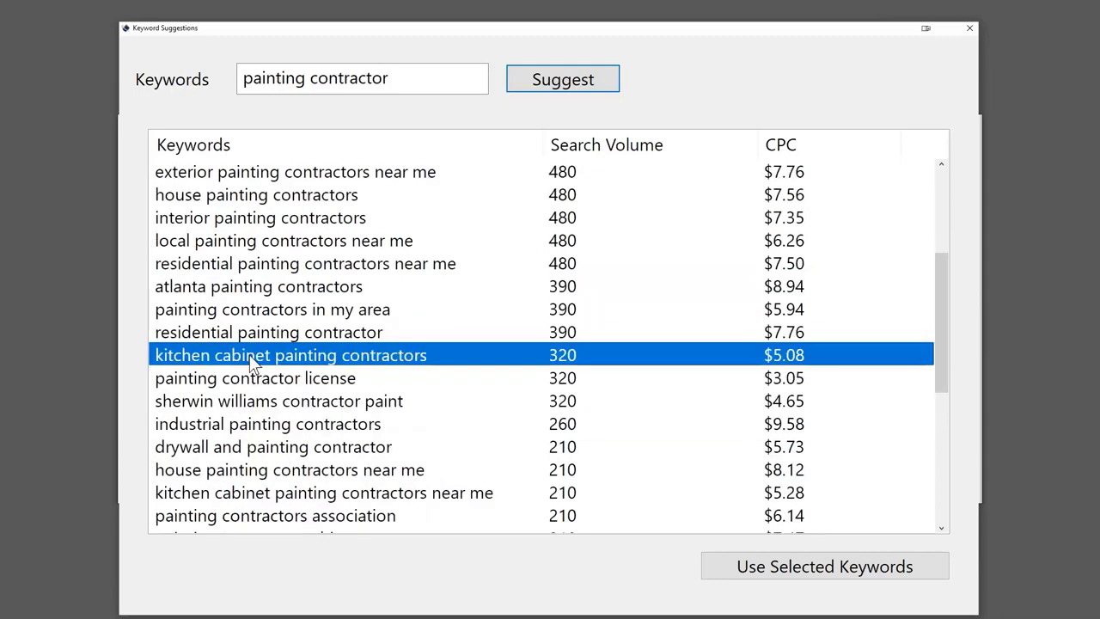
left_click(262, 379)
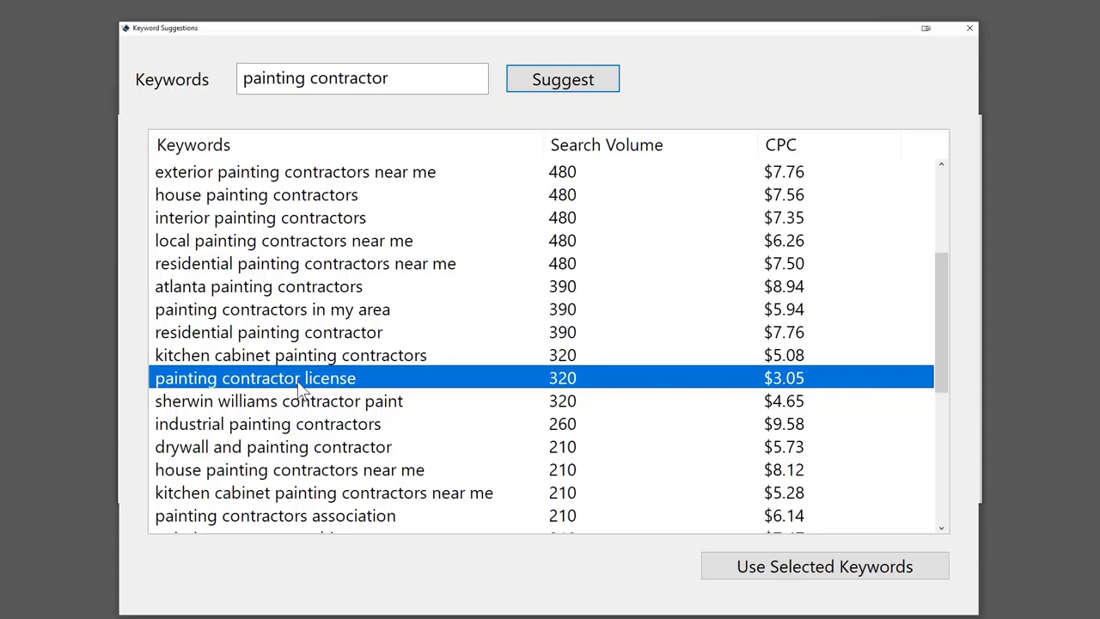
left_click(318, 430)
left_click(318, 446)
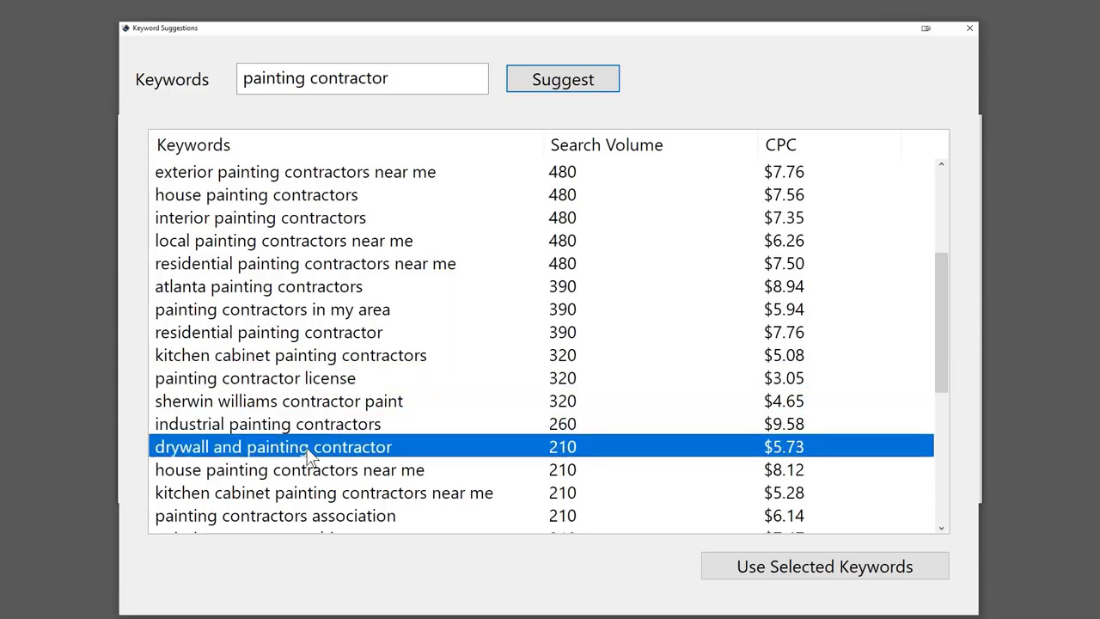
scroll(307, 451, "down", 2)
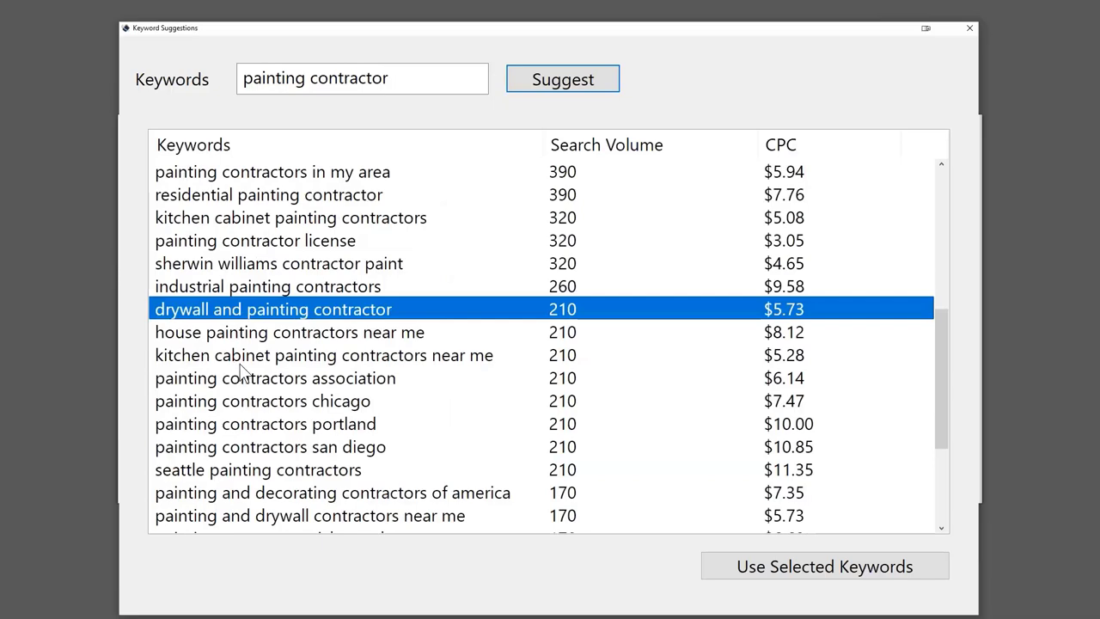
left_click(245, 357)
scroll(248, 364, "down", 1)
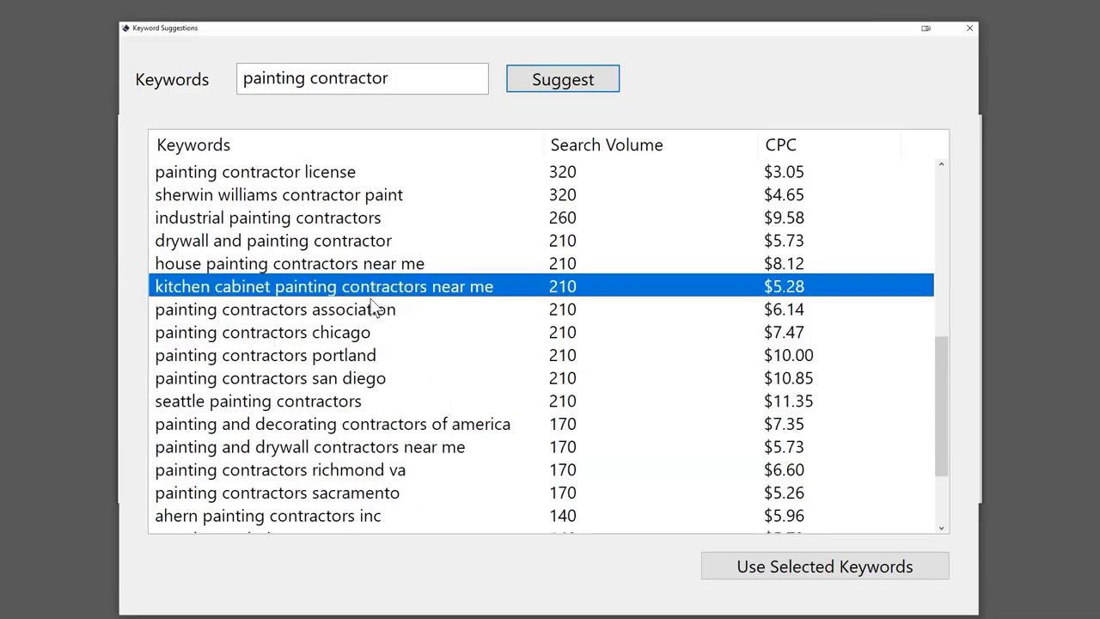
Examine the lowest-volume painting suggestions, highlighting "interior painting contractors near me", "naics code for painting contractors" and "painting contractor salary", and close the suggestions
scroll(372, 310, "down", 2)
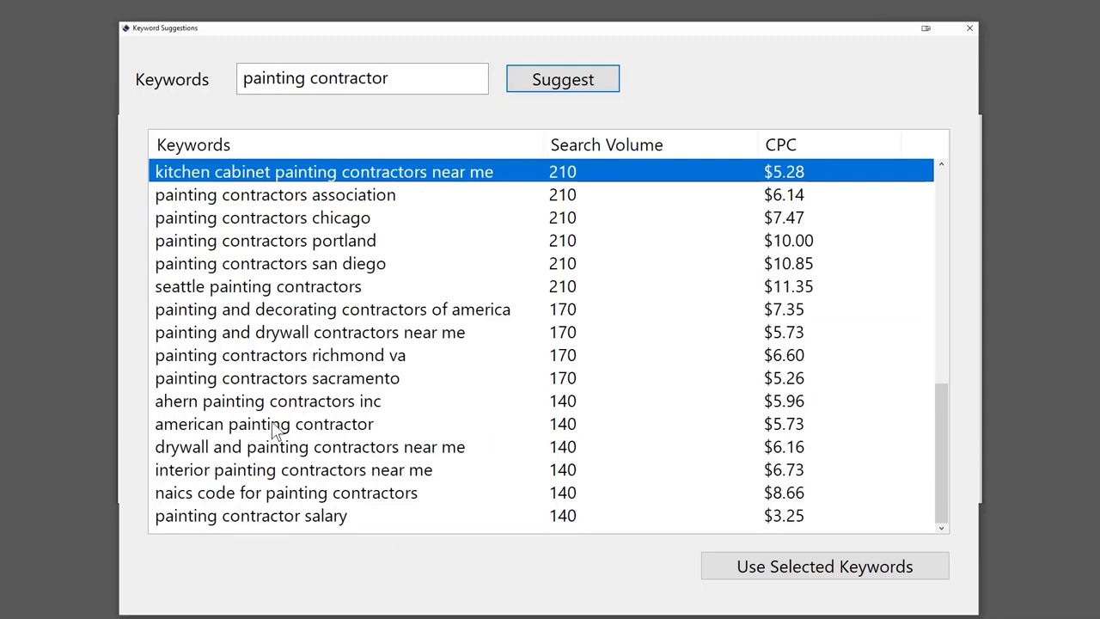
left_click(247, 472)
left_click(236, 501)
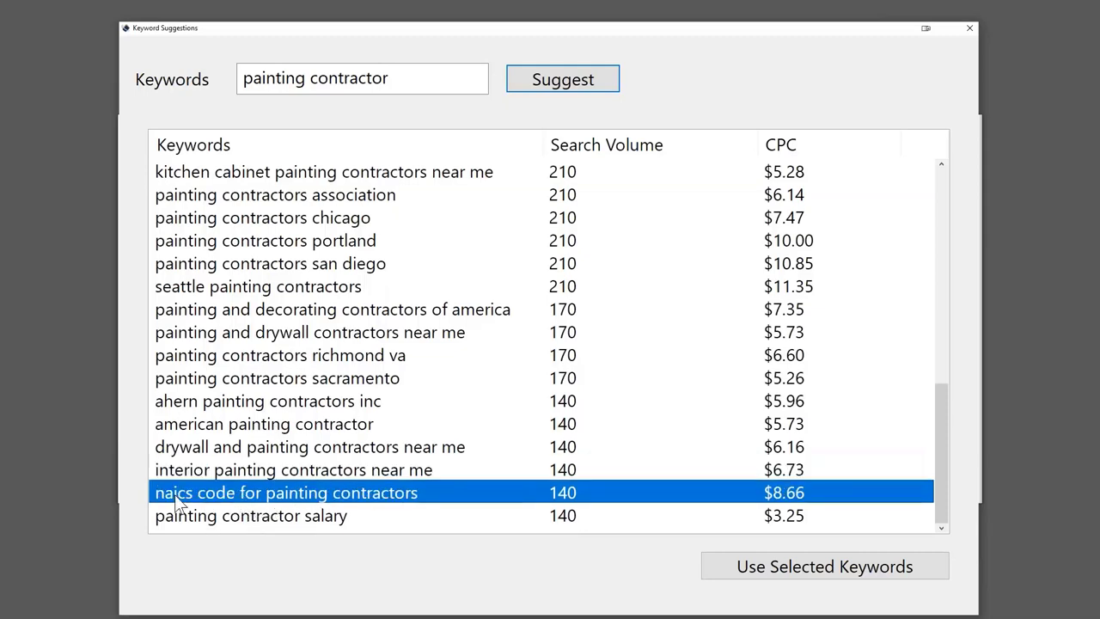
left_click(251, 520)
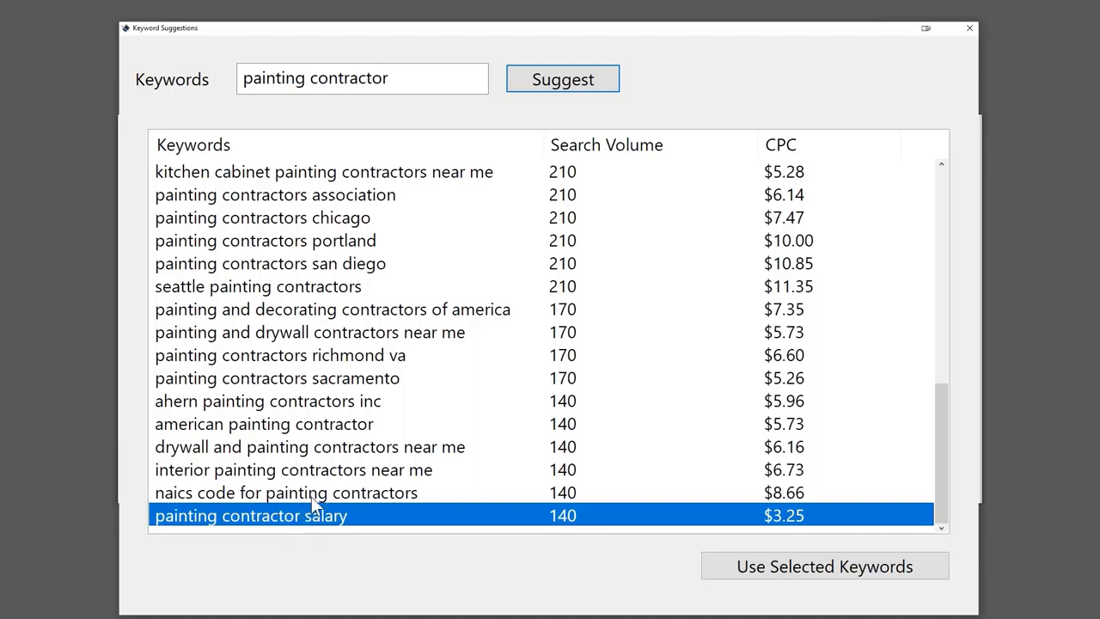
scroll(311, 496, "up", 10)
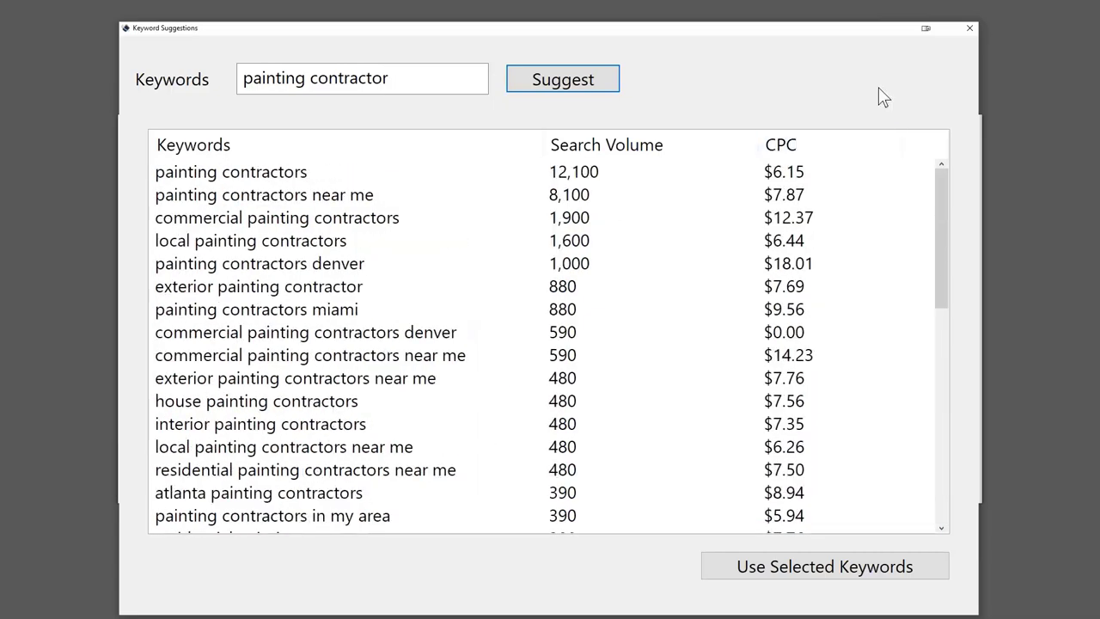
left_click(972, 27)
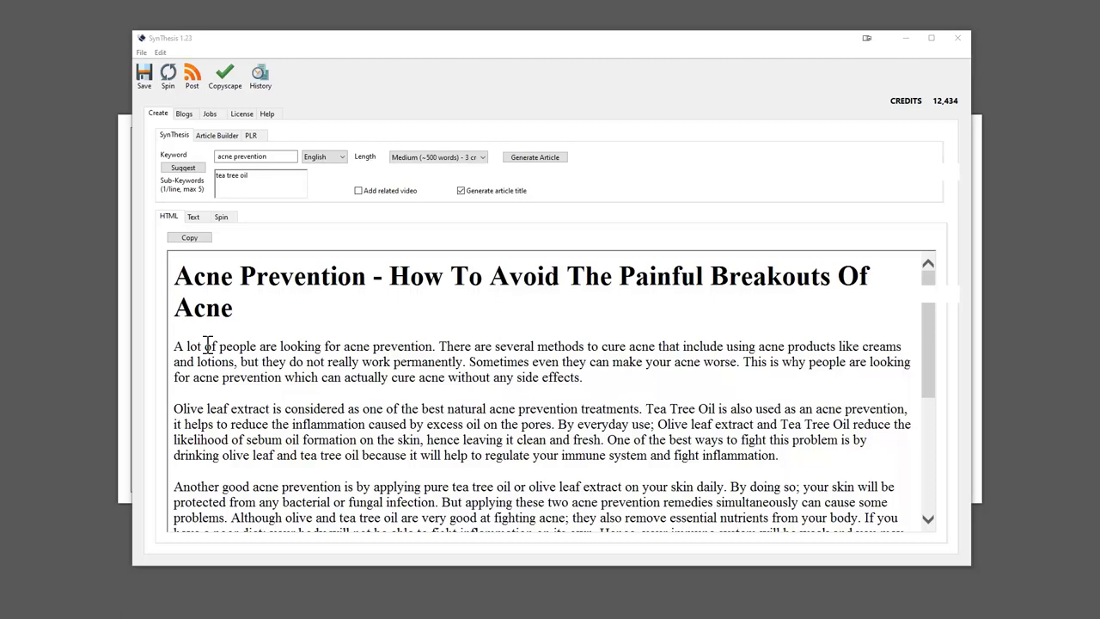
Reopen the keyword suggestion tool and get suggestions for "house buyers"
triple_click(269, 157)
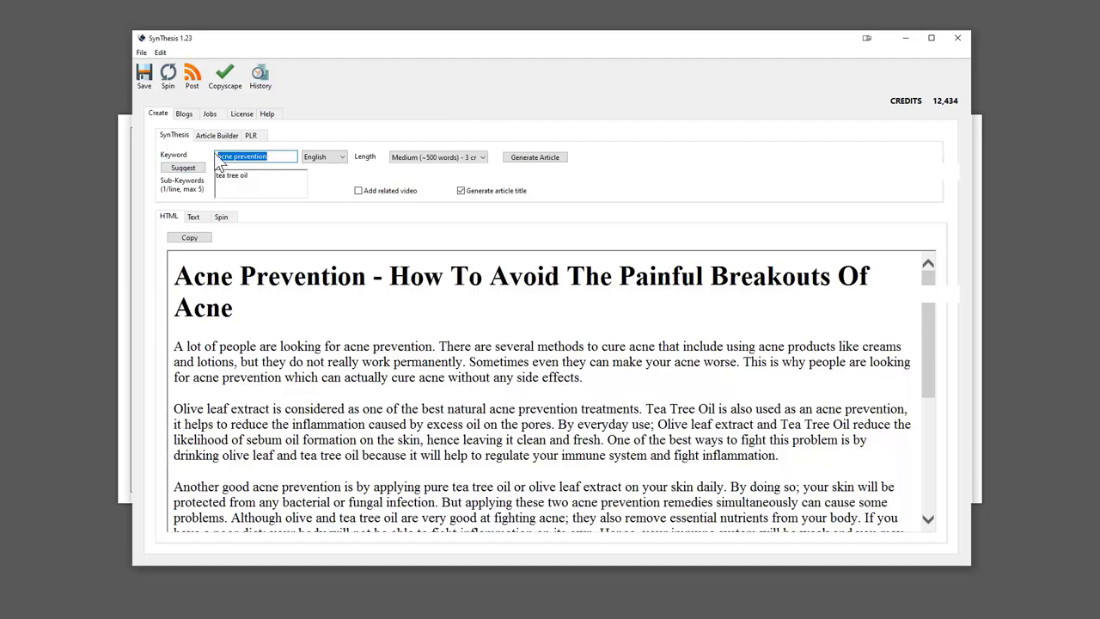
left_click(183, 168)
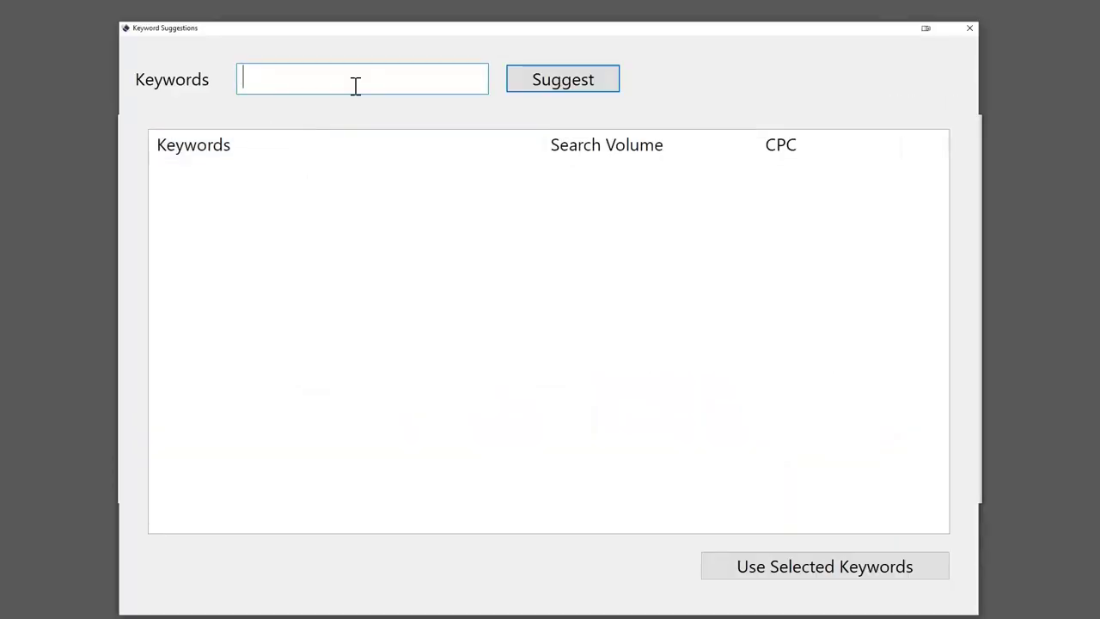
type("house buy")
type("ers")
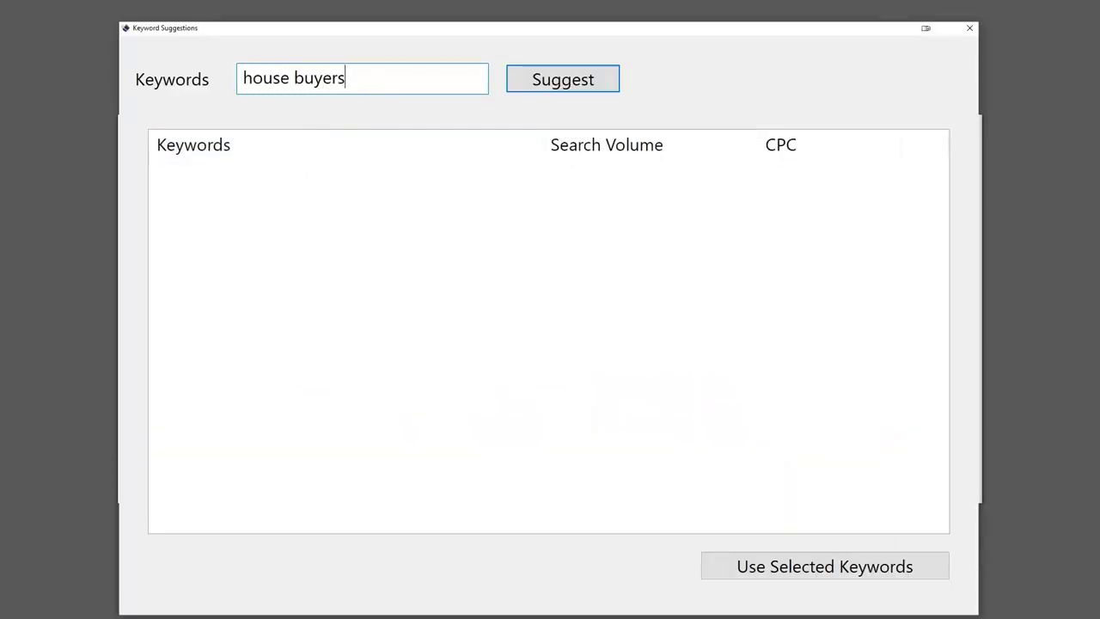
left_click(544, 93)
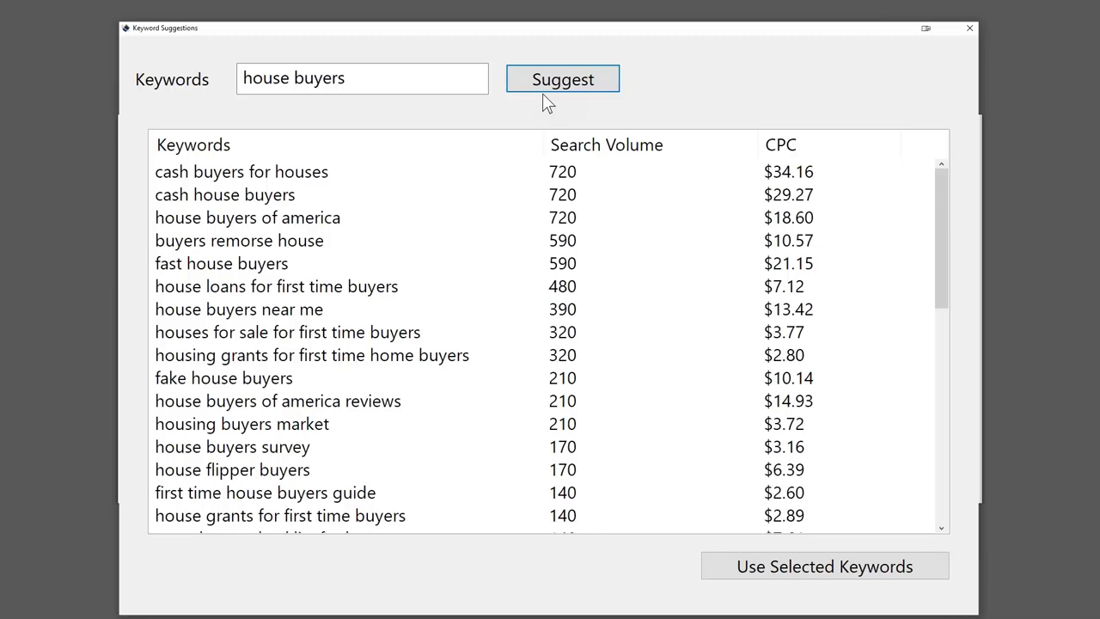
Examine the higher-volume house buyer suggestions, highlighting "cash buyers for houses", "fast house buyers", "housing buyers market" and "open house checklist for buyers"
left_click(233, 174)
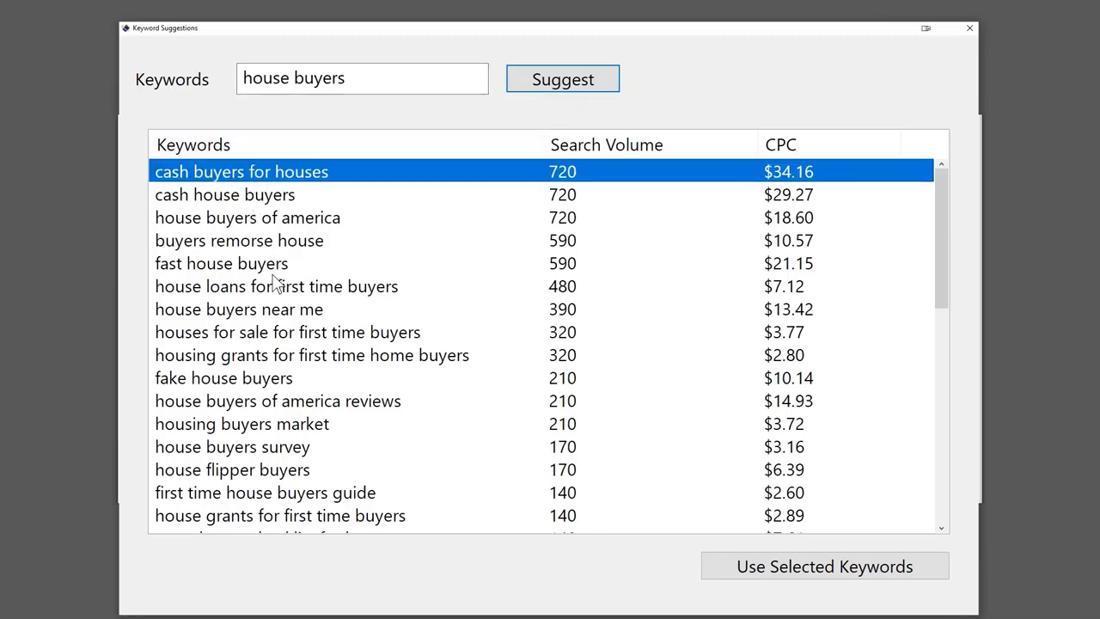
left_click(243, 268)
scroll(288, 318, "down", 2)
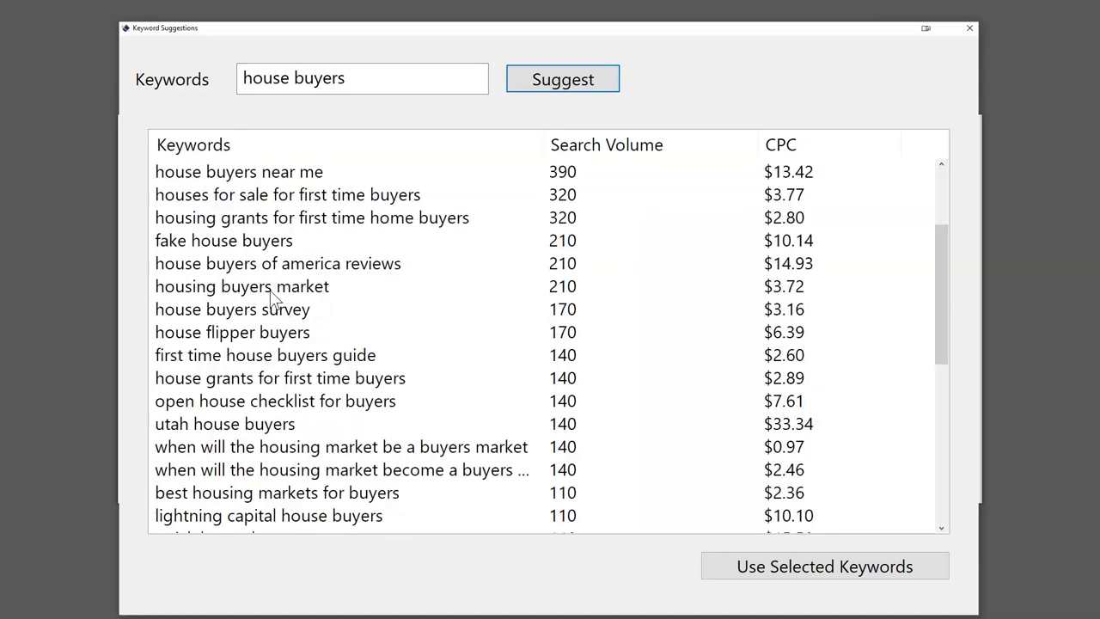
left_click(283, 287)
scroll(301, 320, "down", 1)
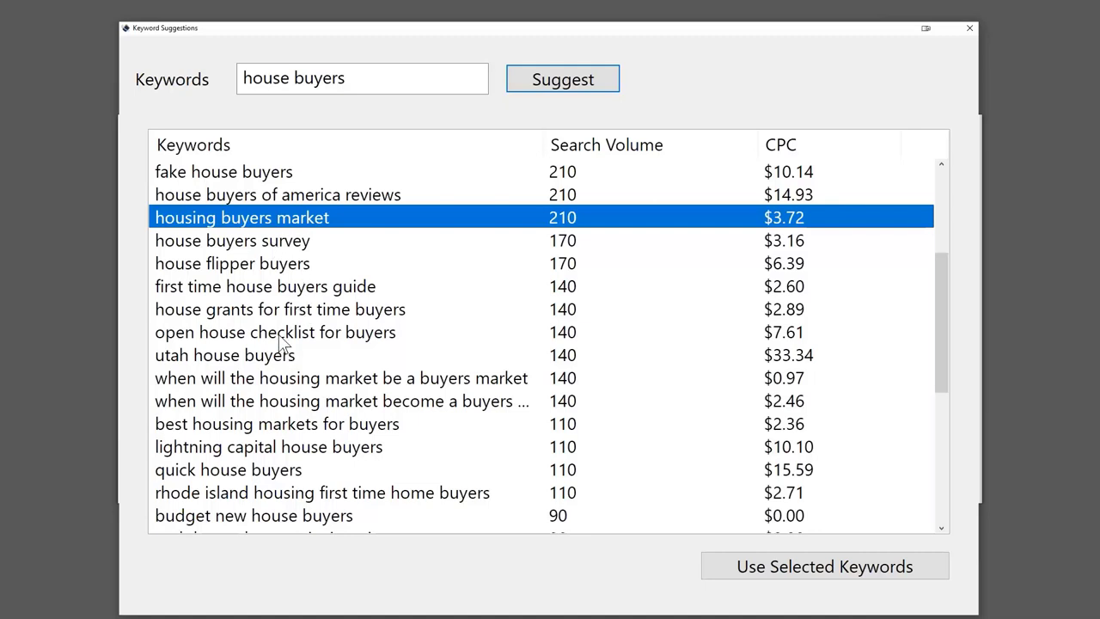
left_click(279, 337)
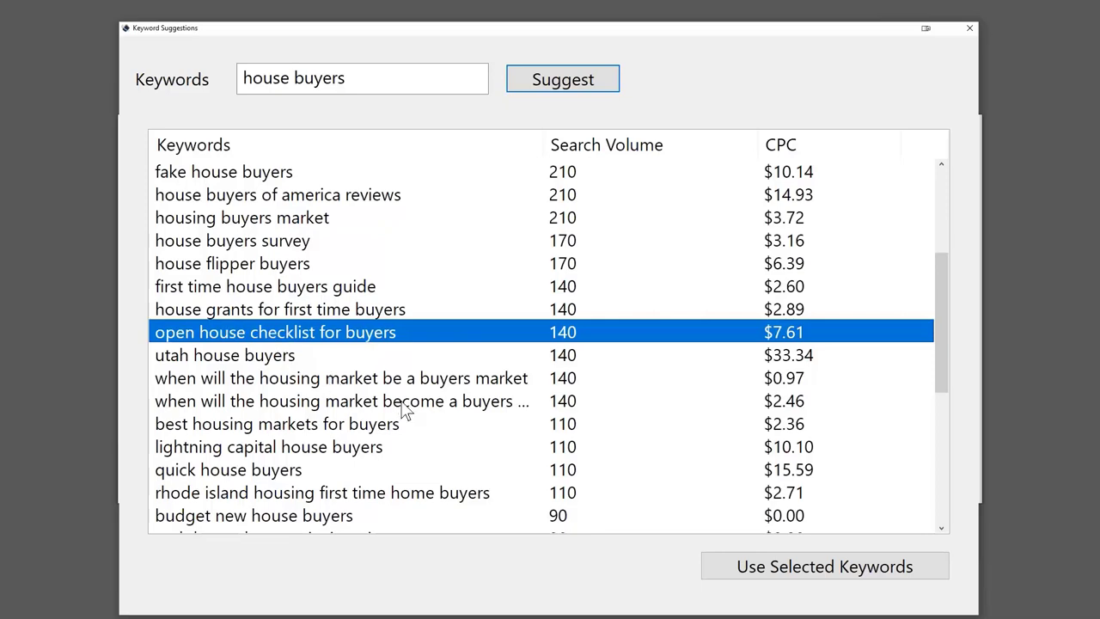
Examine the lower-volume house buyer suggestions, highlighting "budget new house buyers" and the one about a down payment for first time home buyers
scroll(331, 374, "down", 3)
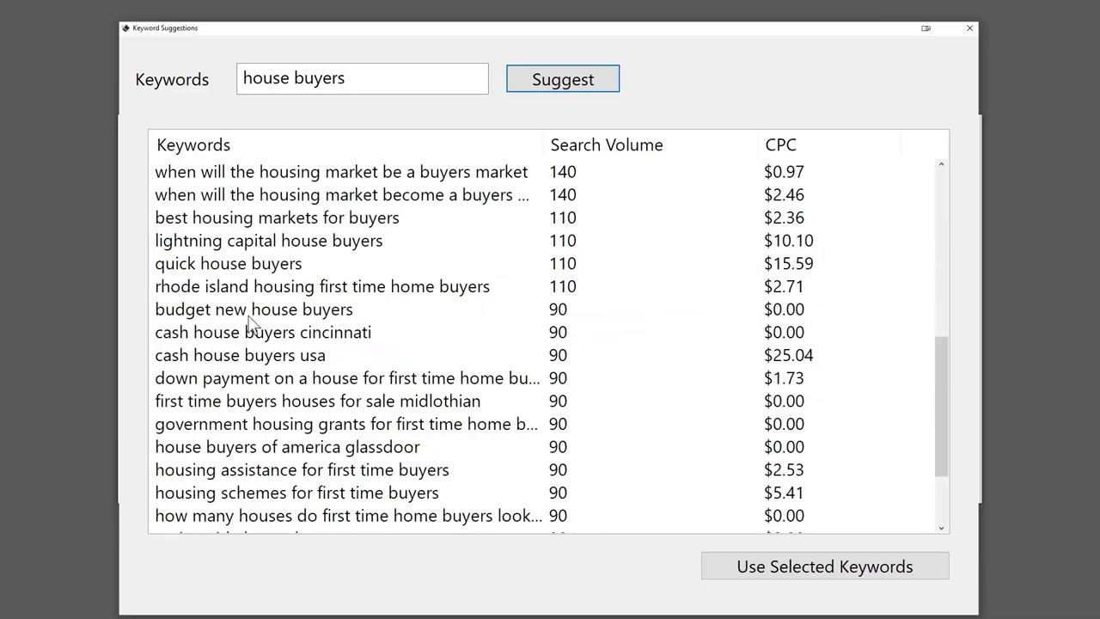
left_click(251, 314)
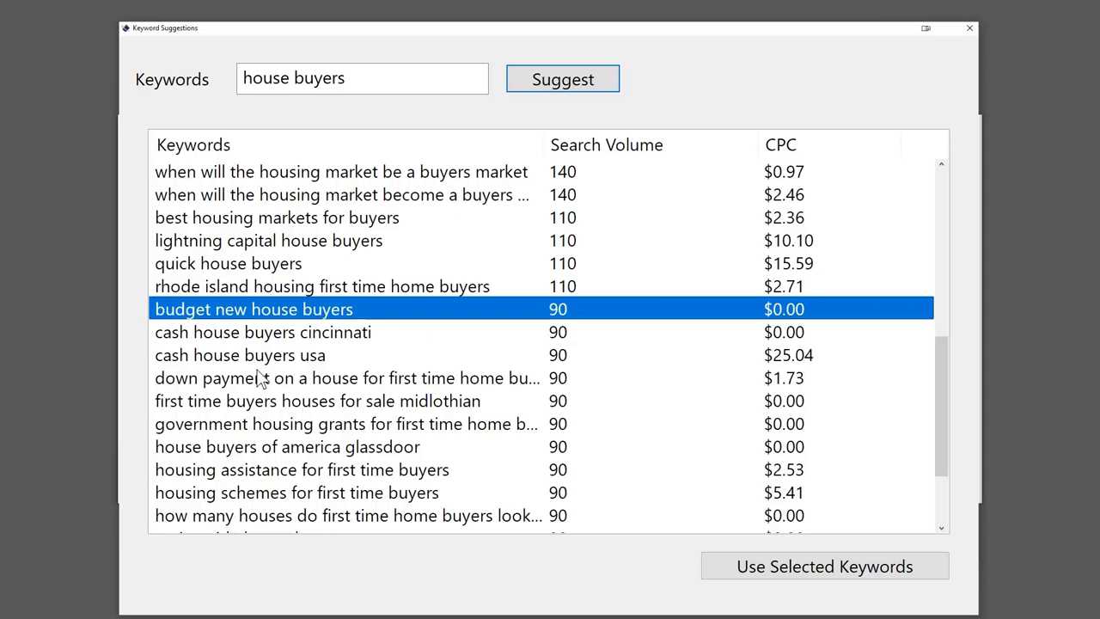
scroll(262, 378, "down", 1)
left_click(255, 315)
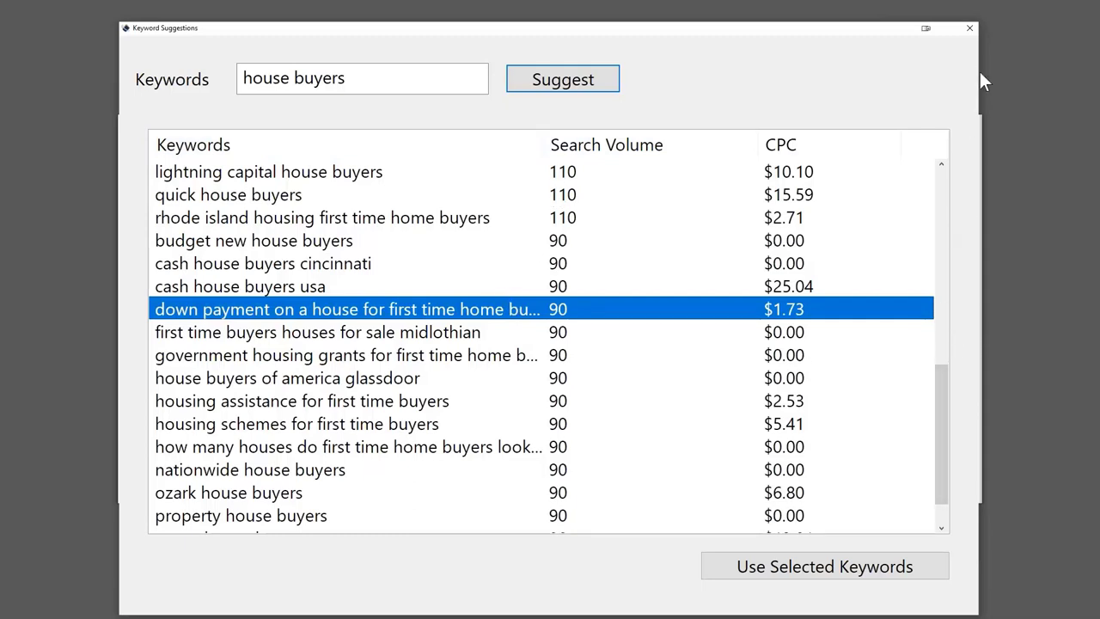
Use the suggestion "how many houses do first time home buyers look at" as the article keyword
left_click_drag(776, 35, 744, 25)
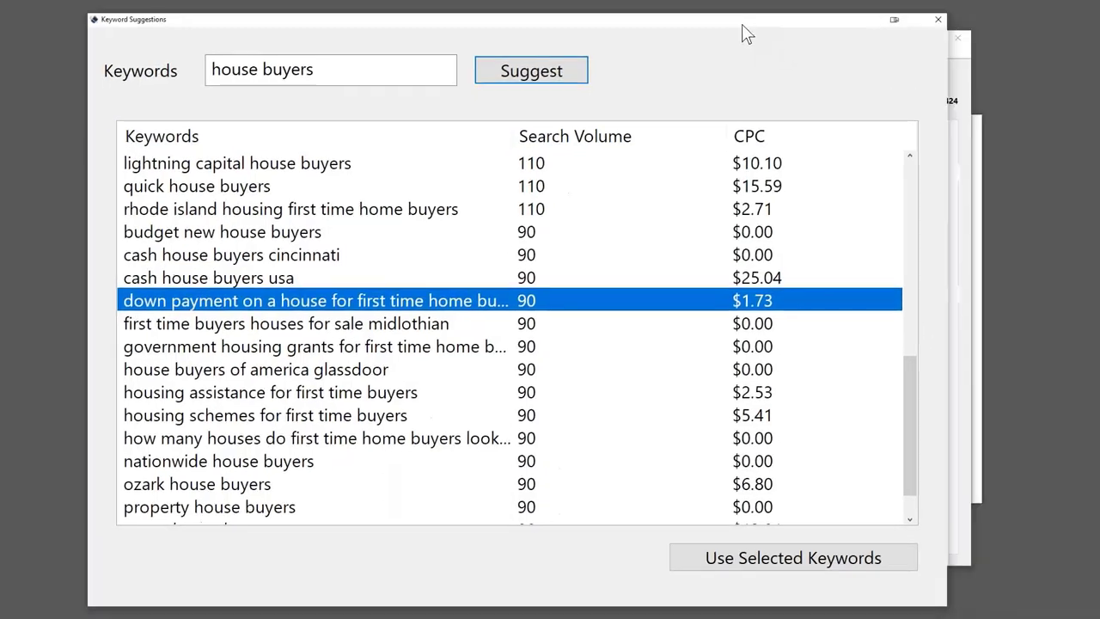
left_click(344, 445)
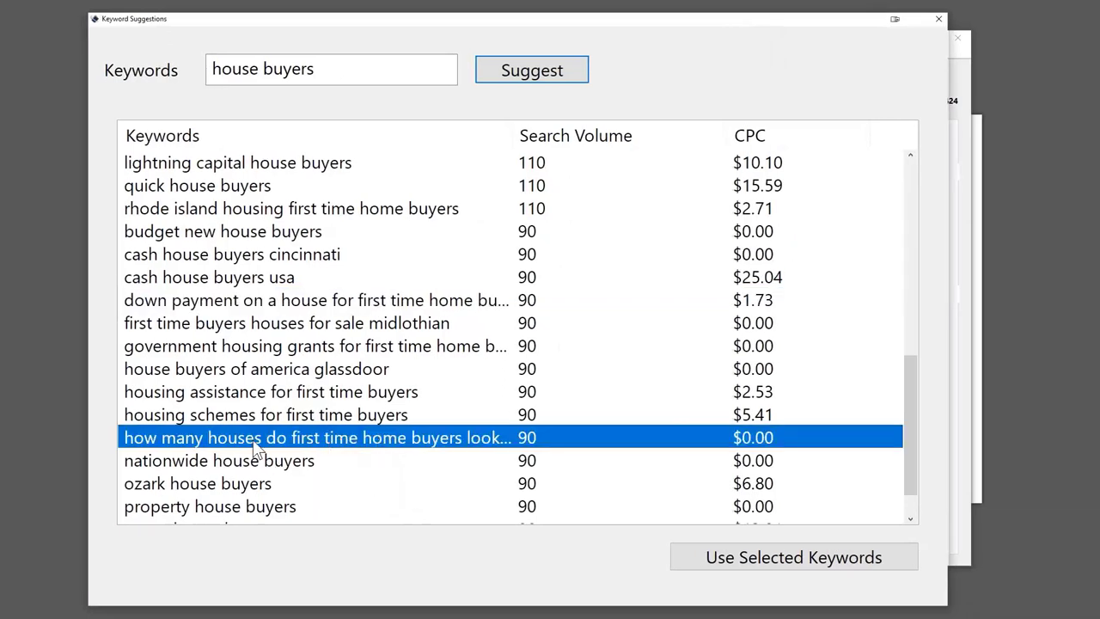
left_click(753, 560)
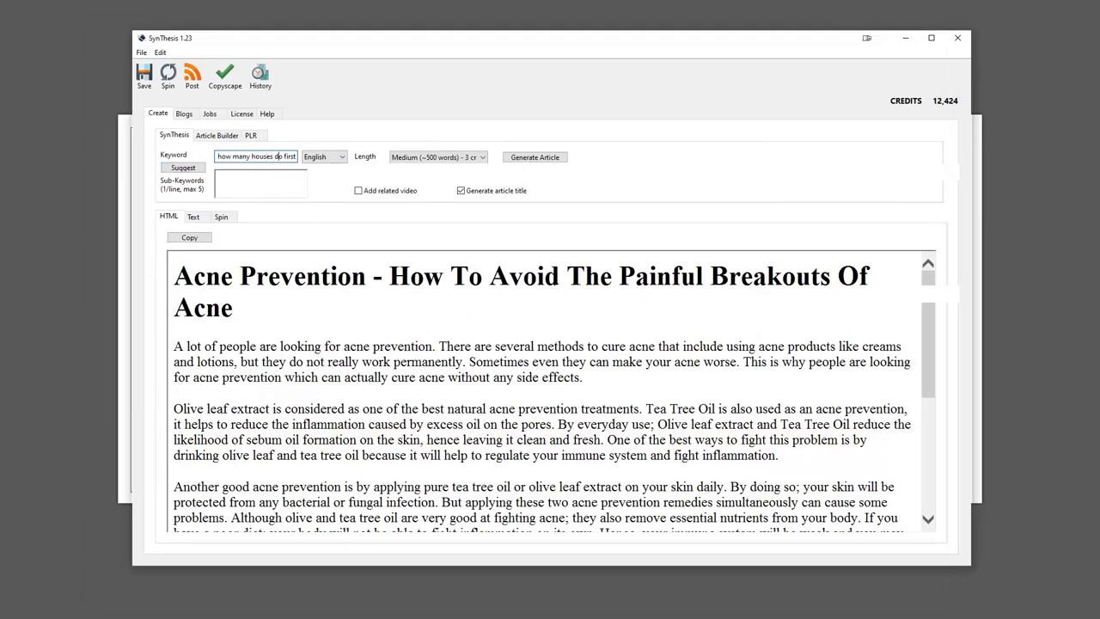
Read through the full length of the article keyword phrase, from its beginning to its end
key("Right")
key("Right")
key("Right")
key("Right")
key("Right")
key("Right")
key("Right")
key("Right")
key("Right")
key("Right")
key("Right")
key("Right")
key("Right")
key("Right")
key("Right")
key("Right")
key("Right")
key("Right")
key("Right")
key("Right")
key("Right")
key("Right")
key("Right")
key("Right")
key("Right")
key("Right")
key("Left")
key("Left")
key("Left")
key("Left")
key("Left")
key("Left")
key("Left")
key("Left")
key("Left")
key("Left")
key("Left")
key("Left")
key("Left")
key("Left")
key("Left")
key("Left")
key("Left")
key("Left")
key("Left")
key("Left")
key("Right")
key("Right")
key("Right")
key("Right")
key("Right")
key("Right")
key("Right")
key("Right")
key("Right")
key("Right")
key("Right")
key("Right")
key("Right")
key("Right")
key("Right")
key("Right")
key("Right")
key("Right")
key("Right")
key("Right")
key("Left")
key("Left")
key("Left")
key("Left")
key("Left")
key("Left")
key("Left")
key("Left")
key("Left")
key("Left")
key("Left")
key("Left")
key("Left")
key("Left")
key("Left")
key("Left")
key("Left")
key("Left")
key("Left")
key("Left")
key("Right")
key("Right")
key("Right")
key("Right")
key("Right")
key("Right")
key("Right")
key("Right")
key("Right")
key("Right")
key("Right")
key("Right")
key("Right")
key("Right")
key("Right")
key("Right")
key("Right")
key("Right")
key("Right")
key("Right")
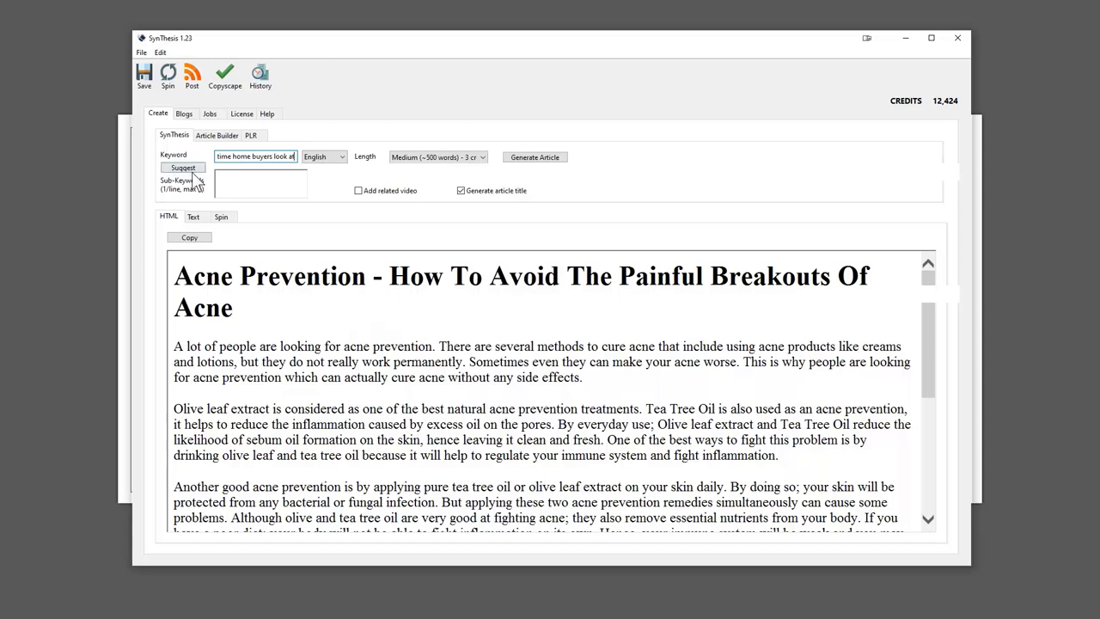
Reopen the keyword suggestion tool and get suggestions for "selling a house"
left_click(182, 170)
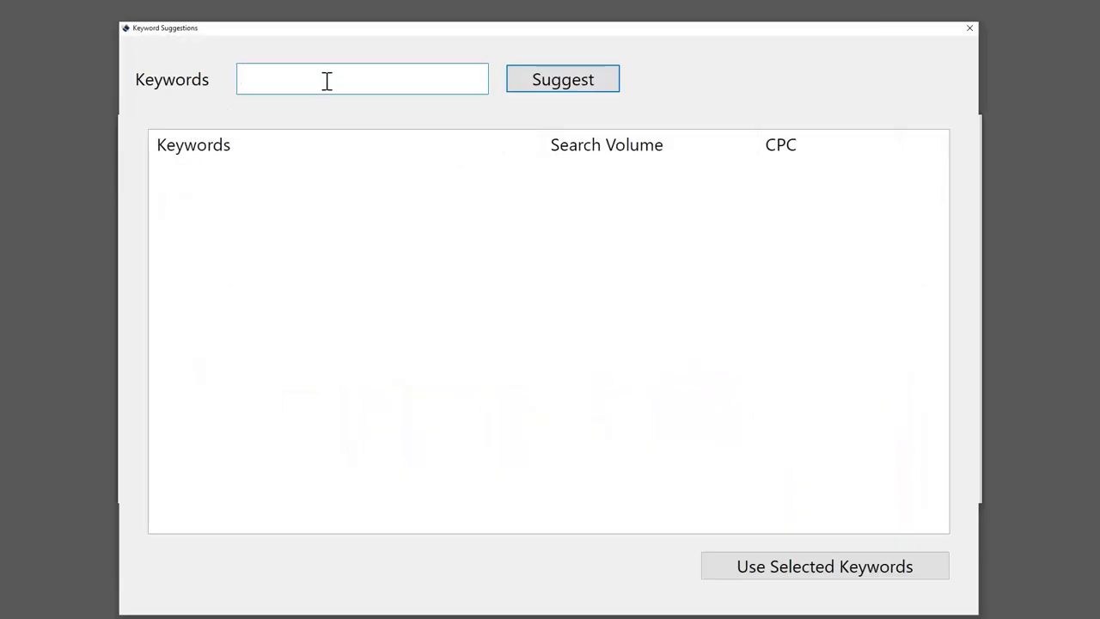
type("selling a house")
left_click(536, 88)
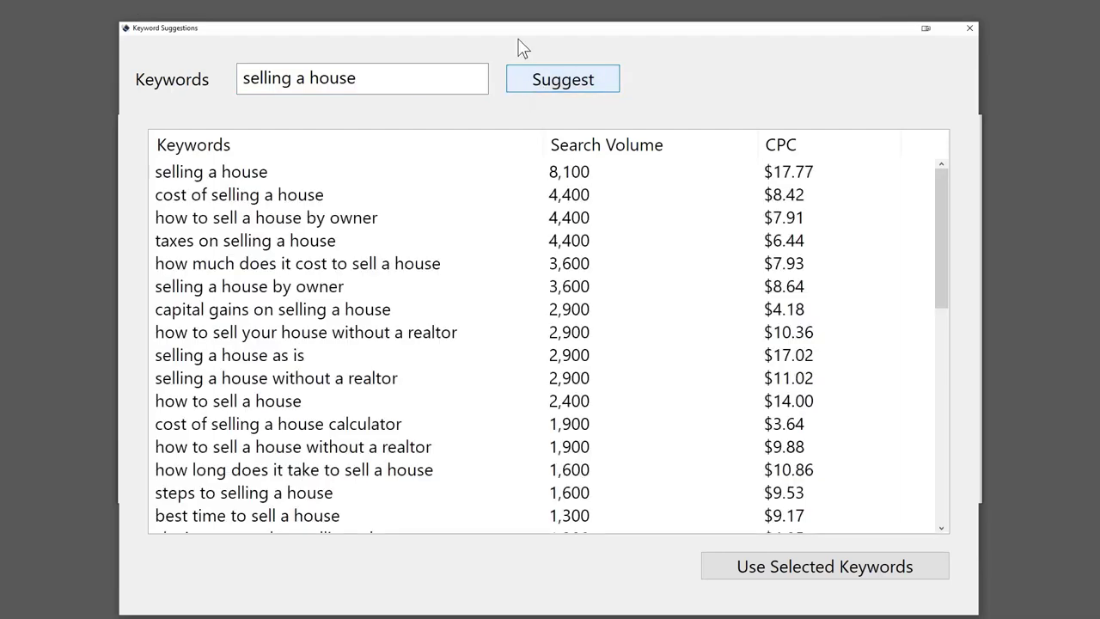
Examine the highest-volume house selling suggestions, highlighting "capital gains on selling a house", "how to sell your house without a realtor" and "selling a house as is"
scroll(308, 228, "down", 2)
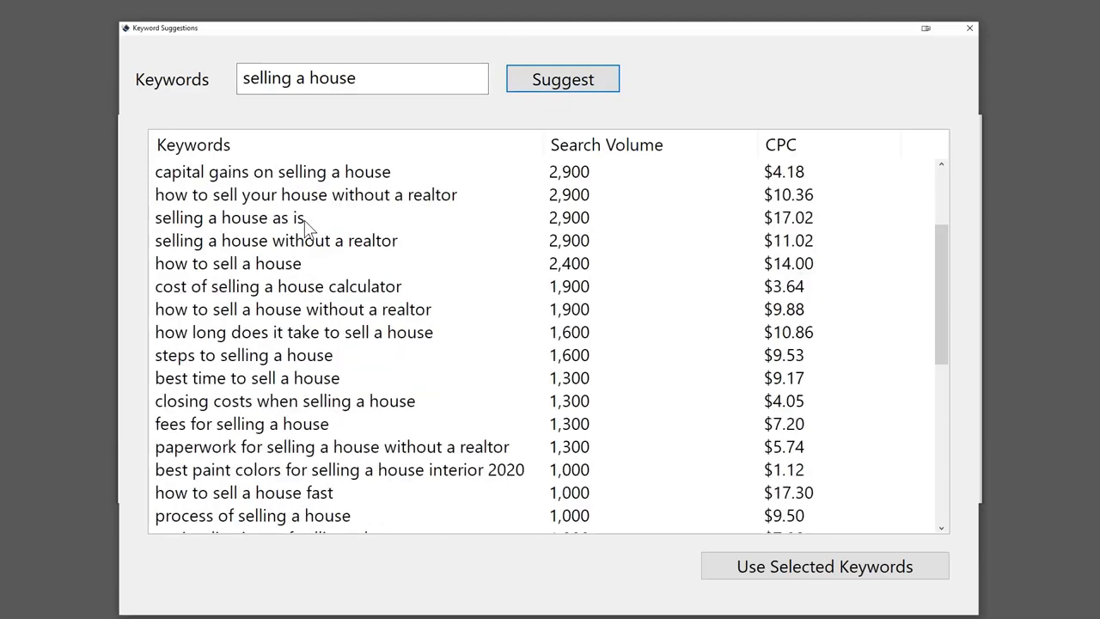
scroll(307, 226, "up", 2)
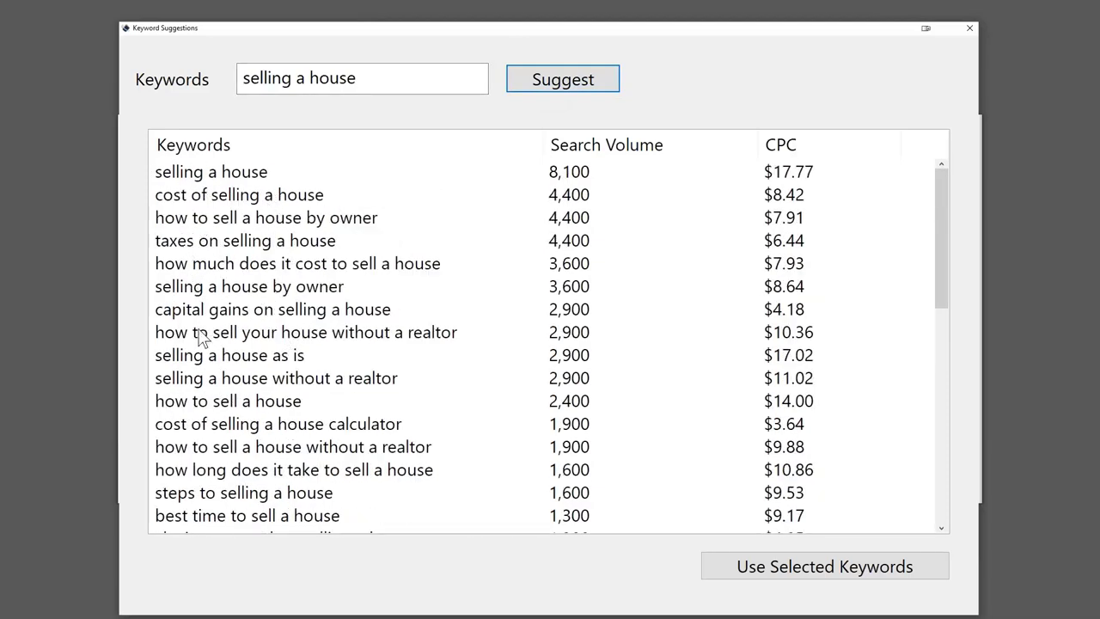
left_click(281, 314)
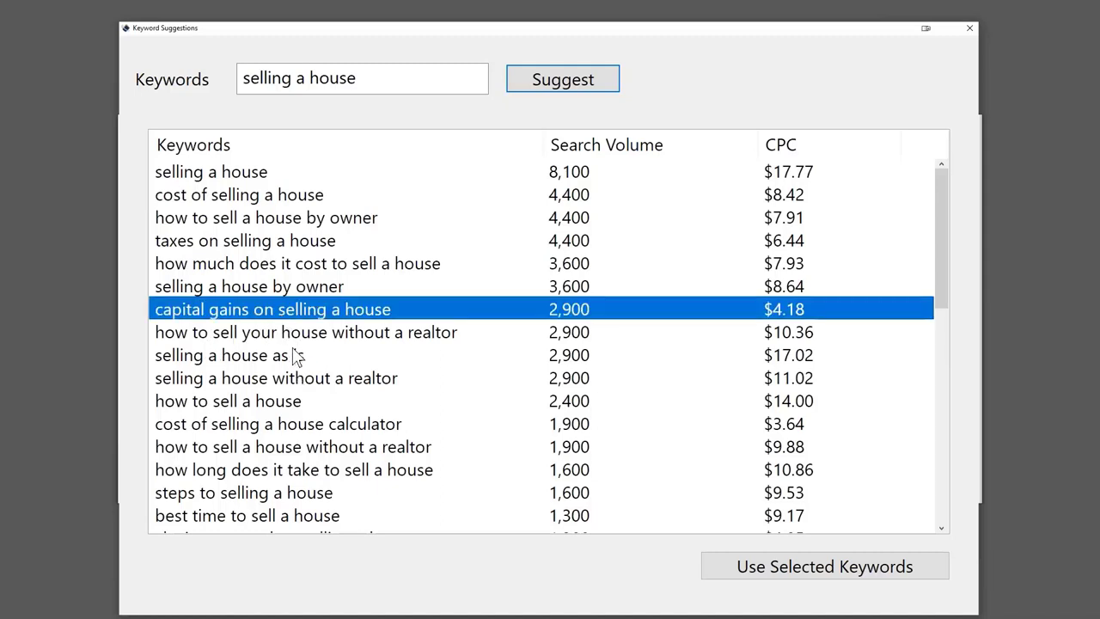
left_click(295, 337)
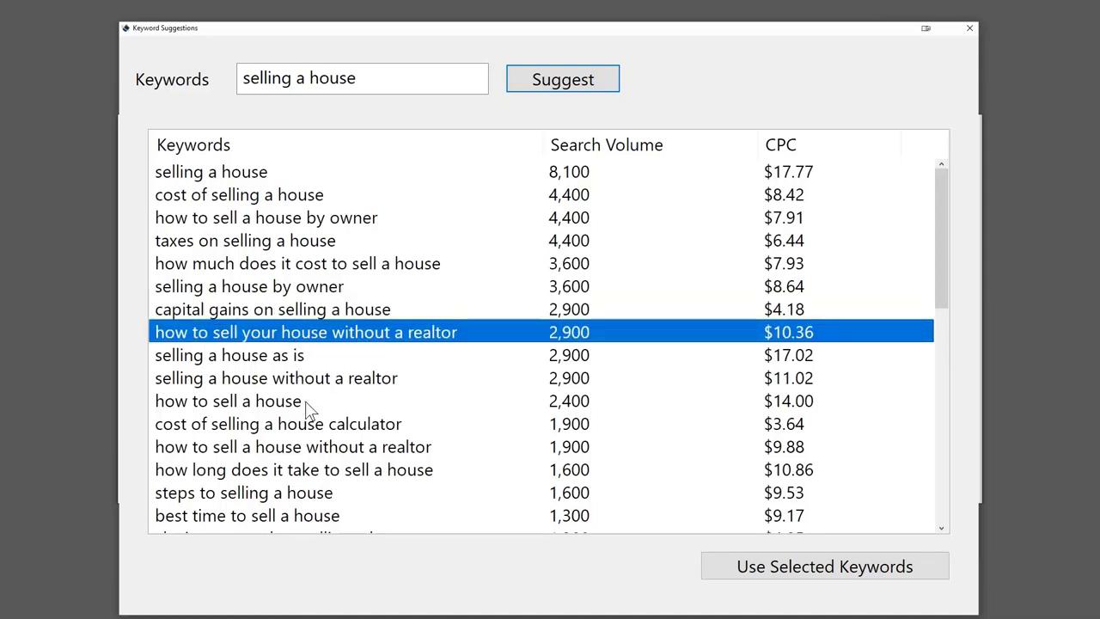
left_click(278, 361)
Examine the mid-volume house selling suggestions, highlighting "how long does it take to sell a house", "how to sell a house fast" and "tax implications of selling a house"
scroll(278, 362, "down", 1)
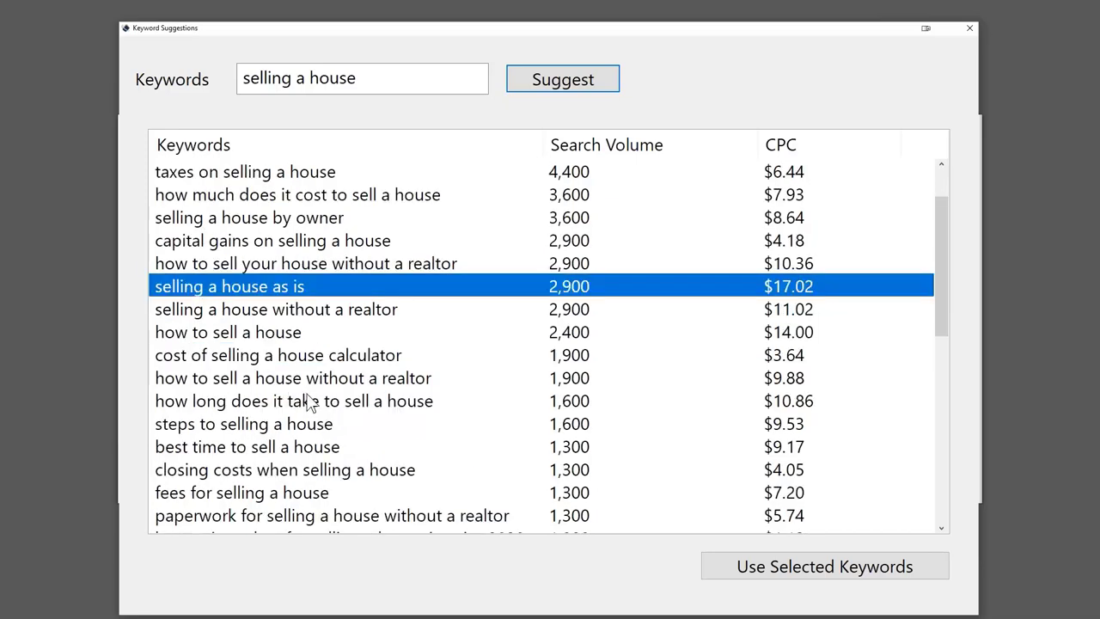
scroll(289, 314, "down", 1)
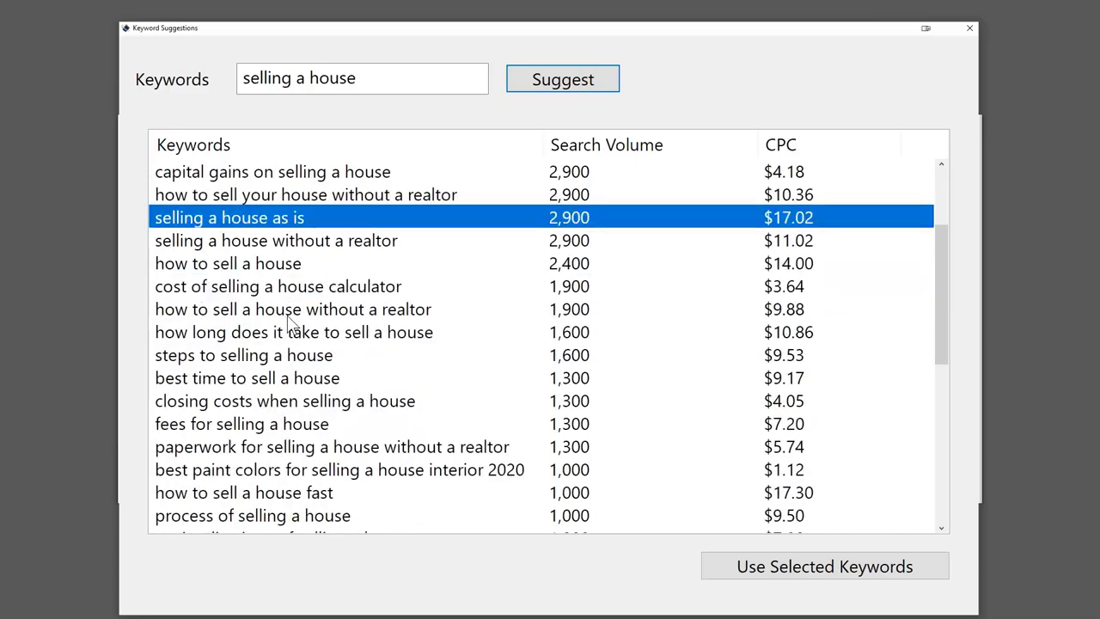
left_click(278, 337)
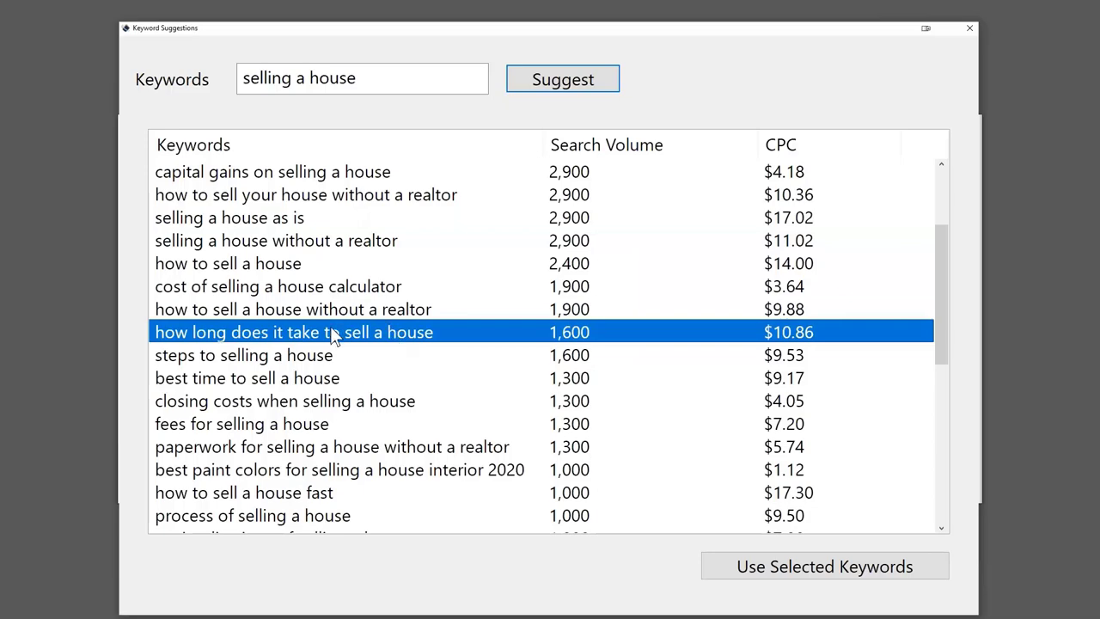
scroll(314, 335, "down", 1)
scroll(288, 378, "down", 1)
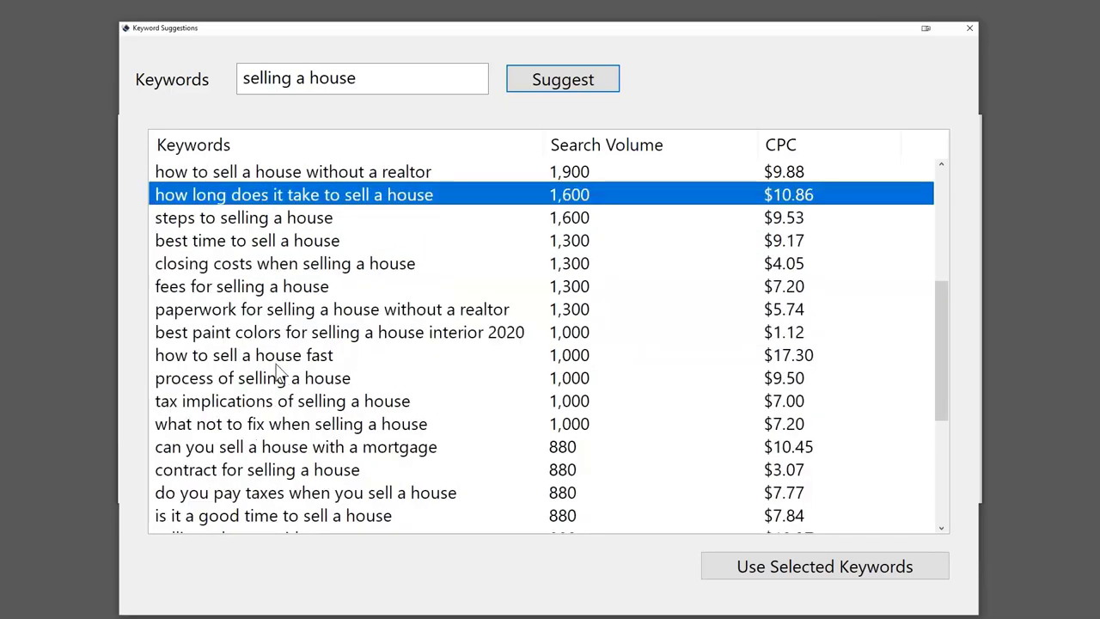
left_click(280, 361)
left_click(303, 403)
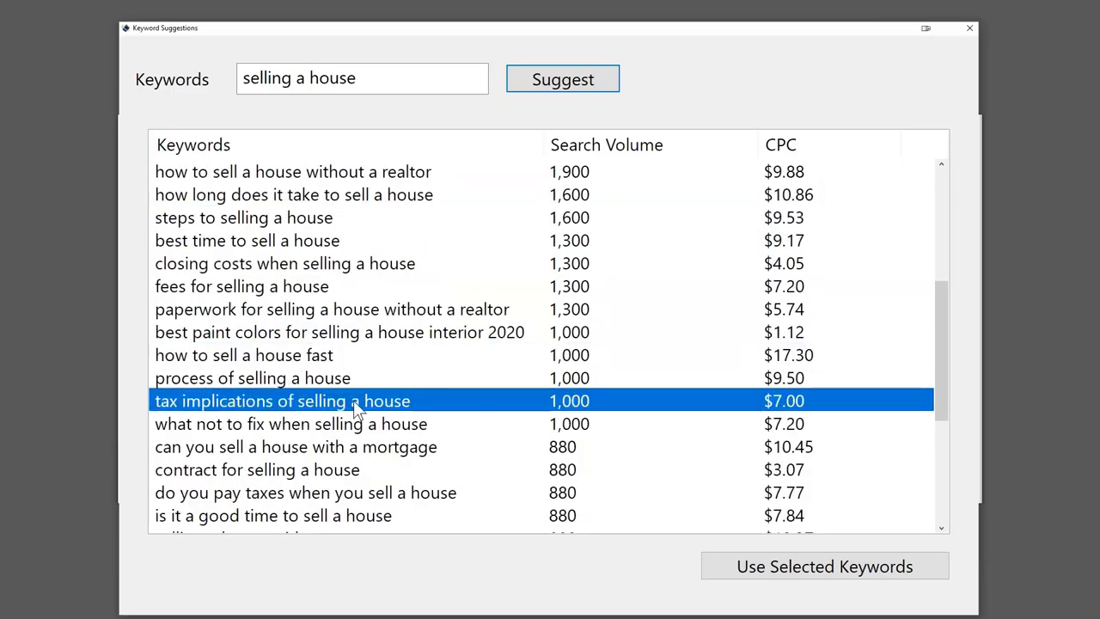
Review the remaining suggestions, highlighting "what not to fix when selling a house" and "can you sell a house with a mortgage", and close the keyword suggestion tool
scroll(353, 400, "down", 1)
left_click(290, 362)
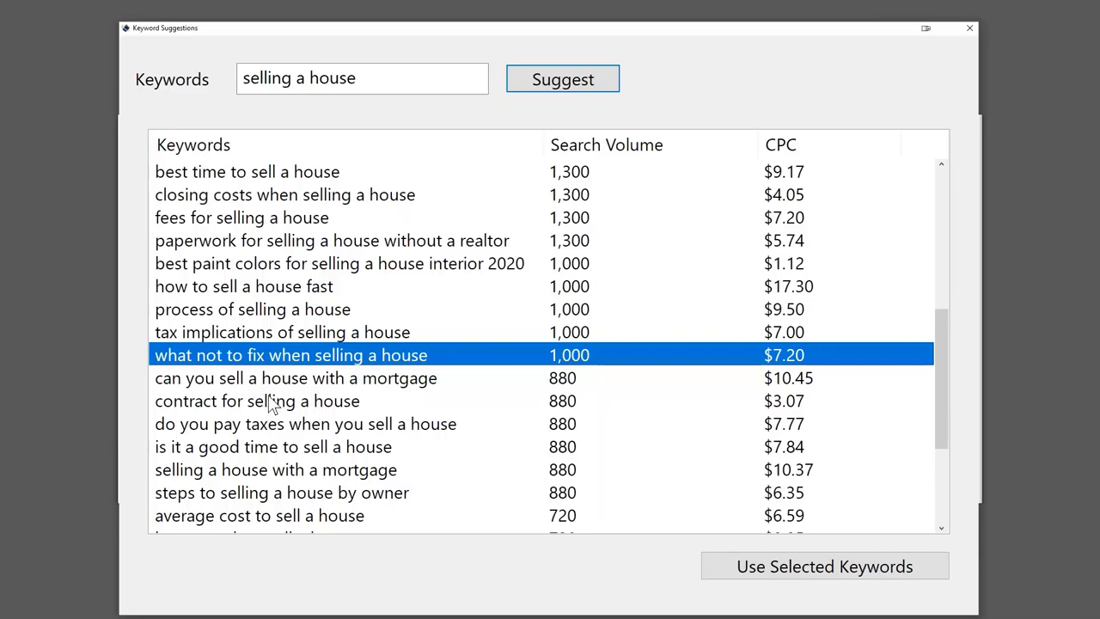
scroll(271, 398, "down", 1)
left_click(284, 315)
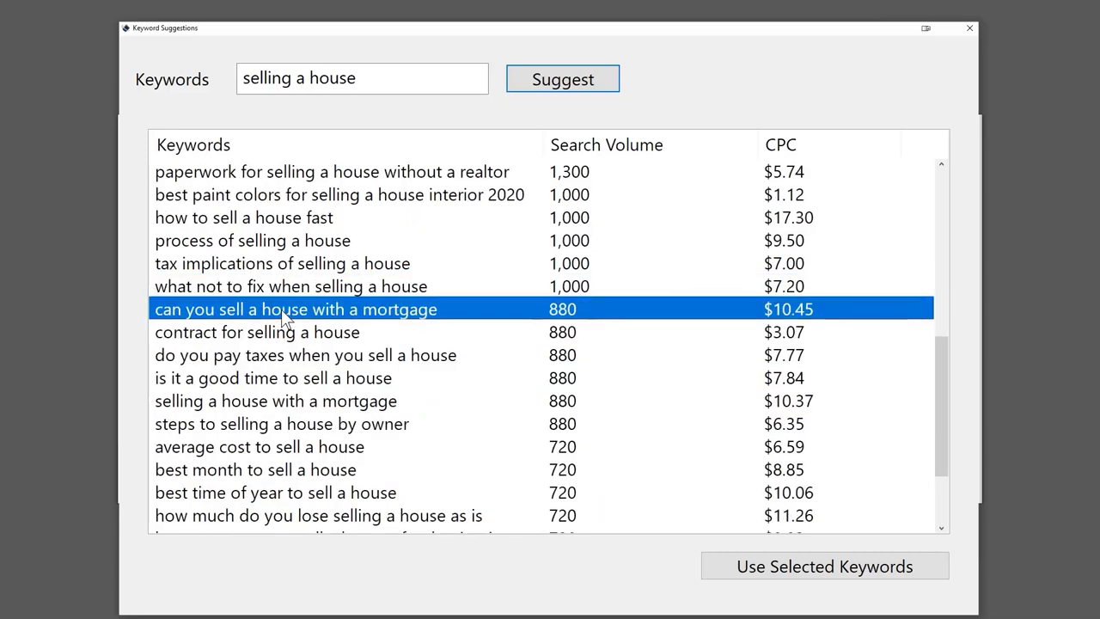
scroll(283, 315, "down", 1)
scroll(280, 309, "down", 1)
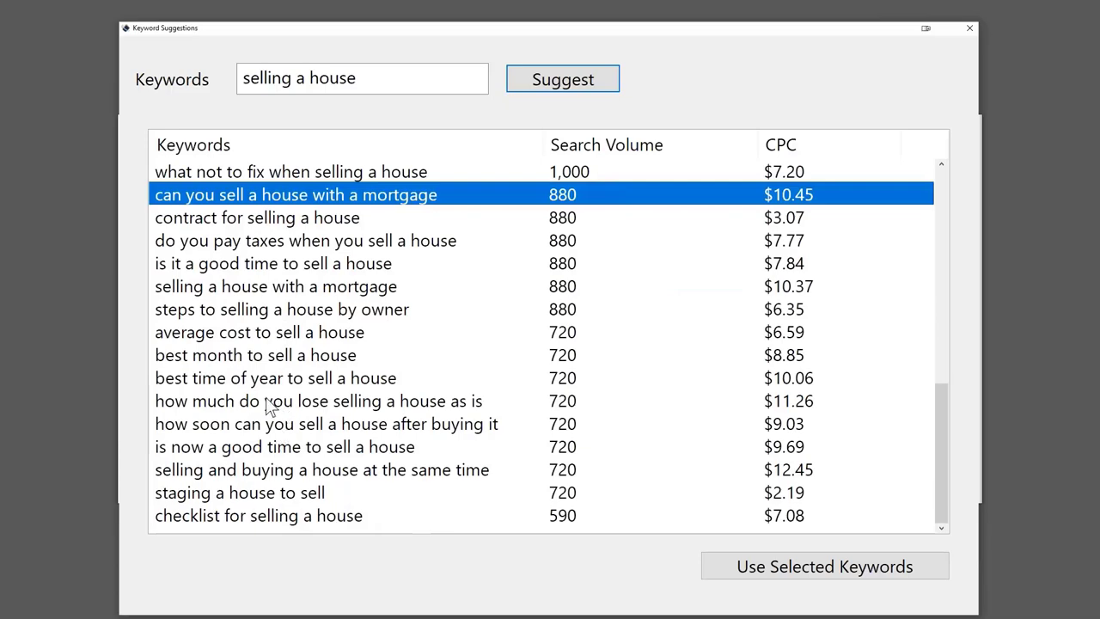
scroll(269, 404, "up", 6)
scroll(269, 404, "up", 2)
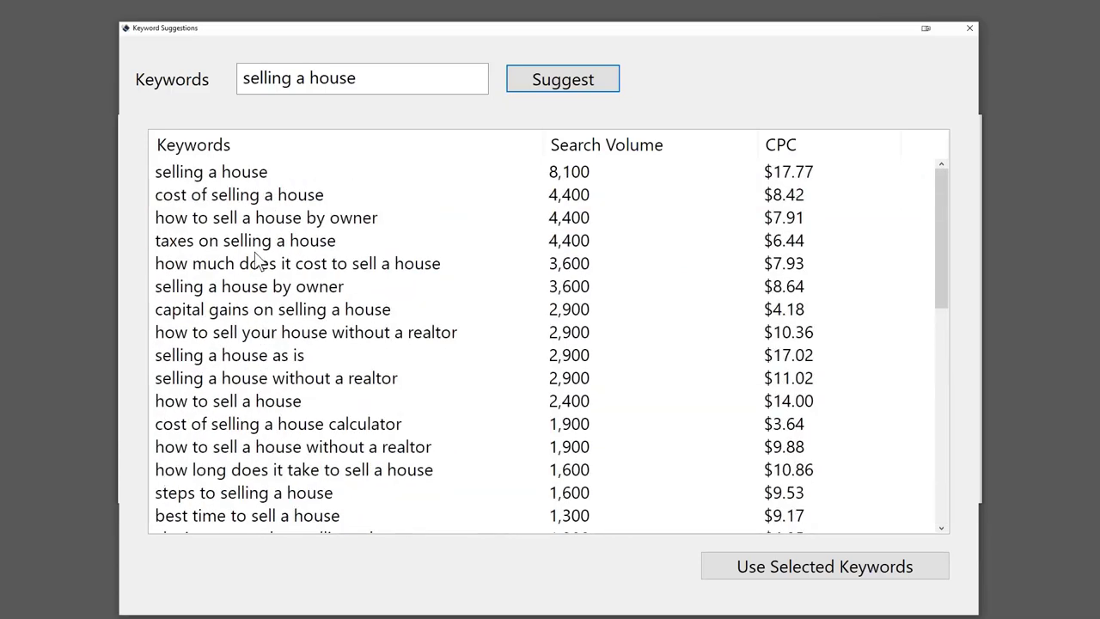
left_click(971, 29)
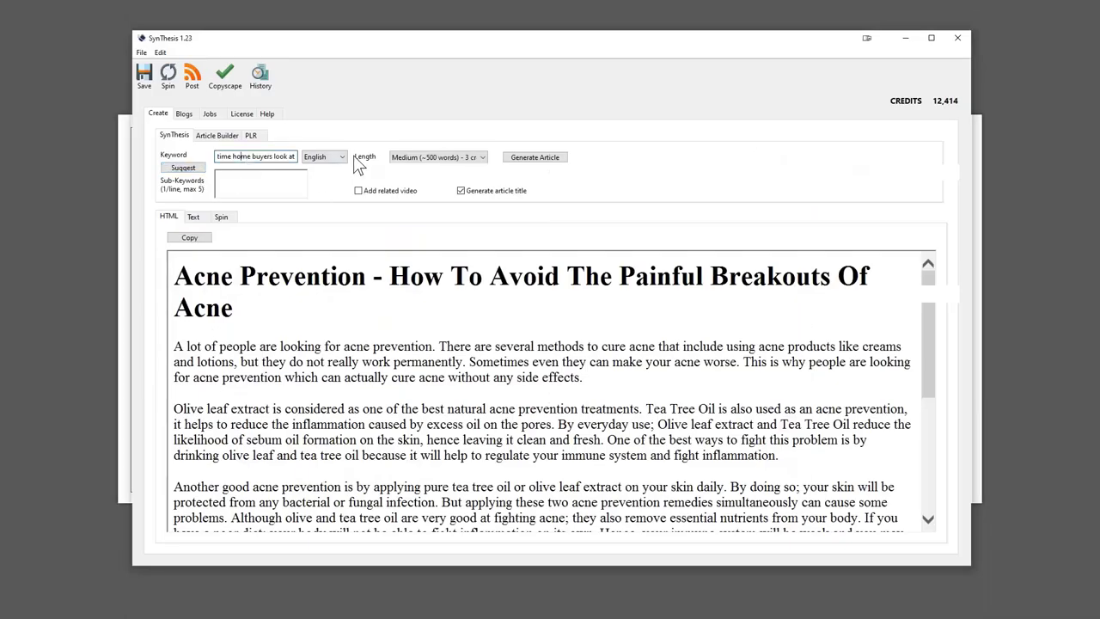
Replace the article keyword with "first time house buyers"
key("Left")
key("Left")
key("Left")
key("Left")
key("Left")
key("Left")
key("Left")
key("Left")
key("Left")
key("Left")
key("Left")
key("Left")
key("Left")
key("Left")
key("Left")
key("Left")
key("Left")
key("Left")
key("Left")
key("Left")
key("ctrl+a")
key("BackSpace")
type("first tie")
key("BackSpace")
type("me house buyers")
Add the sub-keyword "average purchase time" and try to generate the article
left_click(258, 182)
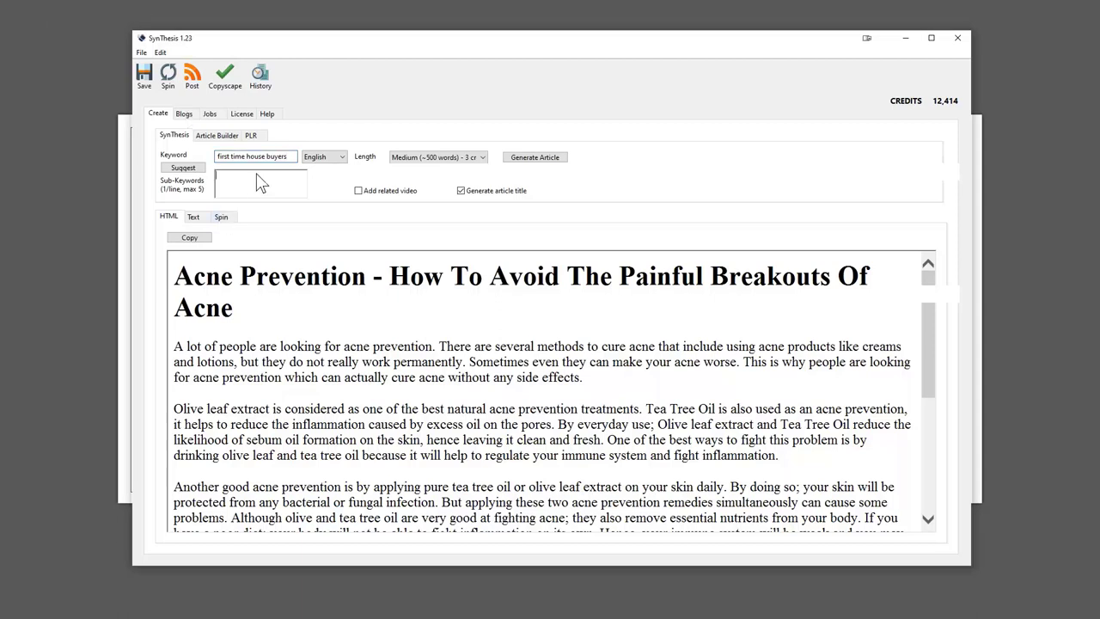
type("average purchase time")
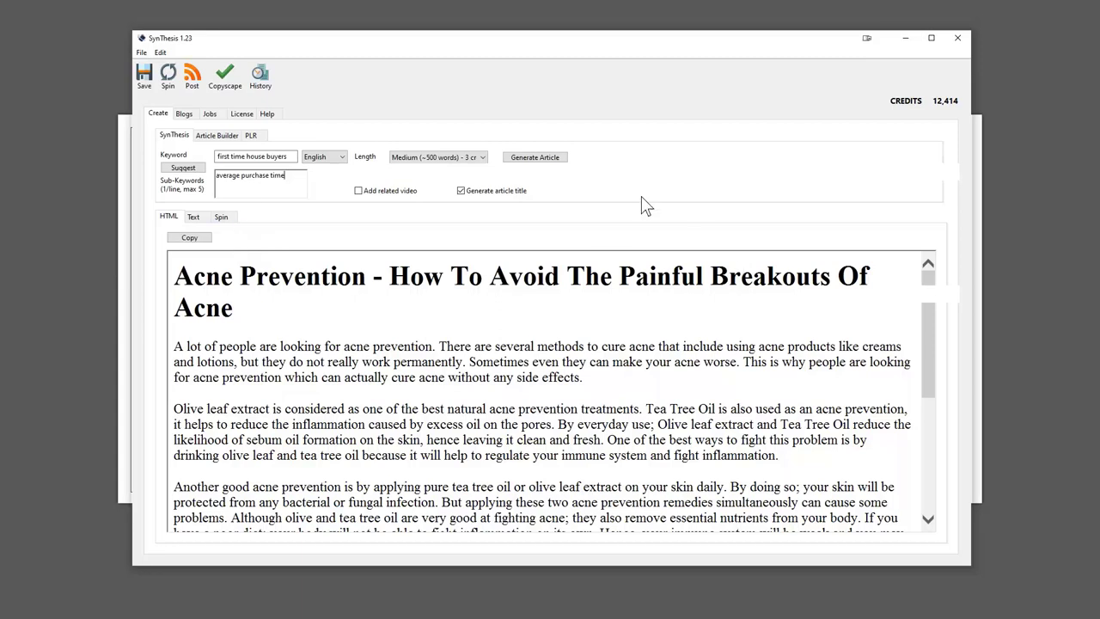
left_click(535, 159)
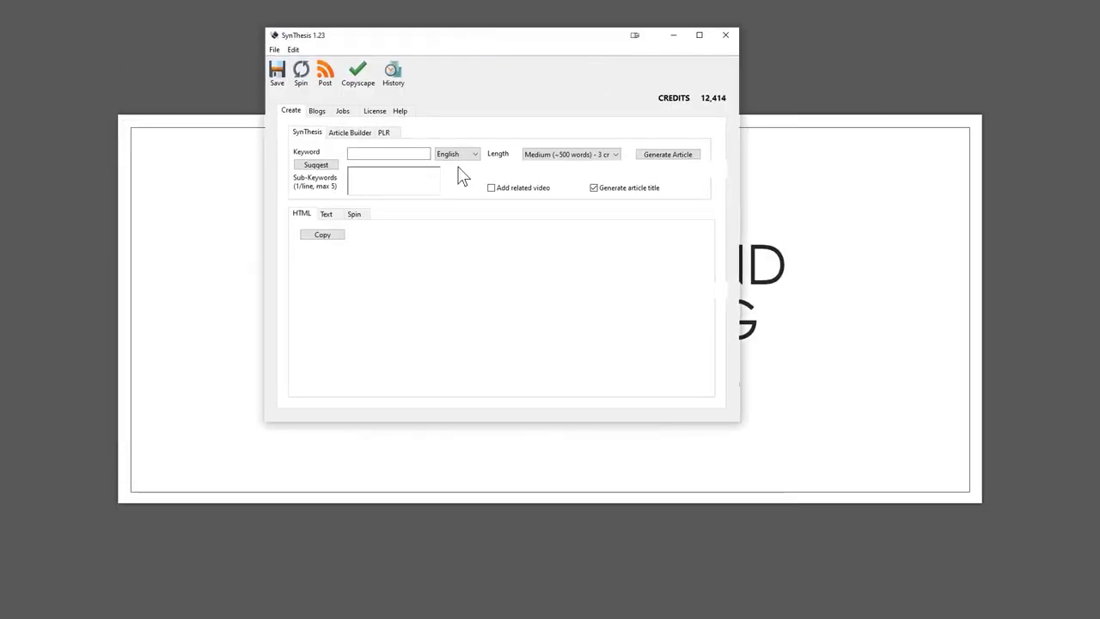
Fill the empty article form with the keyword "first time house buyers" and the sub-keyword "average purchase time"
left_click(389, 157)
type("first time ")
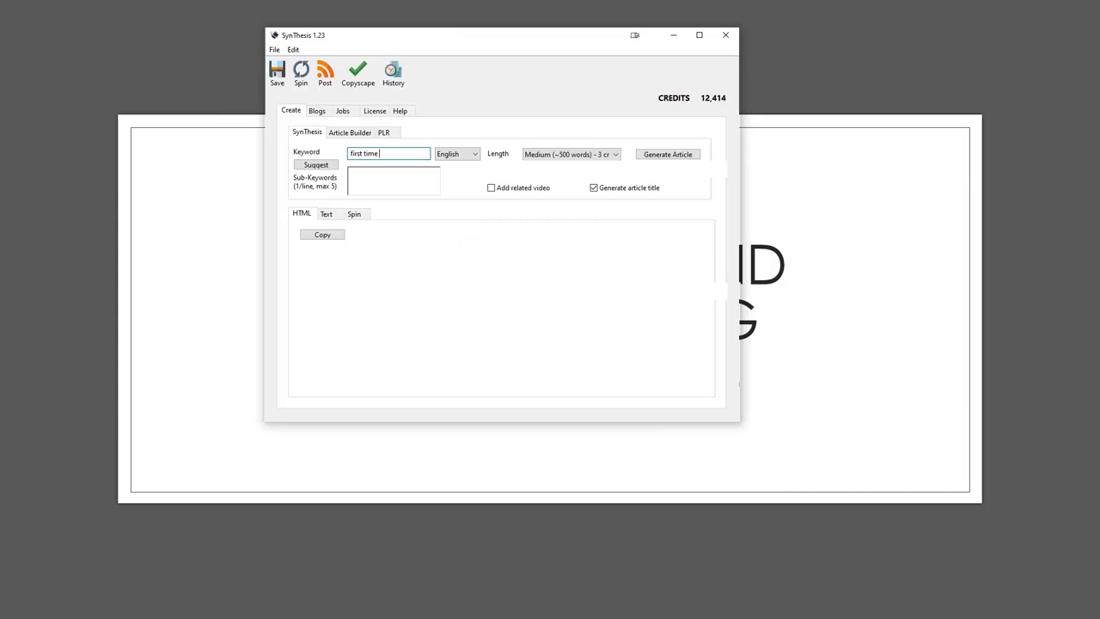
type("house buyers")
left_click(387, 181)
type("average purchase time")
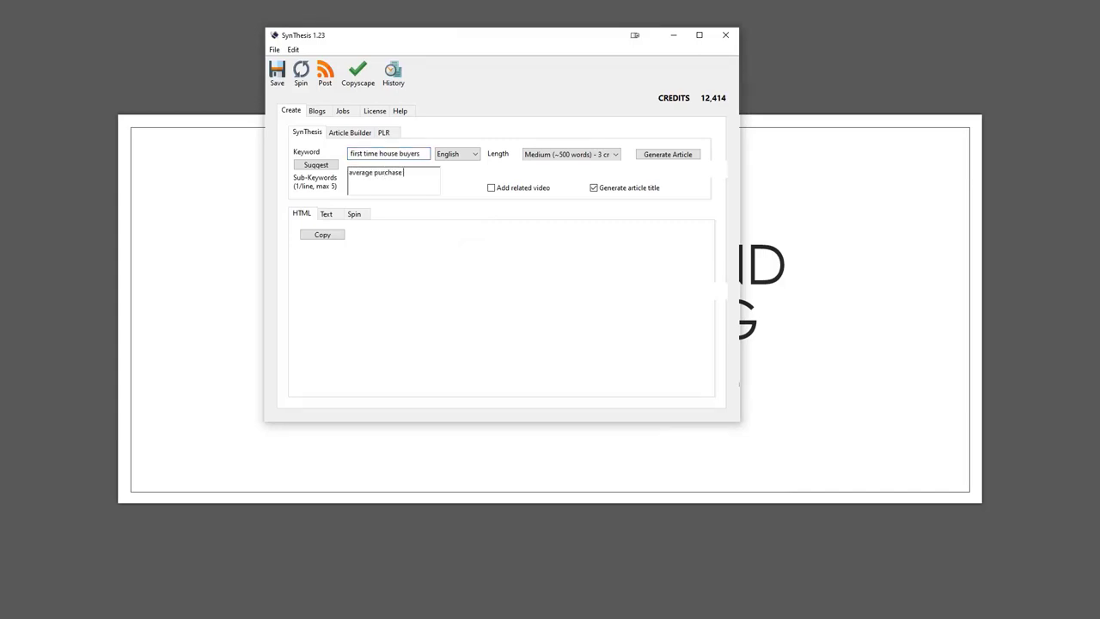
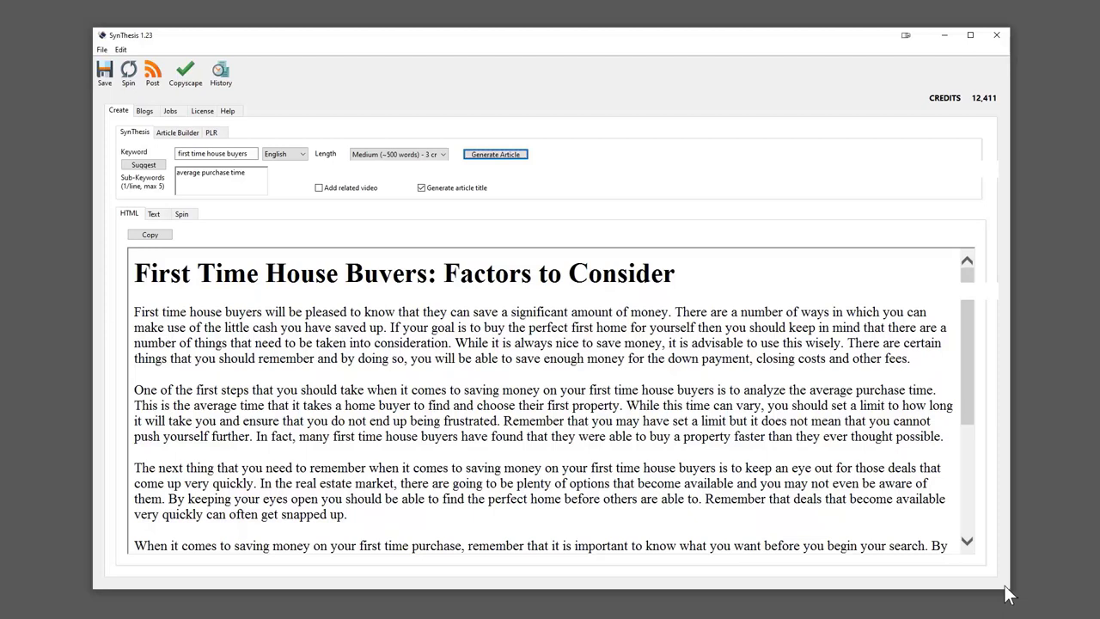
Read the generated house buyers article from title to last paragraph, highlighting the paragraph that covers the average purchase time
left_click(618, 389)
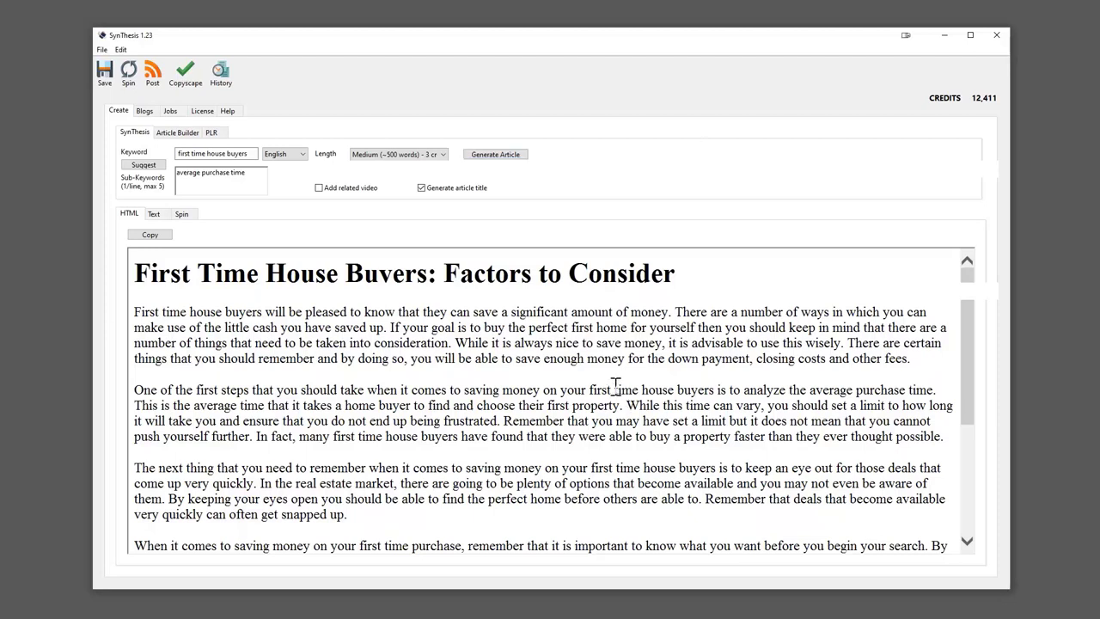
scroll(593, 389, "down", 1)
scroll(391, 367, "down", 1)
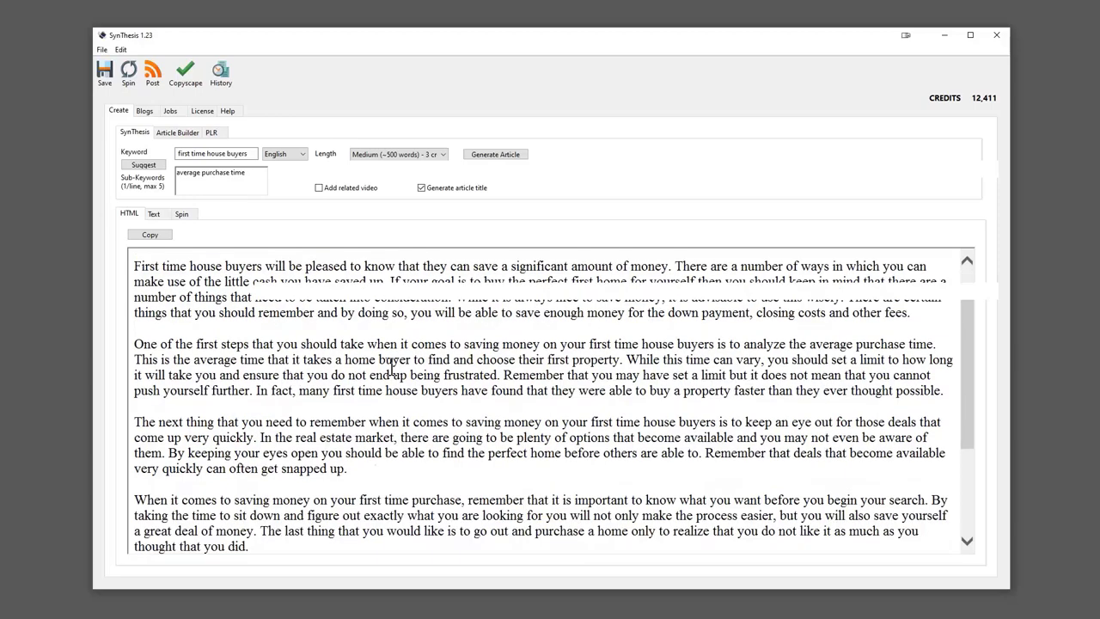
scroll(344, 371, "down", 2)
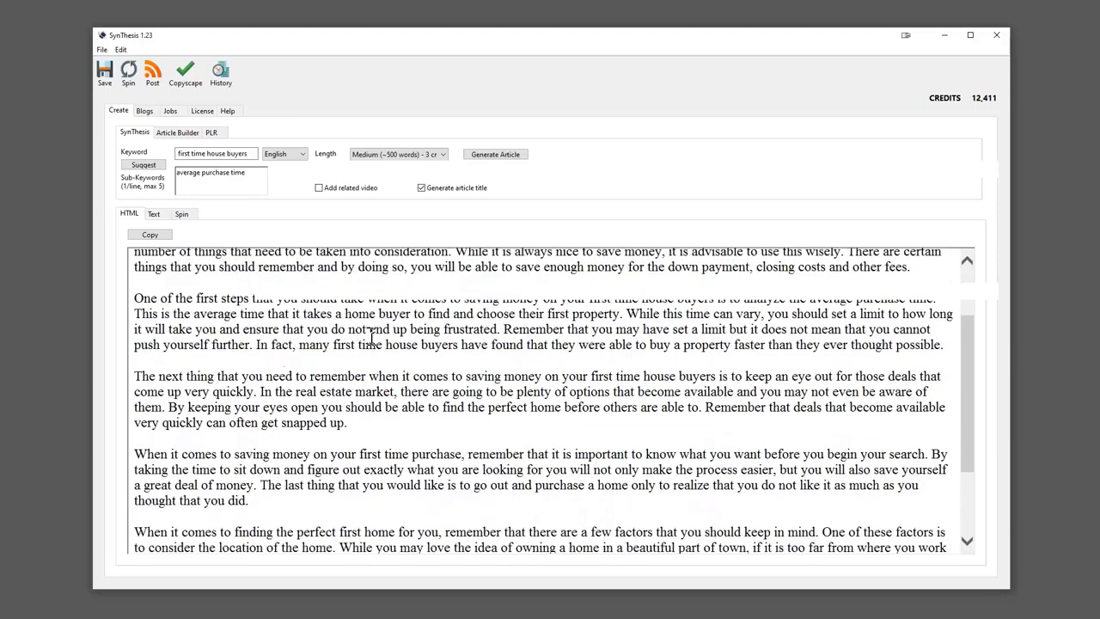
scroll(374, 337, "up", 2)
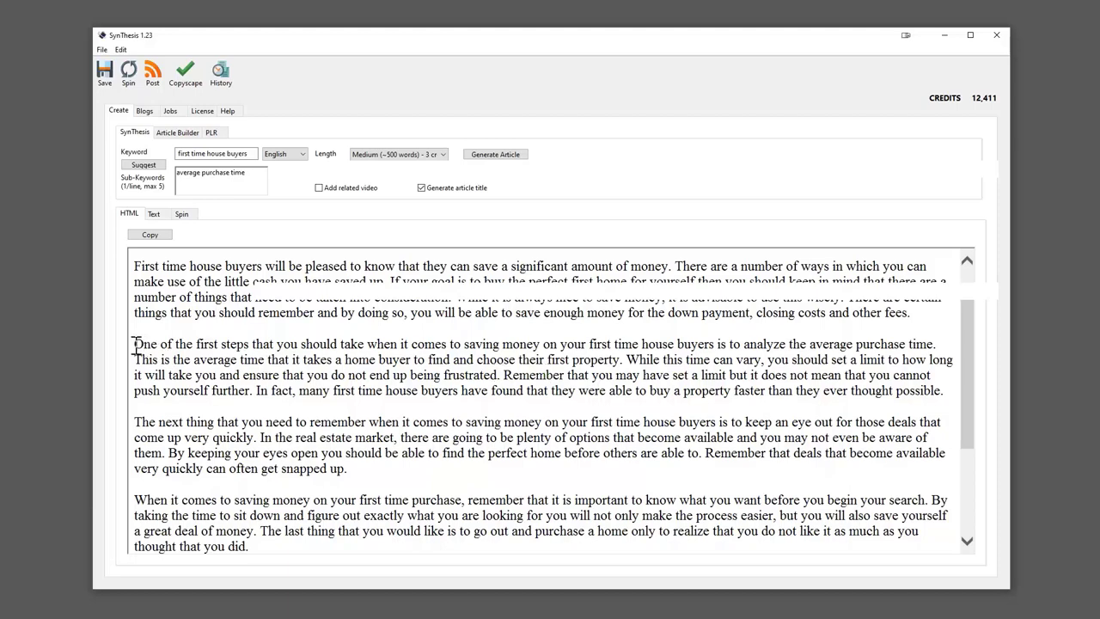
left_click_drag(134, 344, 896, 391)
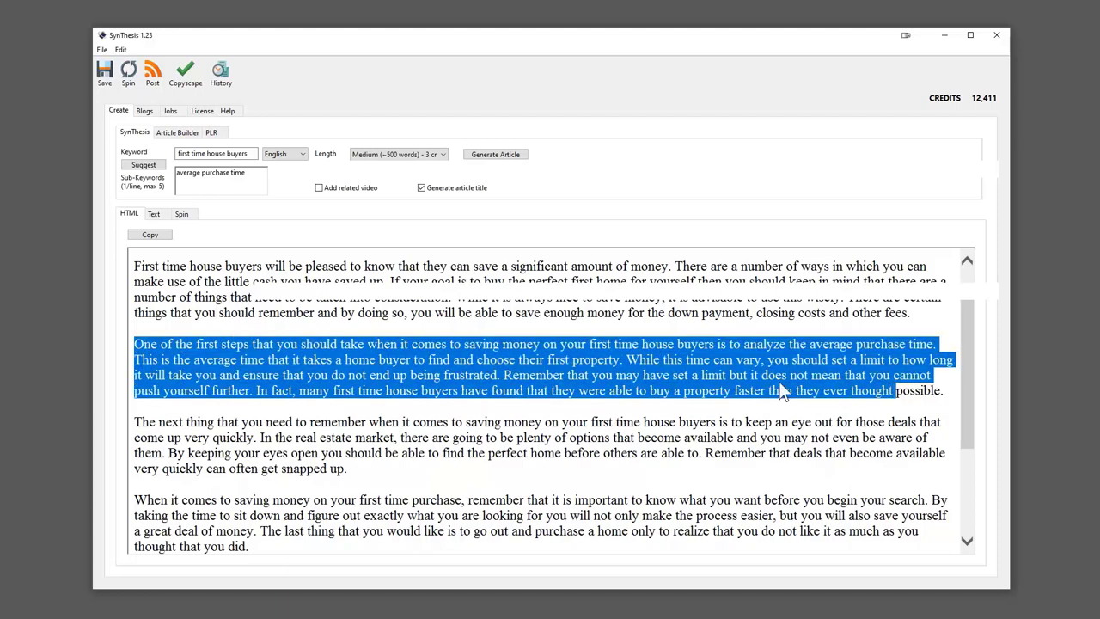
left_click(505, 384)
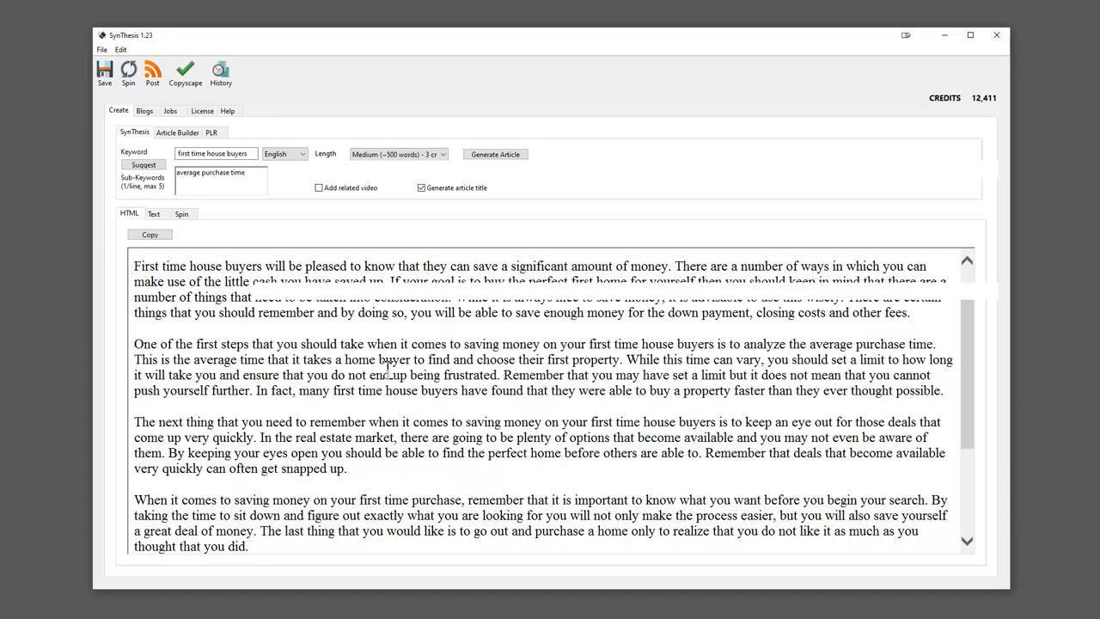
scroll(443, 410, "down", 1)
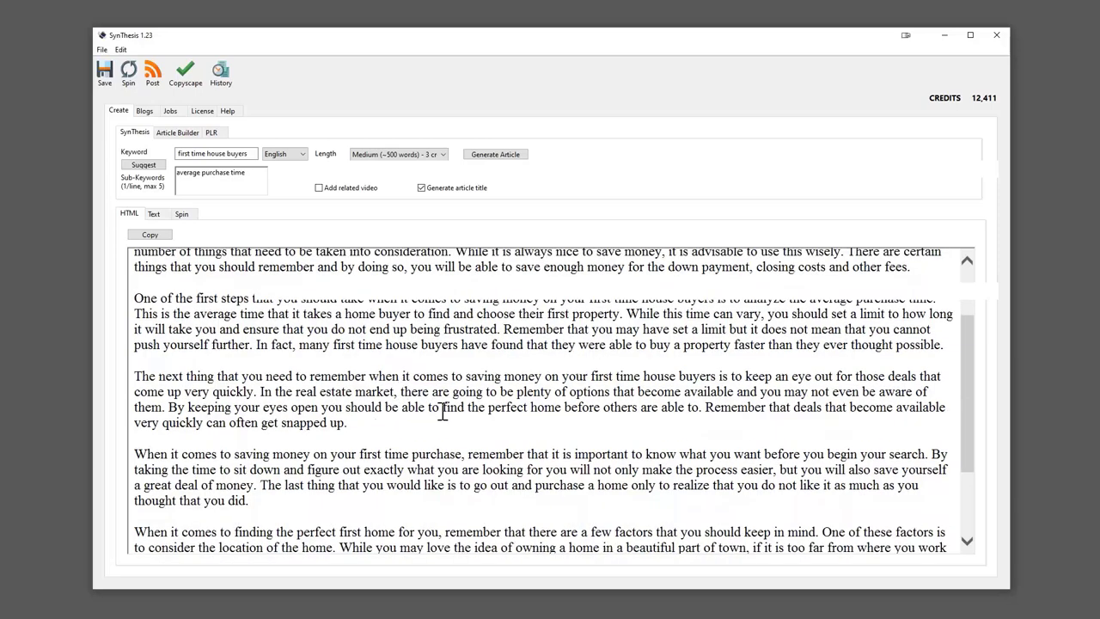
scroll(442, 410, "down", 1)
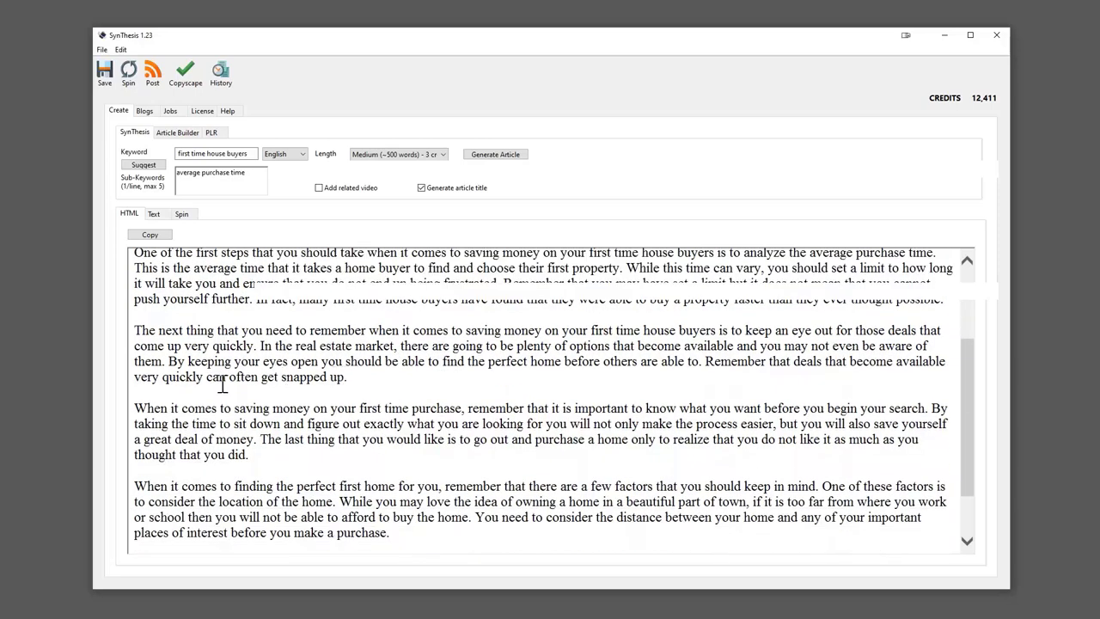
scroll(174, 414, "down", 1)
scroll(174, 414, "down", 2)
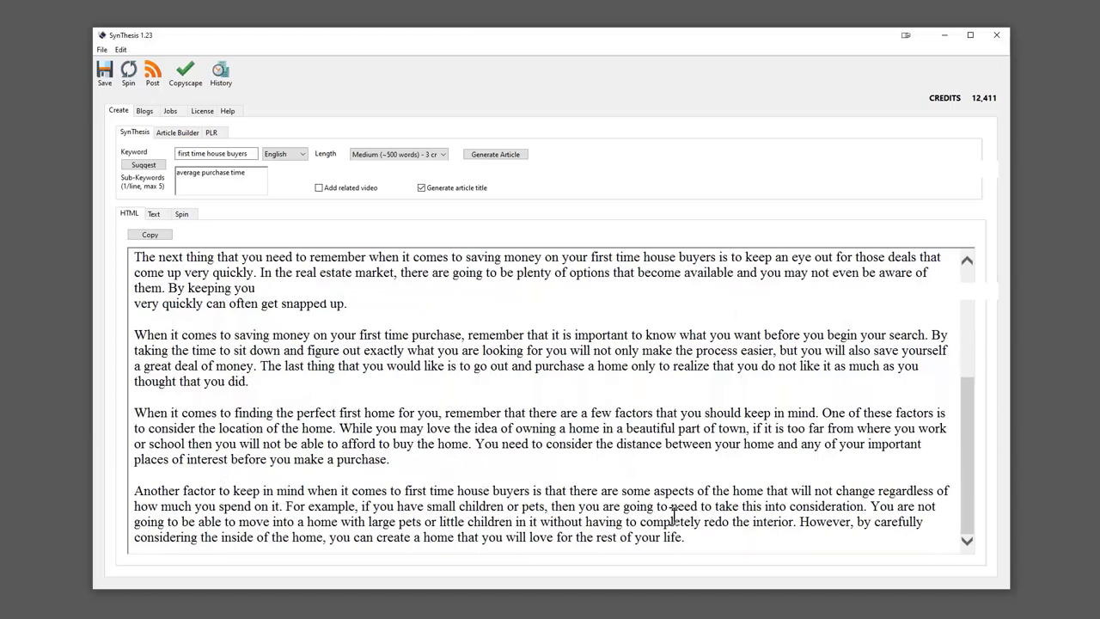
scroll(606, 481, "up", 6)
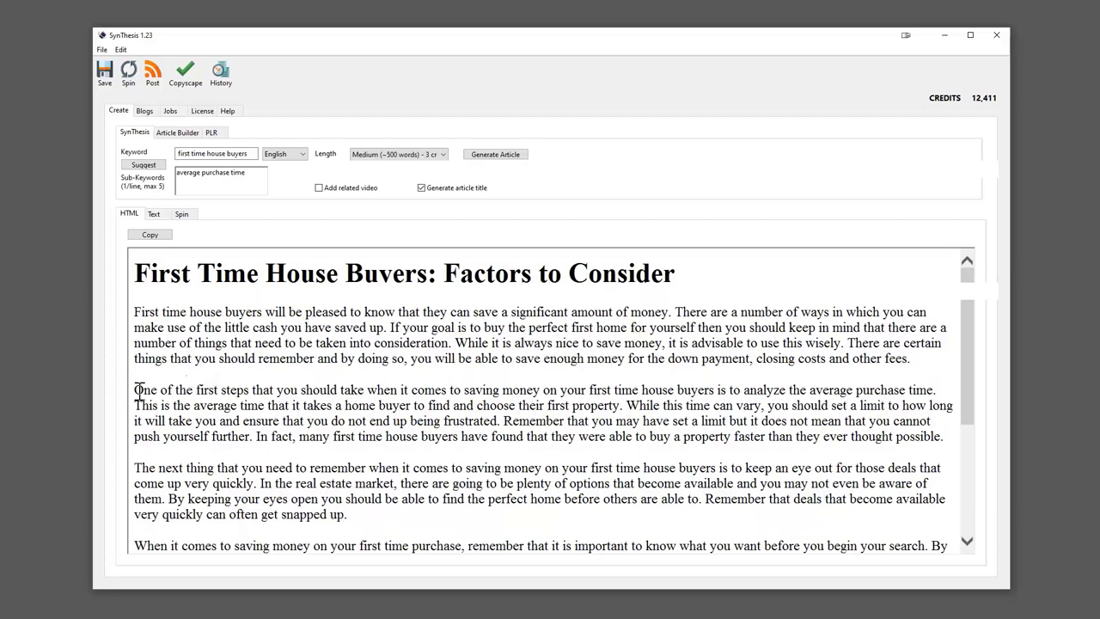
Highlight the whole average purchase time paragraph, view the article's plain text version and return to the HTML version
left_click_drag(135, 391, 942, 439)
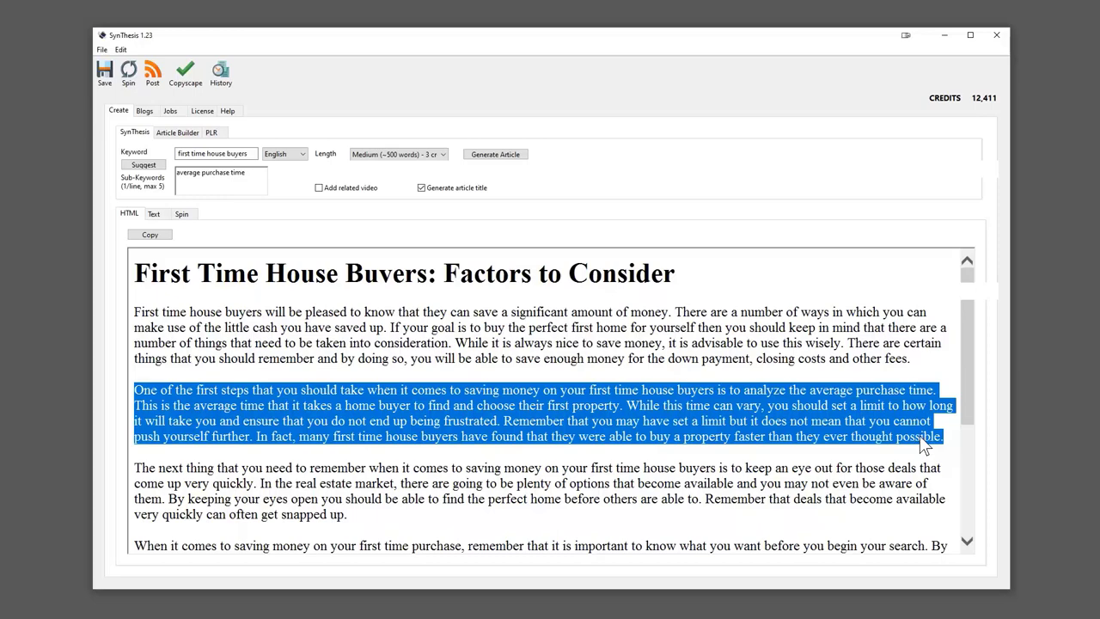
left_click(490, 413)
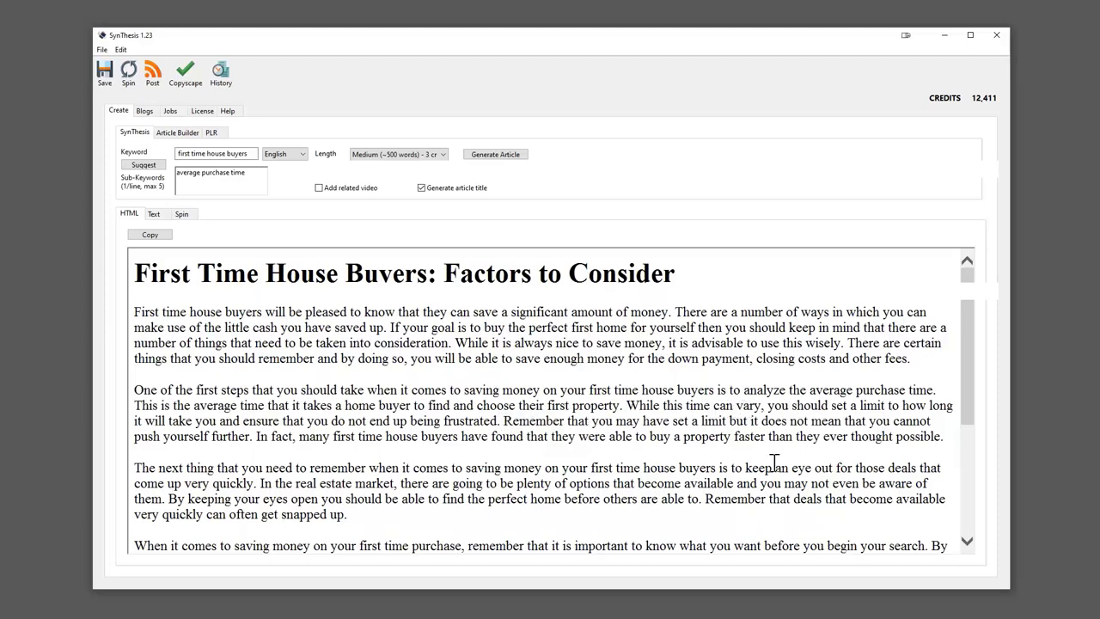
left_click(154, 214)
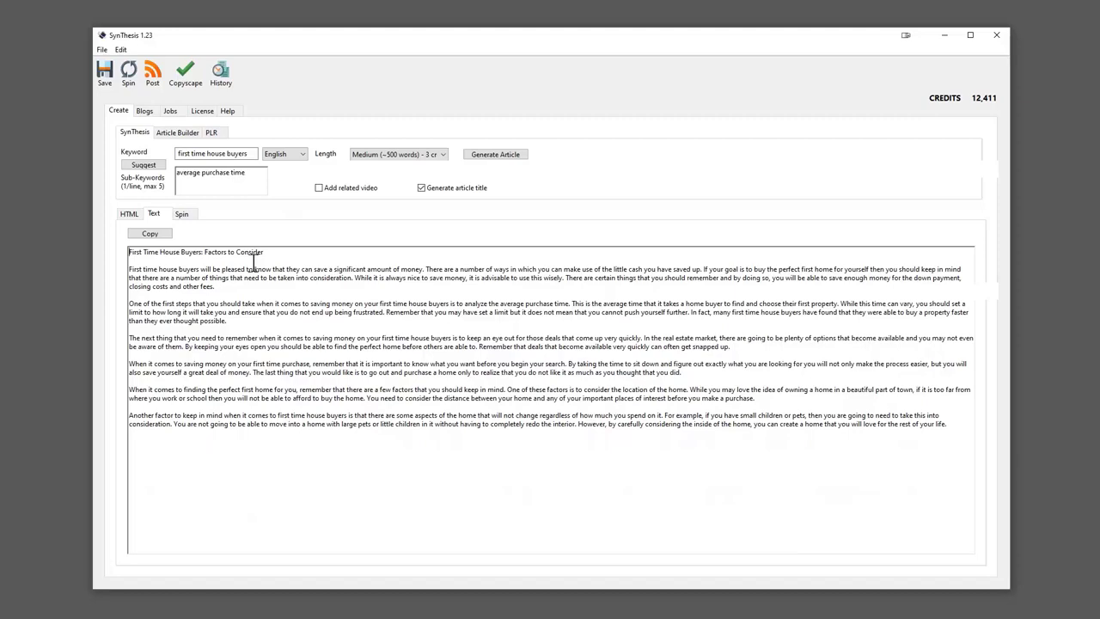
left_click(128, 214)
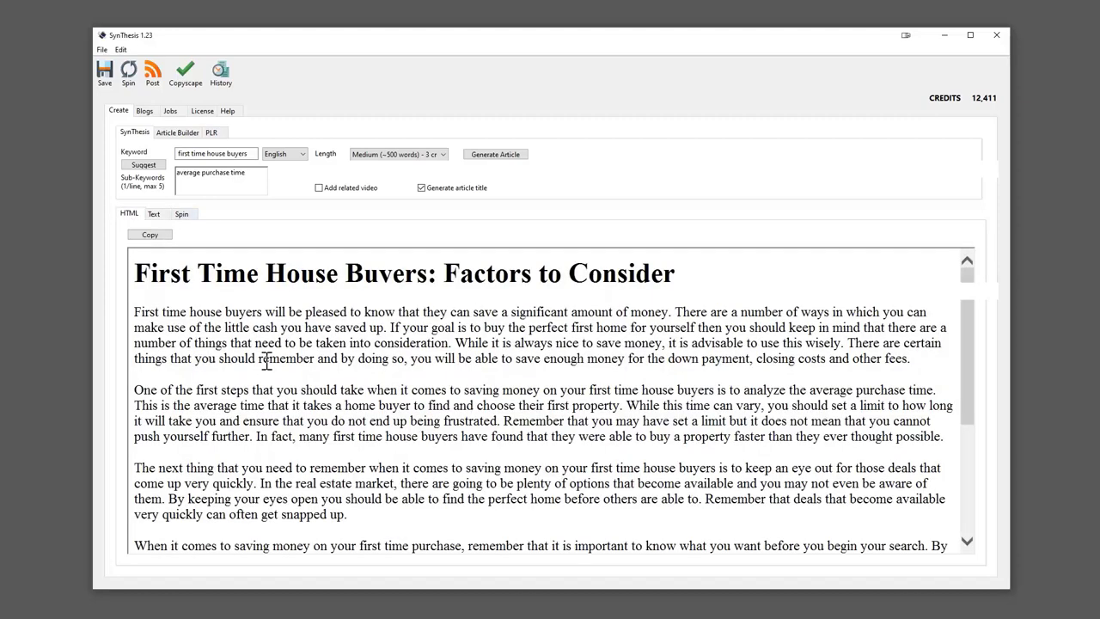
Compare the article with its inputs by highlighting the sub-keyword paragraph, the article from its title down, the main keyword and the sub-keyword
left_click_drag(135, 391, 934, 435)
left_click(933, 436)
left_click_drag(135, 276, 419, 594)
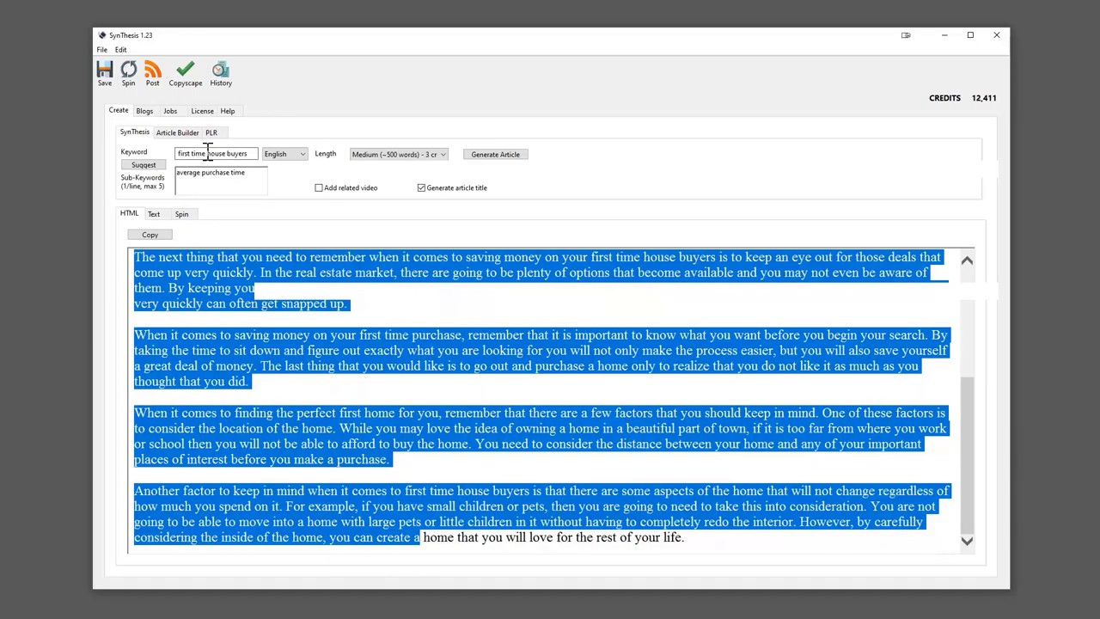
left_click_drag(249, 153, 167, 153)
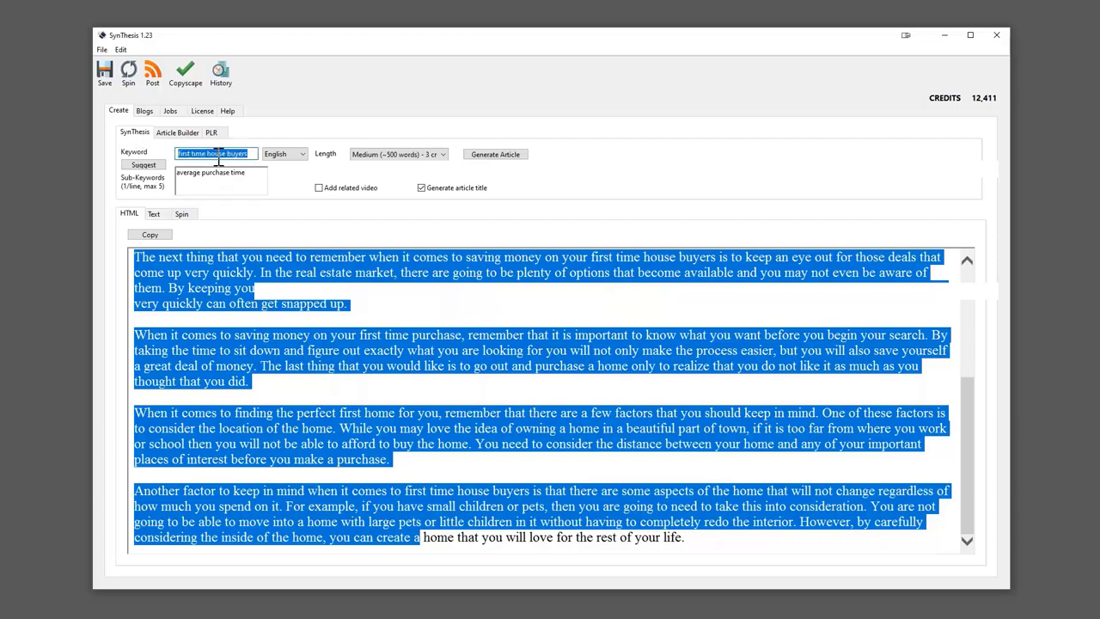
left_click(239, 176)
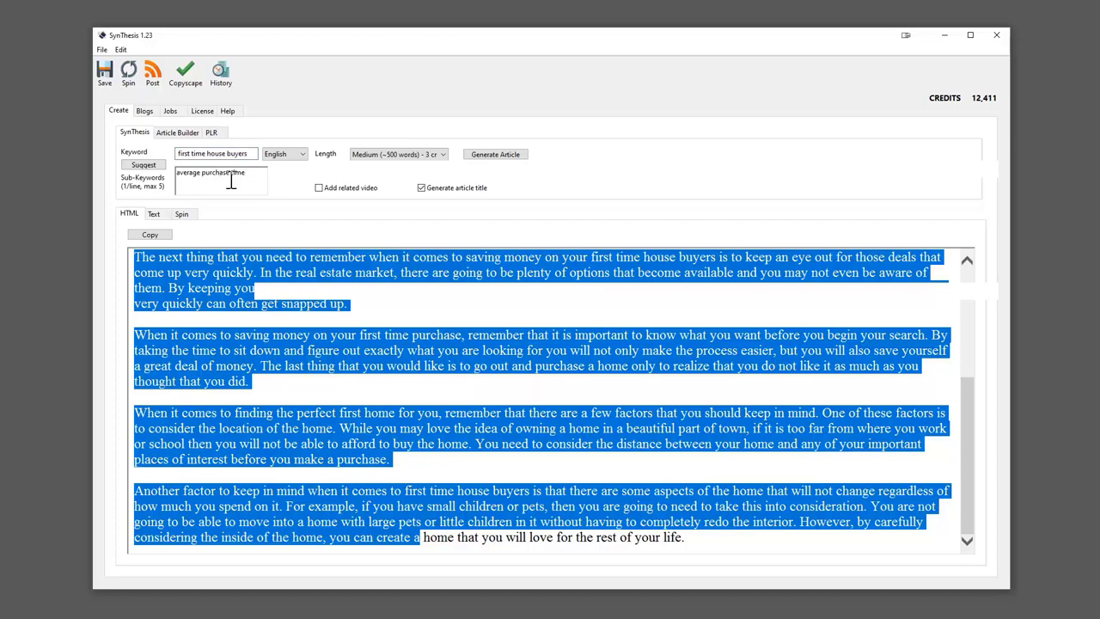
left_click_drag(255, 172, 155, 180)
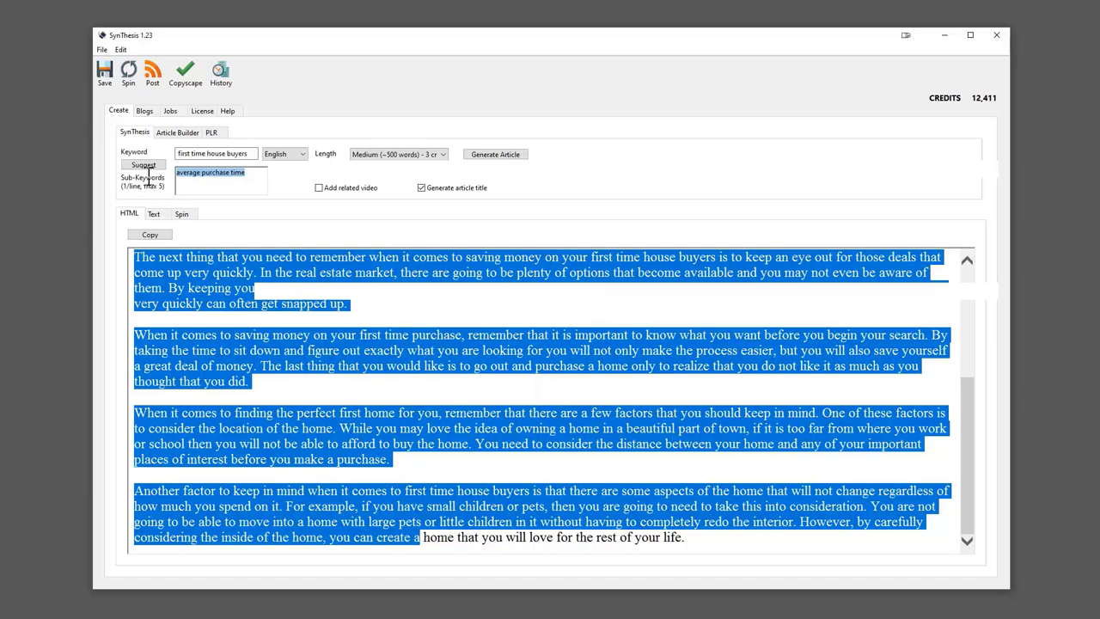
left_click(208, 152)
left_click_drag(253, 175, 160, 178)
Add "typical purchase time" as a second sub-keyword on its own line below "average purchase time"
left_click(236, 187)
key("Return")
type("typical purchas")
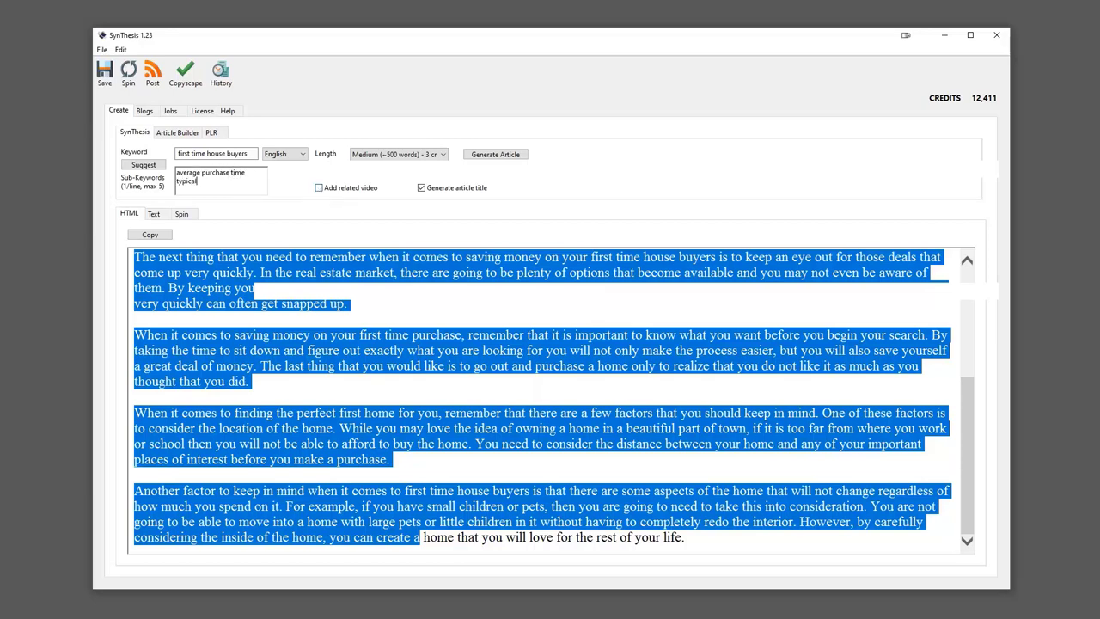
type("e time")
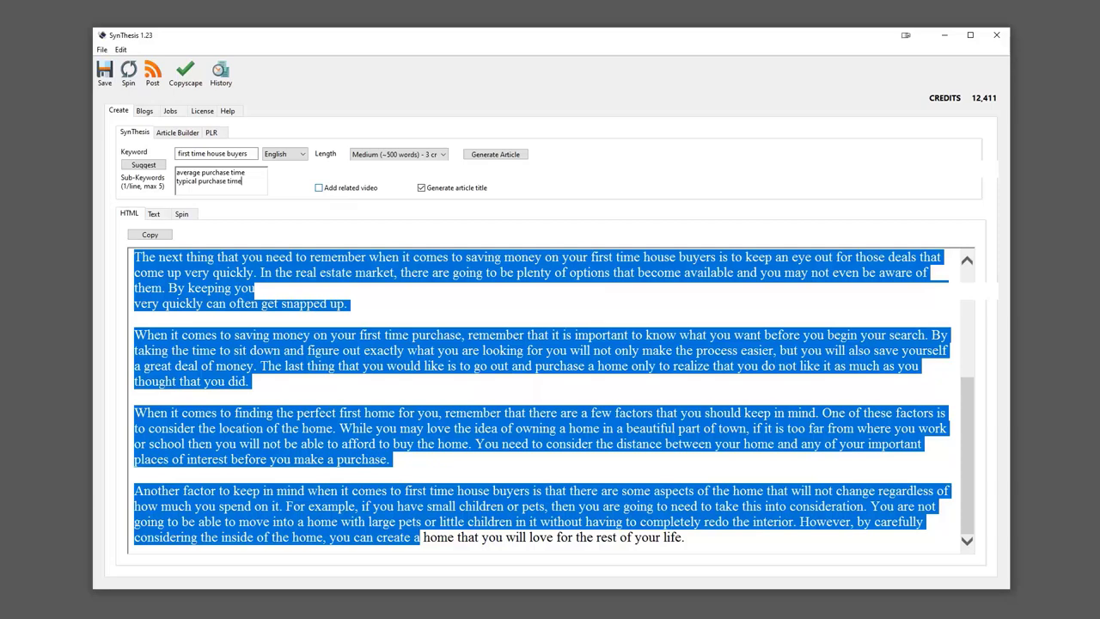
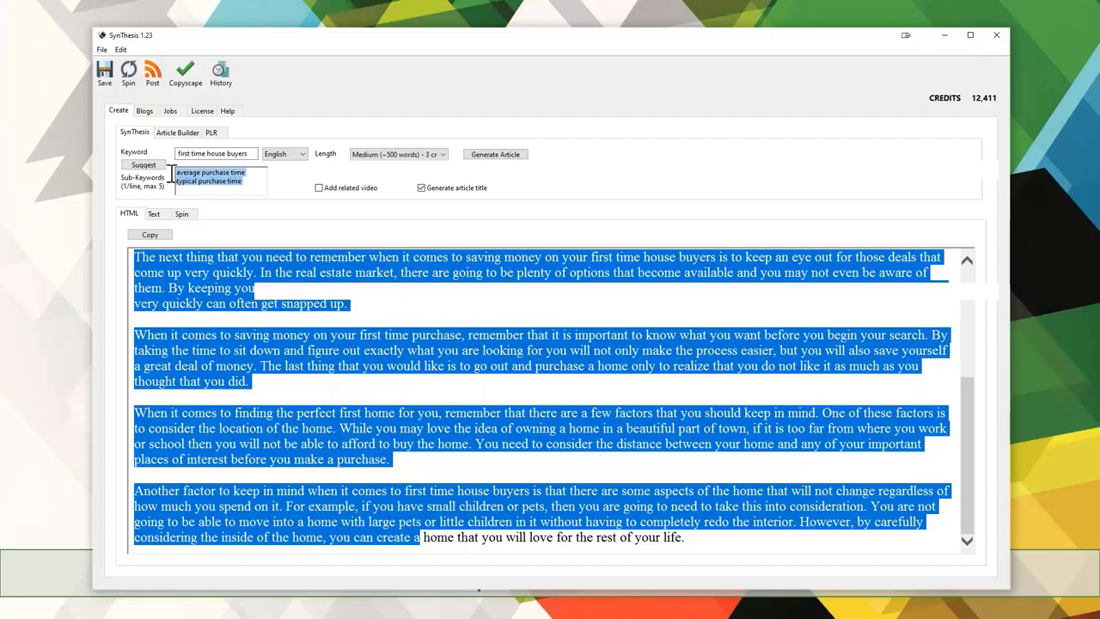
Replace the second sub-keyword with "hiring a trailer to move"
left_click(237, 184)
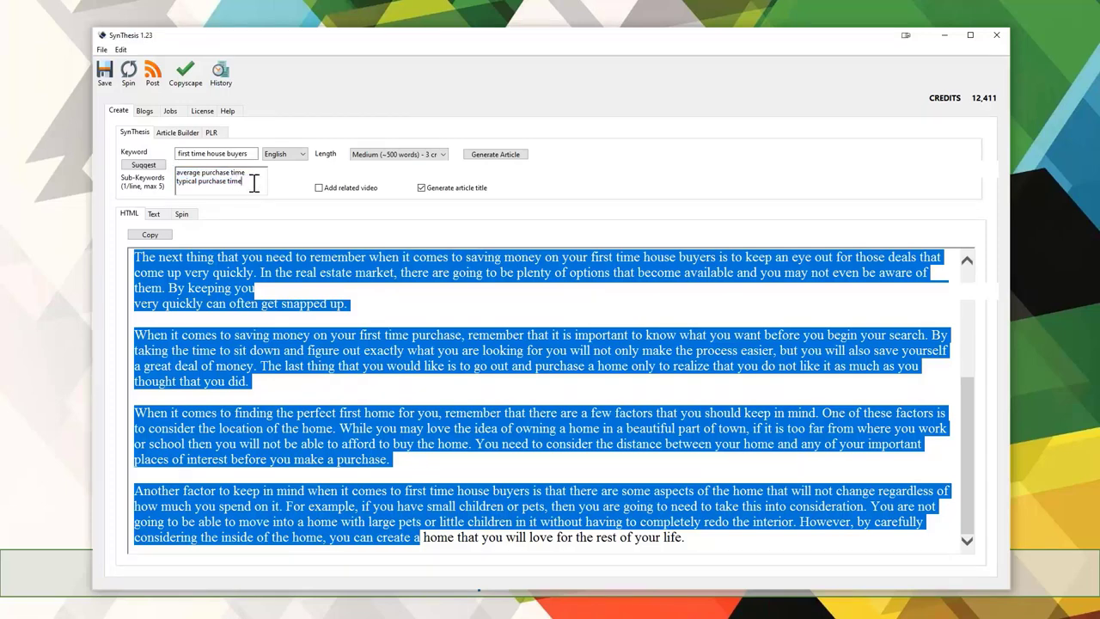
left_click_drag(253, 184, 171, 194)
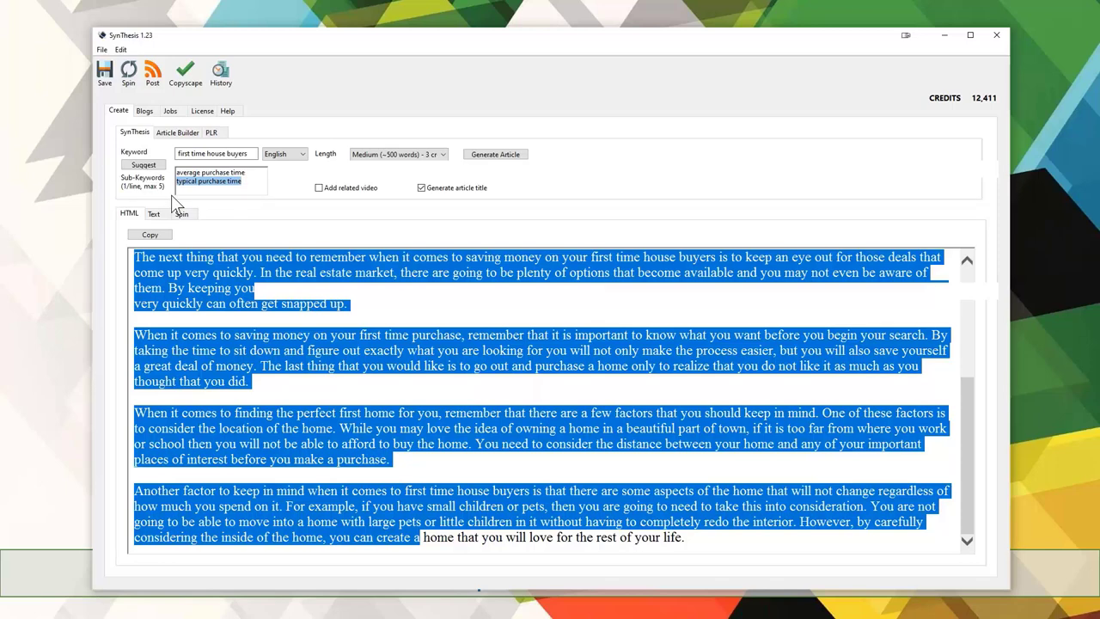
type("hiring a t")
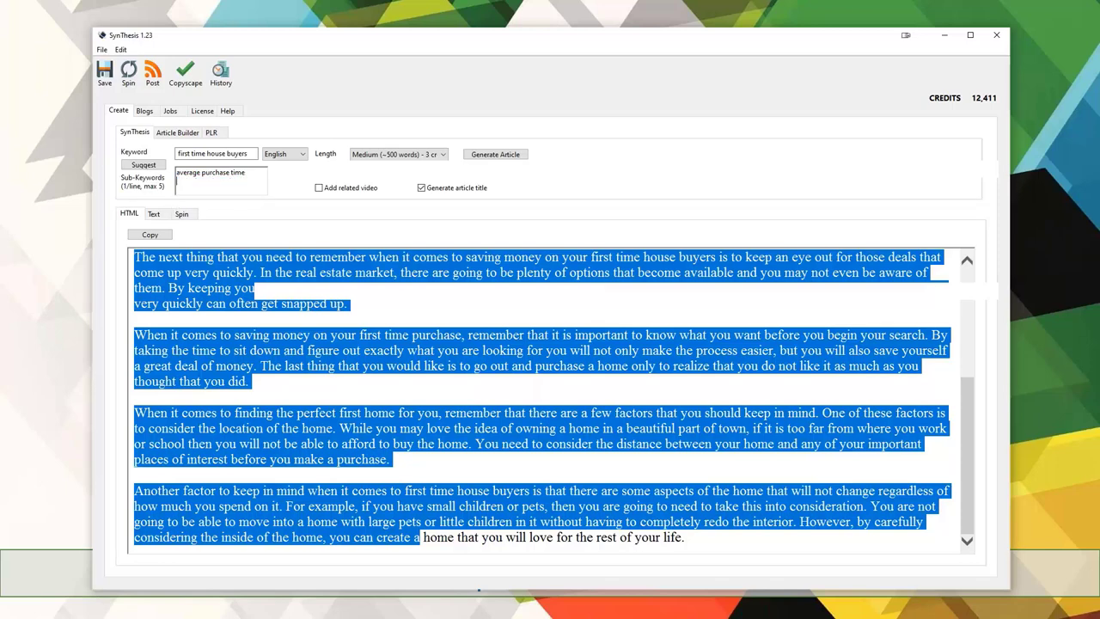
type("railer to move")
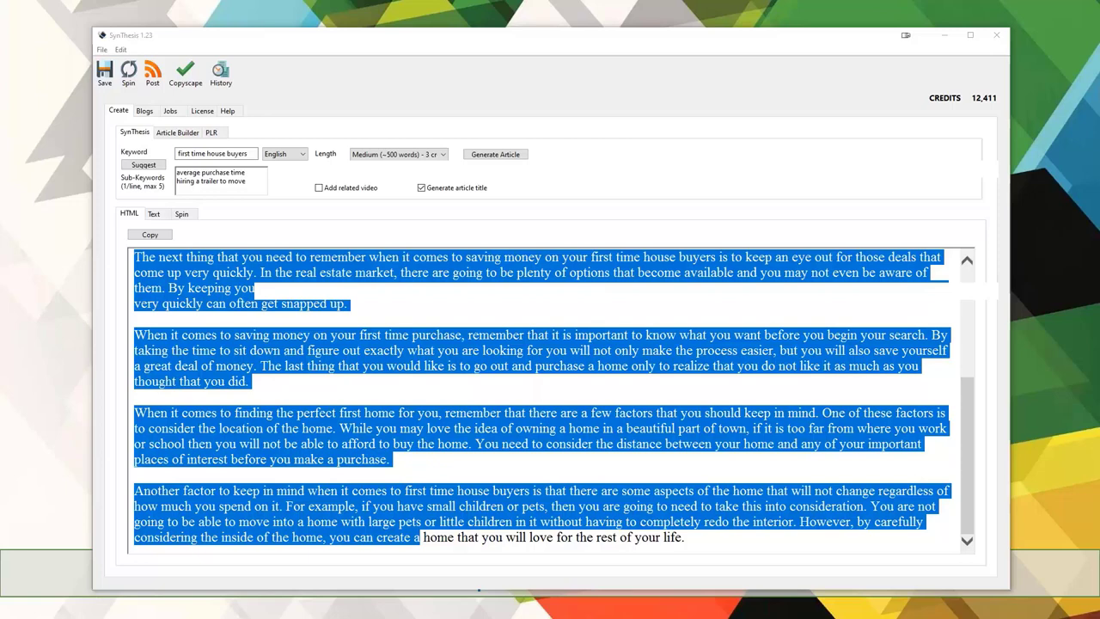
Look up keyword suggestions for "best realtors"
left_click(143, 165)
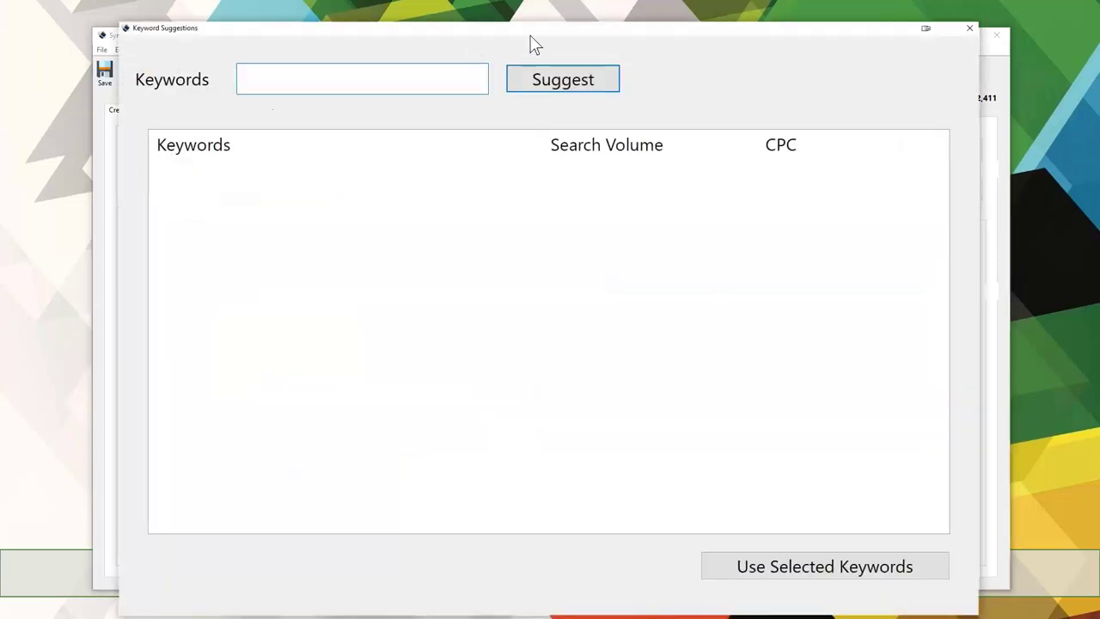
left_click_drag(547, 33, 544, 21)
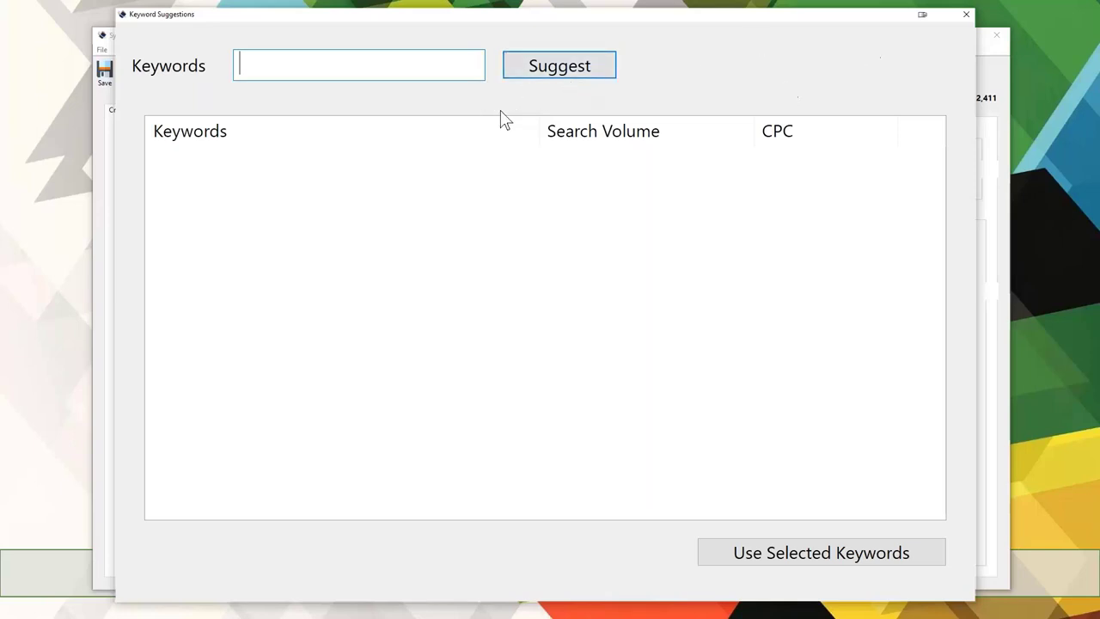
type("best realtors")
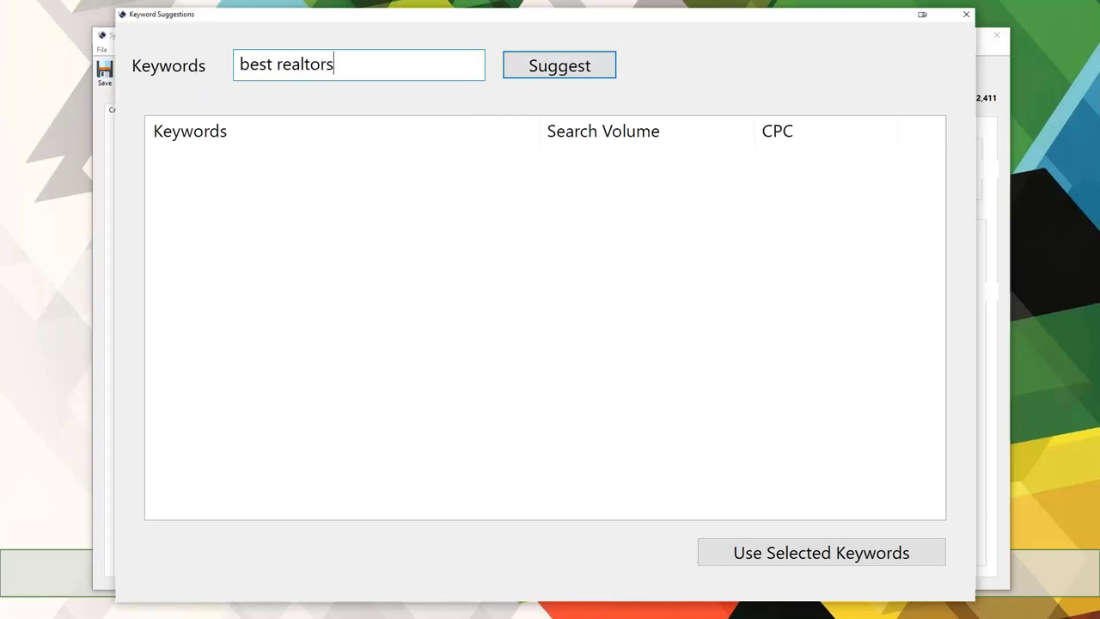
left_click(546, 75)
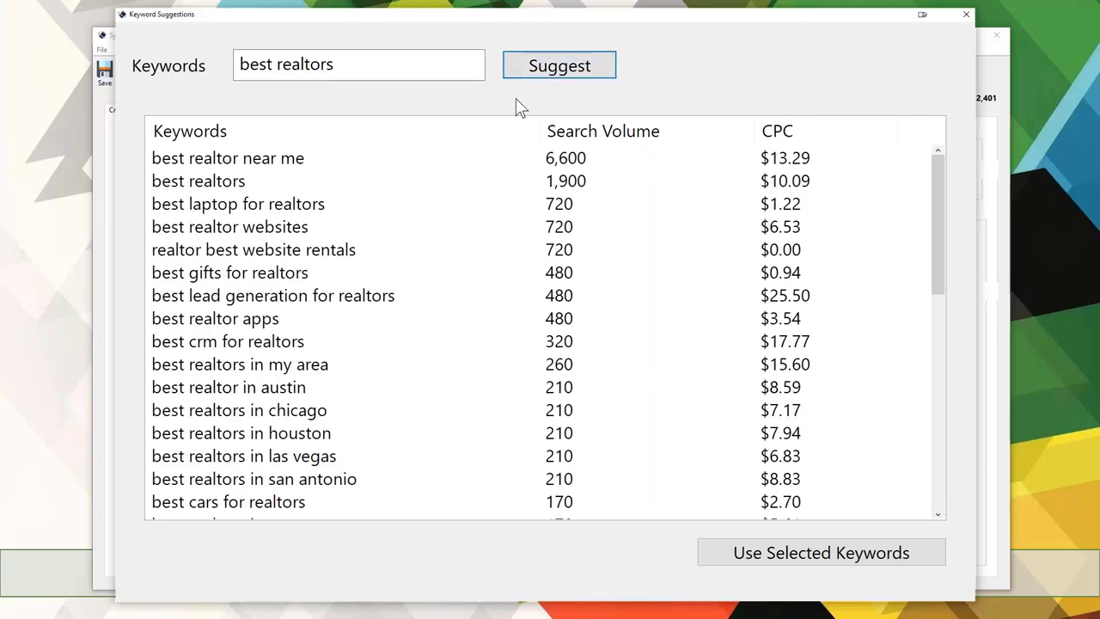
Examine the suggested realtor keywords through the whole list, highlighting usable ones such as "how to find the best realtor", and return to the article
left_click(263, 166)
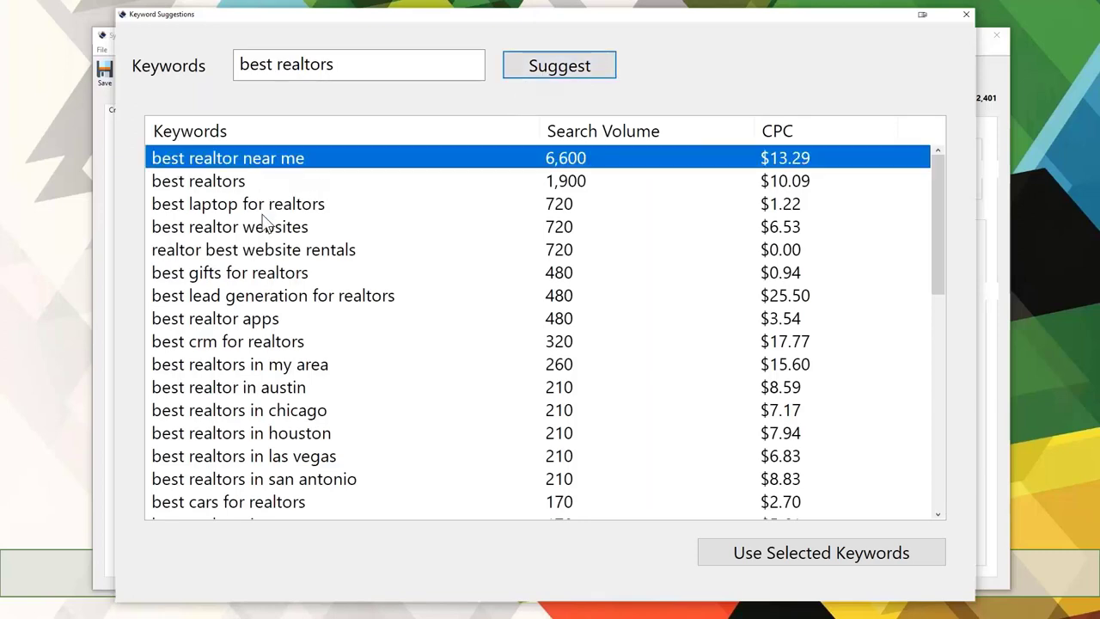
left_click(269, 273)
scroll(272, 269, "down", 1)
left_click(287, 247)
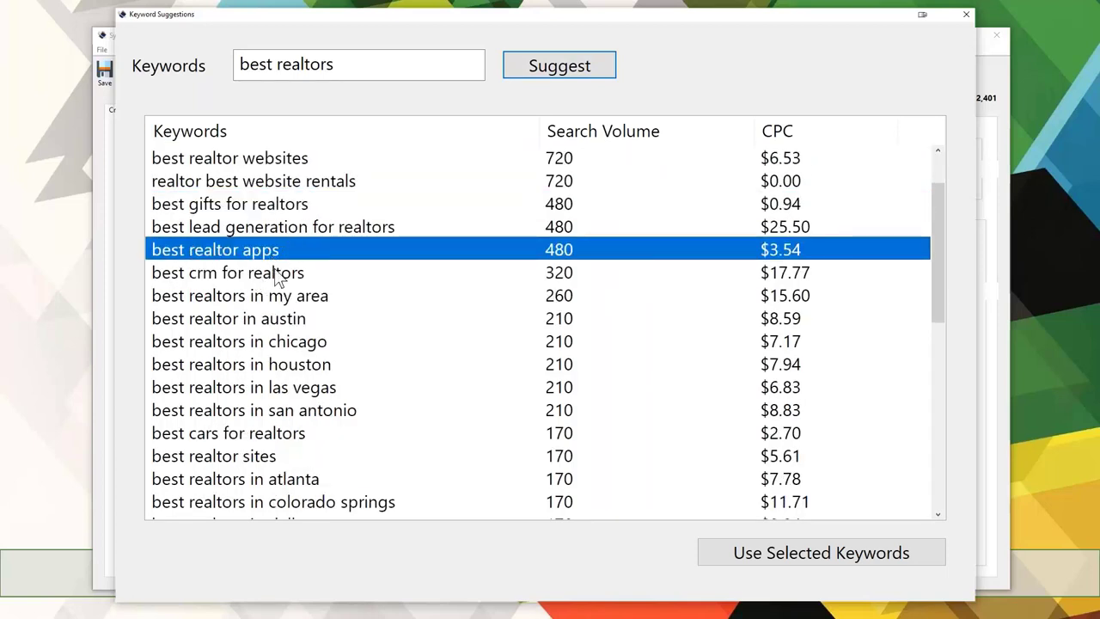
scroll(274, 289, "down", 1)
left_click(290, 232)
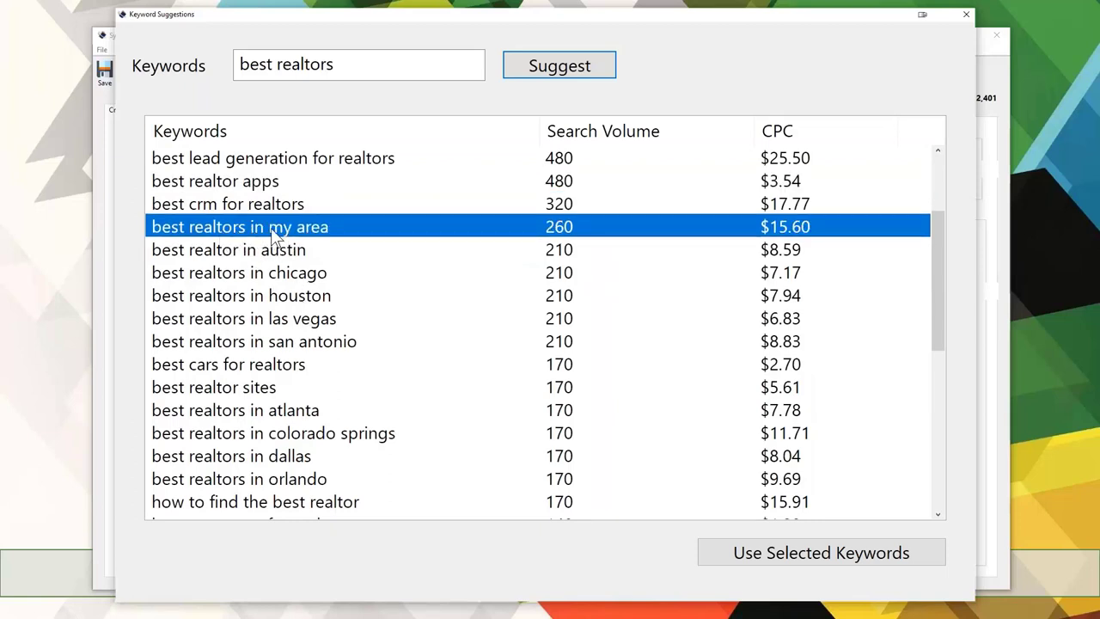
scroll(271, 227, "down", 1)
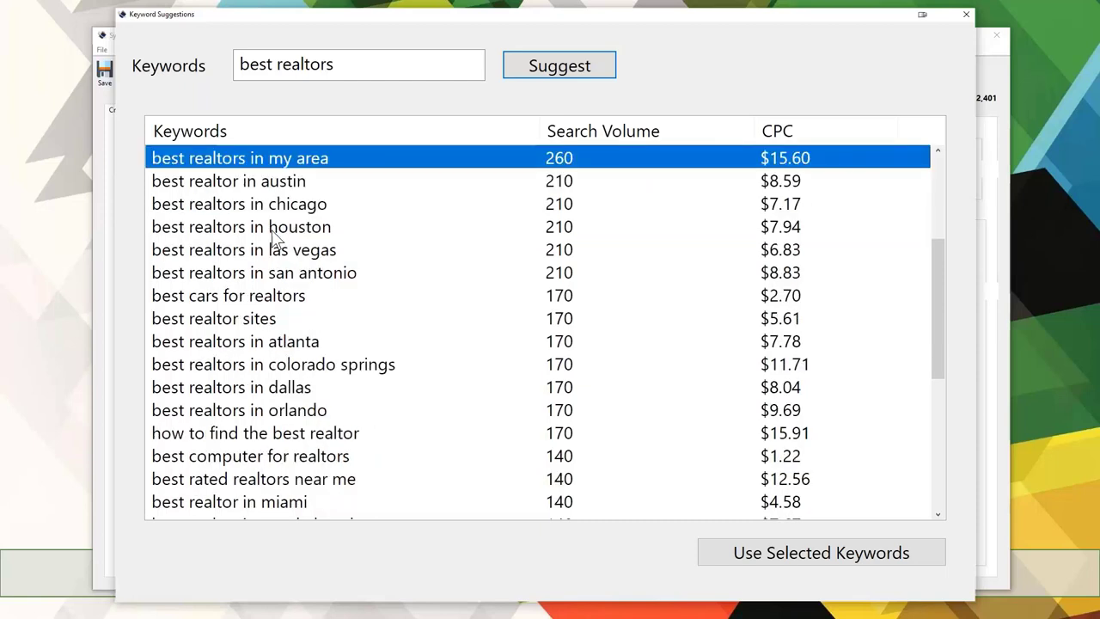
scroll(309, 375, "down", 1)
left_click(290, 373)
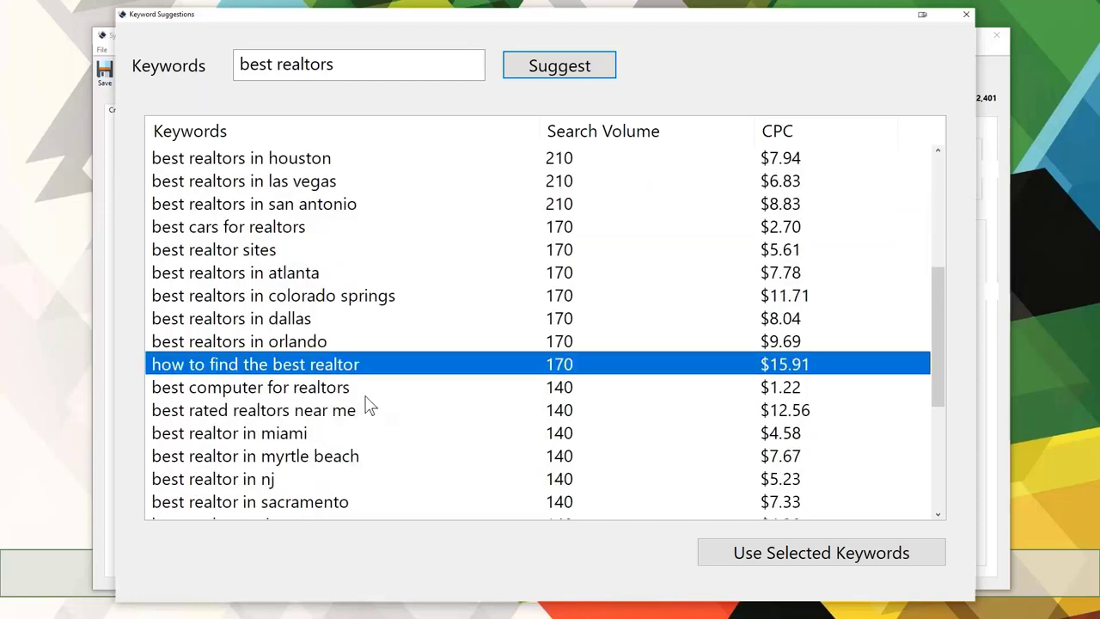
scroll(366, 408, "down", 1)
left_click(333, 350)
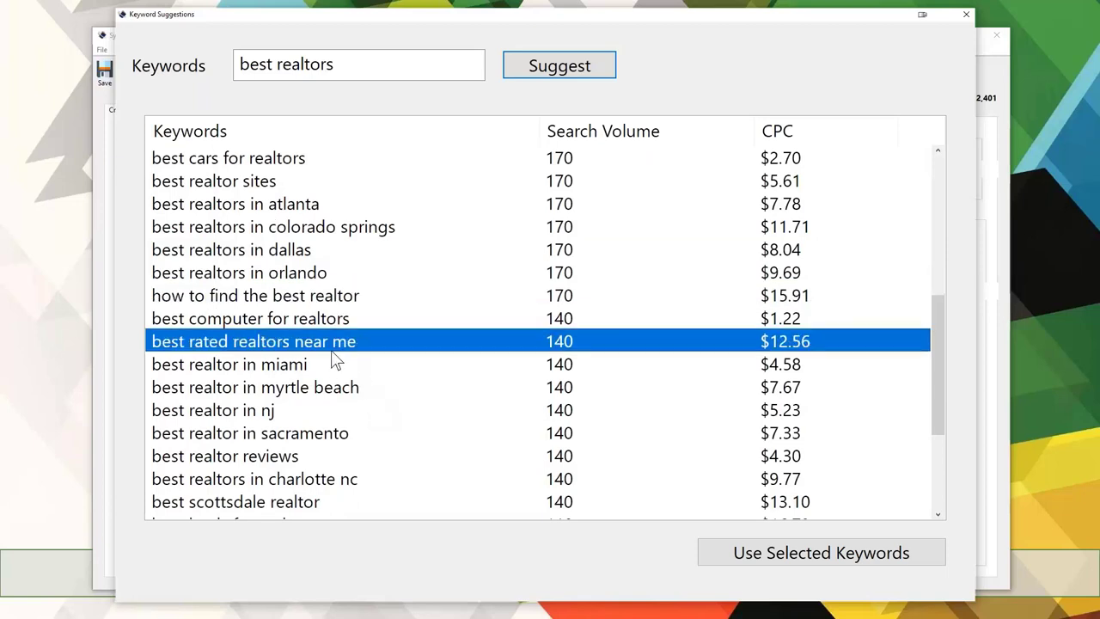
scroll(333, 361, "down", 2)
scroll(331, 354, "down", 1)
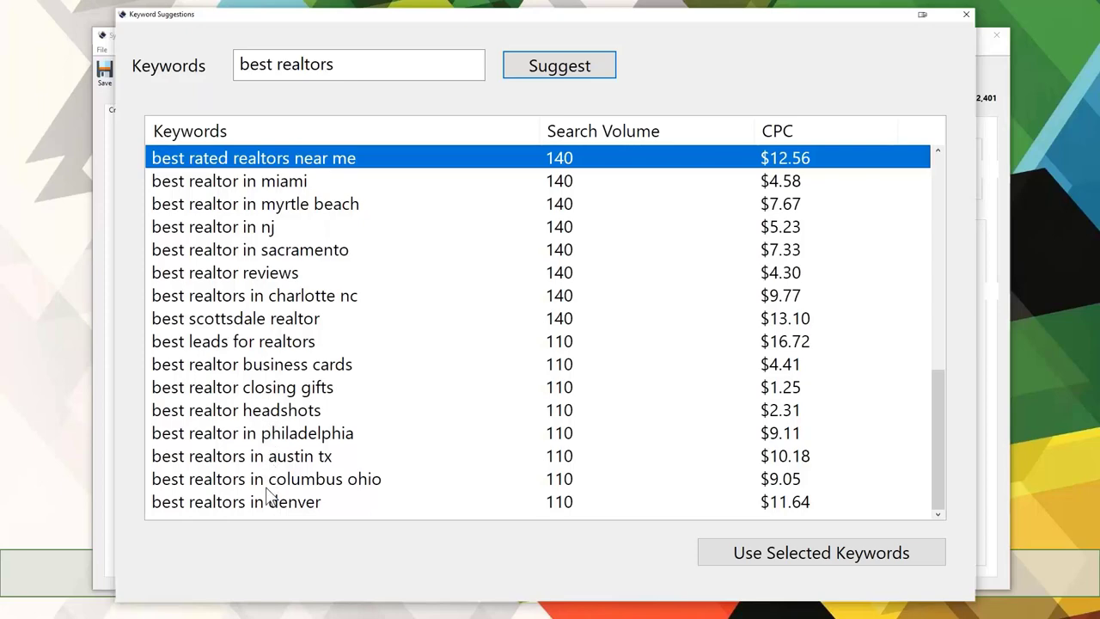
scroll(337, 387, "up", 3)
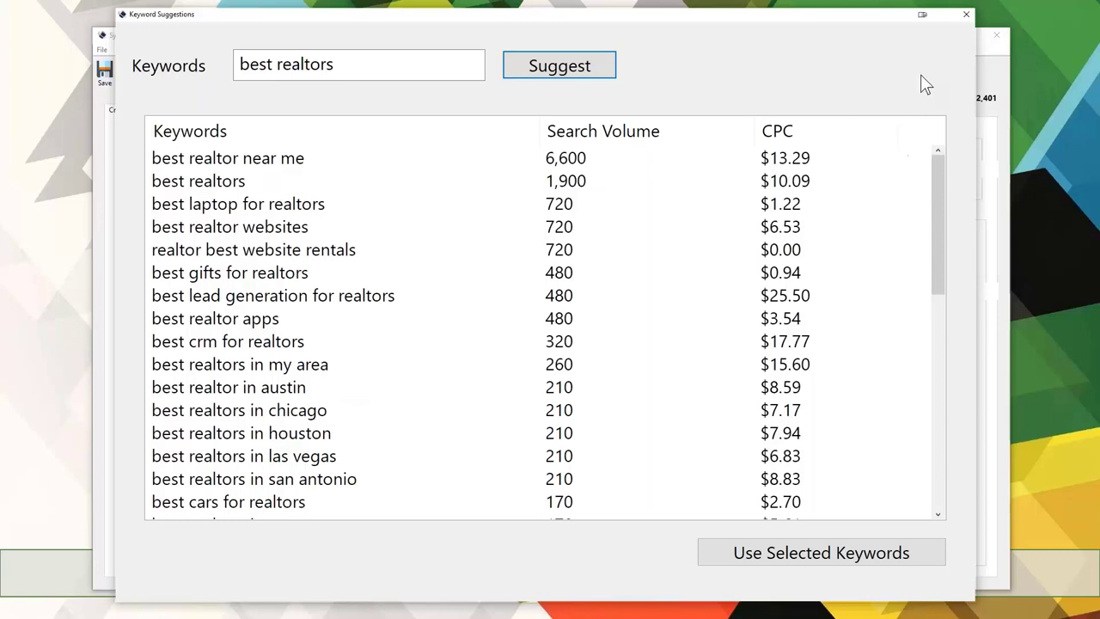
left_click(966, 15)
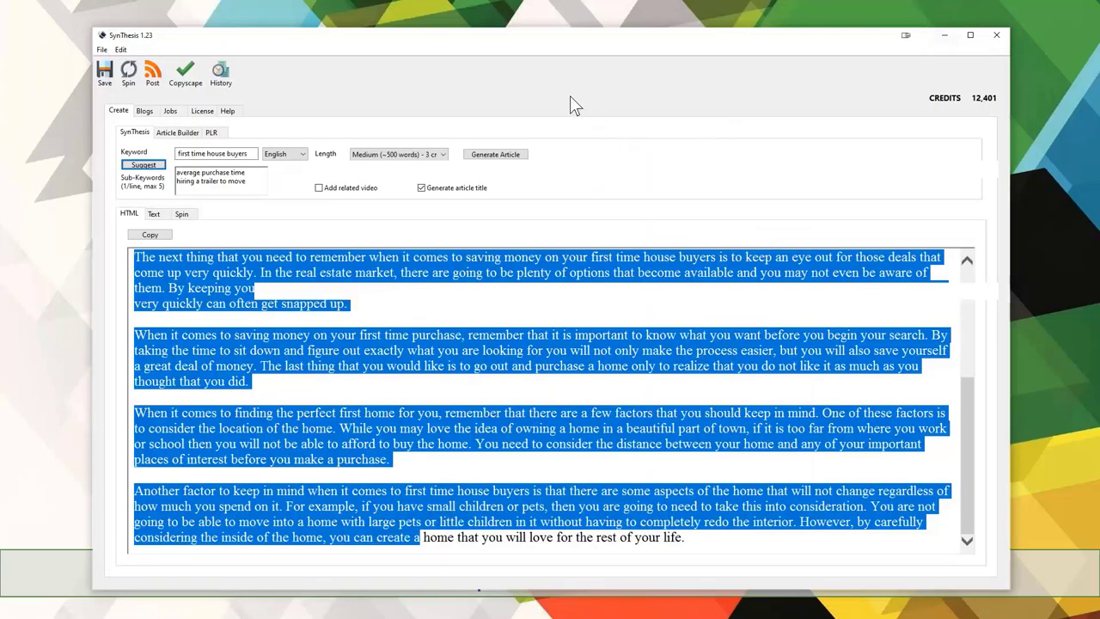
left_click(565, 307)
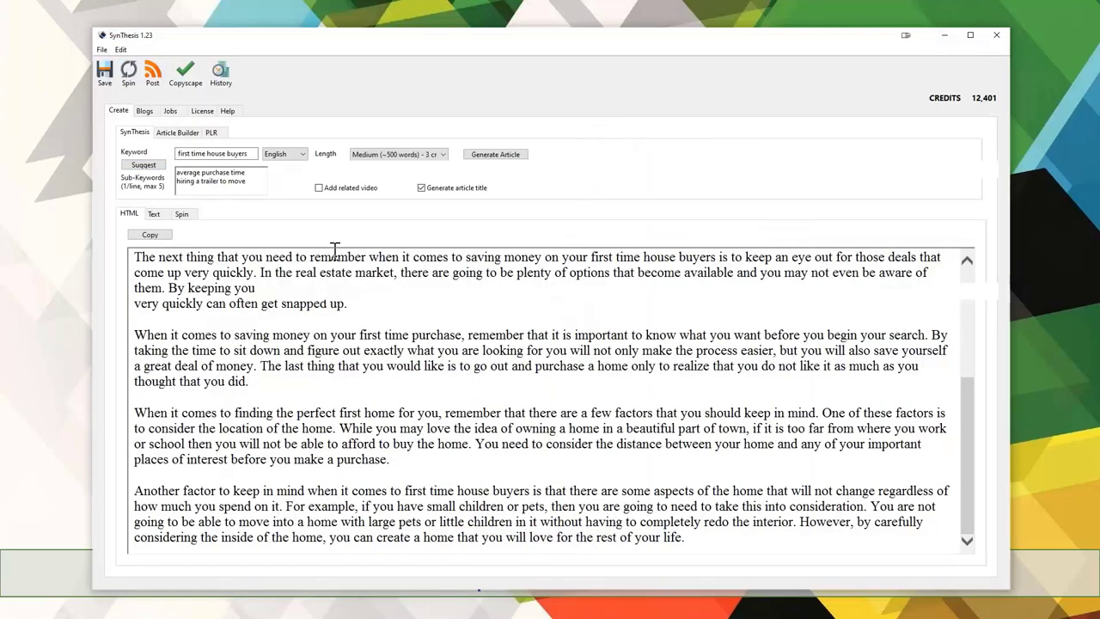
Start a new posting job and enter the keywords "weight loss", "weight loss diet plan" and "keto for weight loss", one per line
left_click(171, 114)
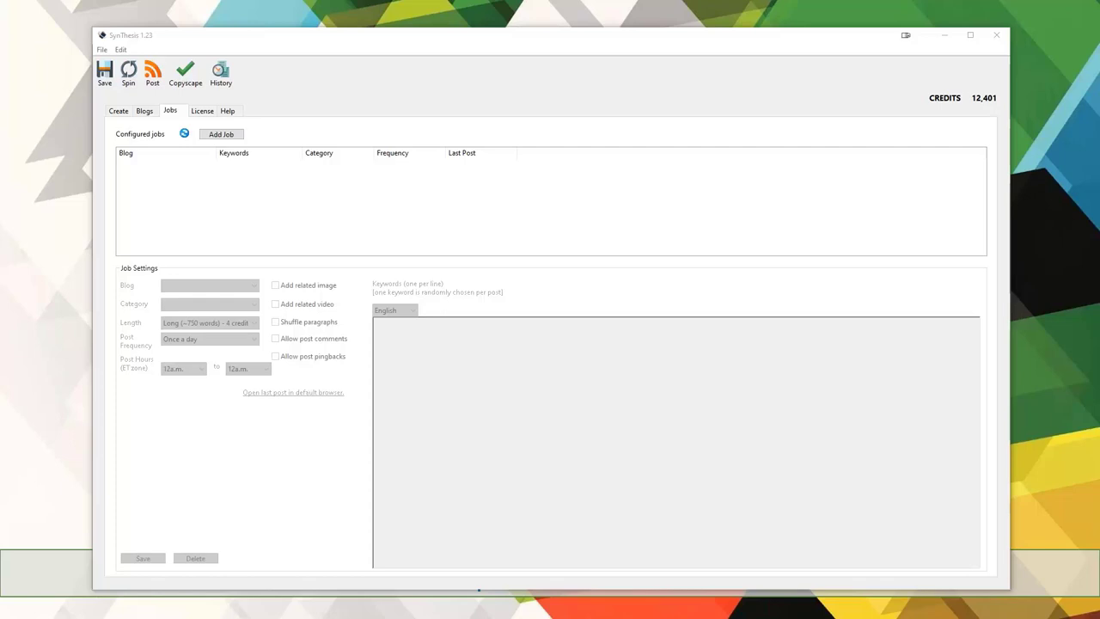
left_click(237, 138)
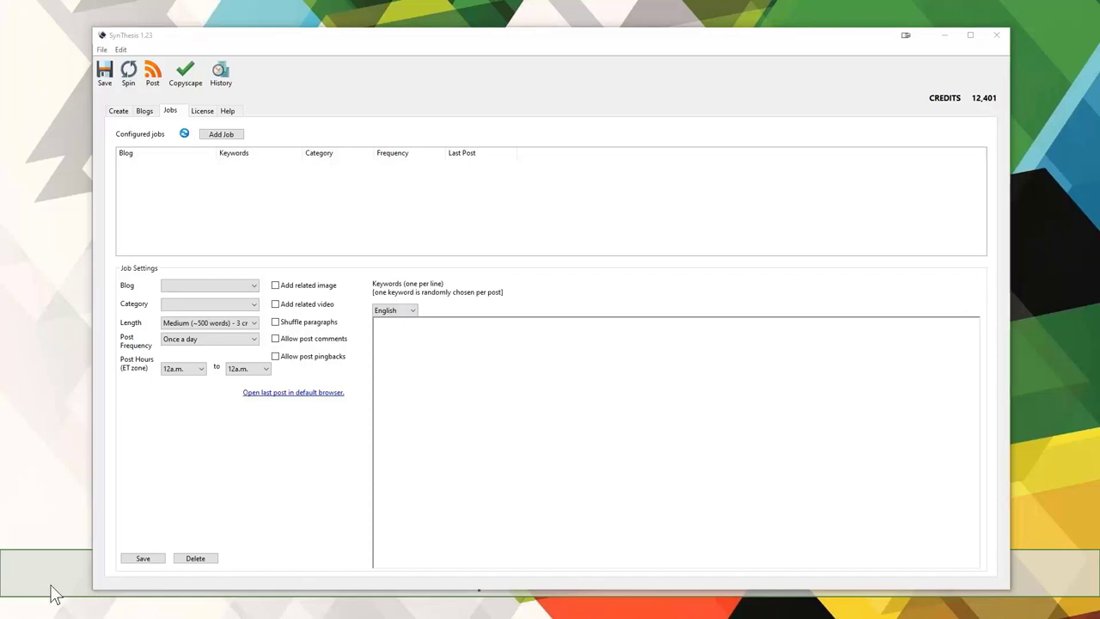
left_click(469, 355)
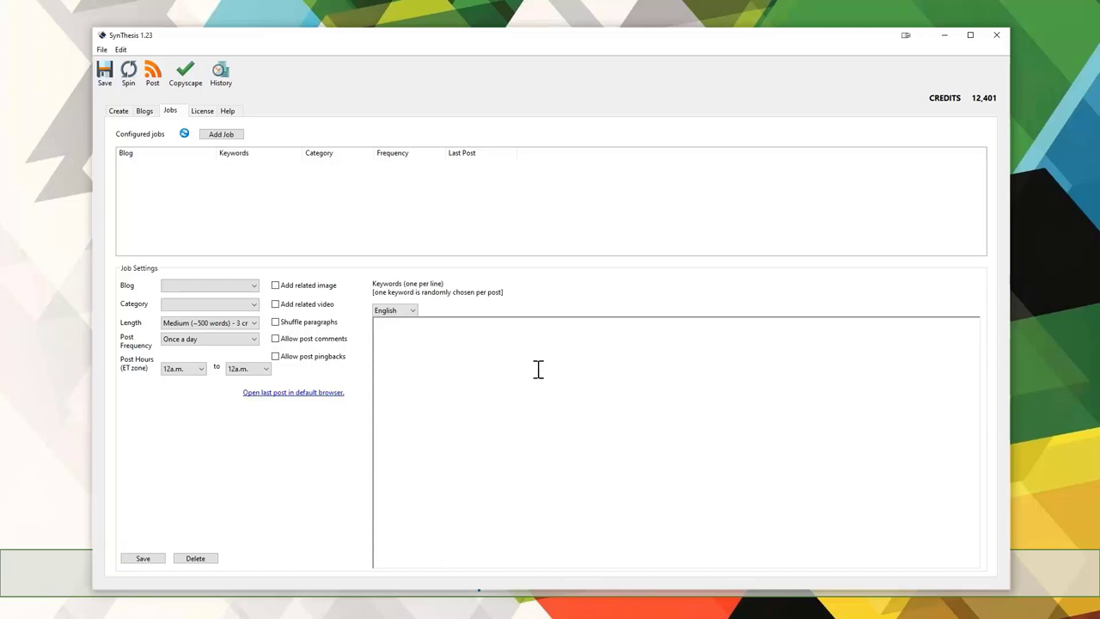
type("weight loss")
key("Return")
type("weight loss diet plan")
key("Return")
type("keto ")
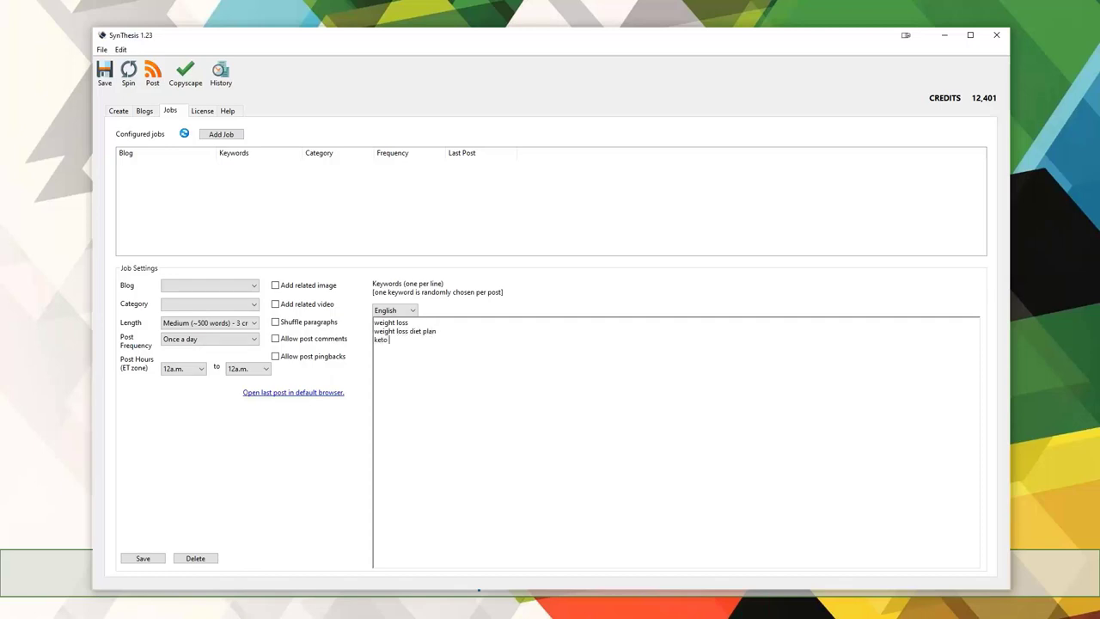
type("for weight loss")
key("Return")
Add "fast weight loss" and "paleo diets" on separate lines of the job's keyword list
type("fast weight lo")
type("ss ")
type("paleo diet")
type("s")
key("Return")
Add "healthy eating plan" and "exercising to lose weight" to the job's keywords and highlight the whole list for review
type("health")
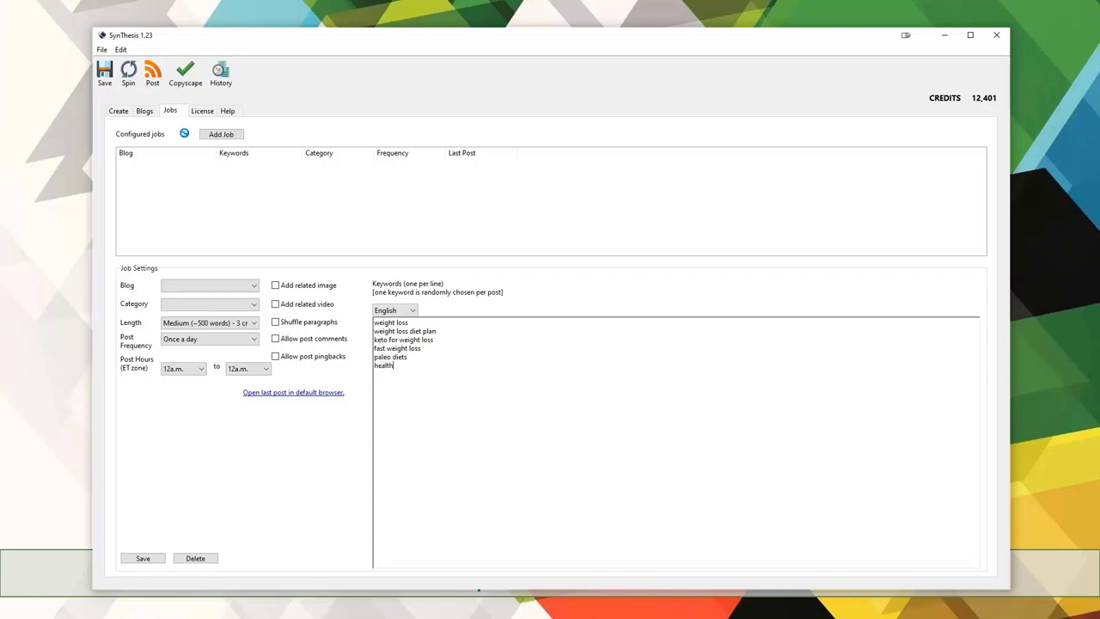
type("y eating pl")
key("BackSpace")
key("BackSpace")
type("plan")
key("Return")
type("exercise")
key("BackSpace")
type("ing to lose weight")
left_click_drag(449, 376, 363, 319)
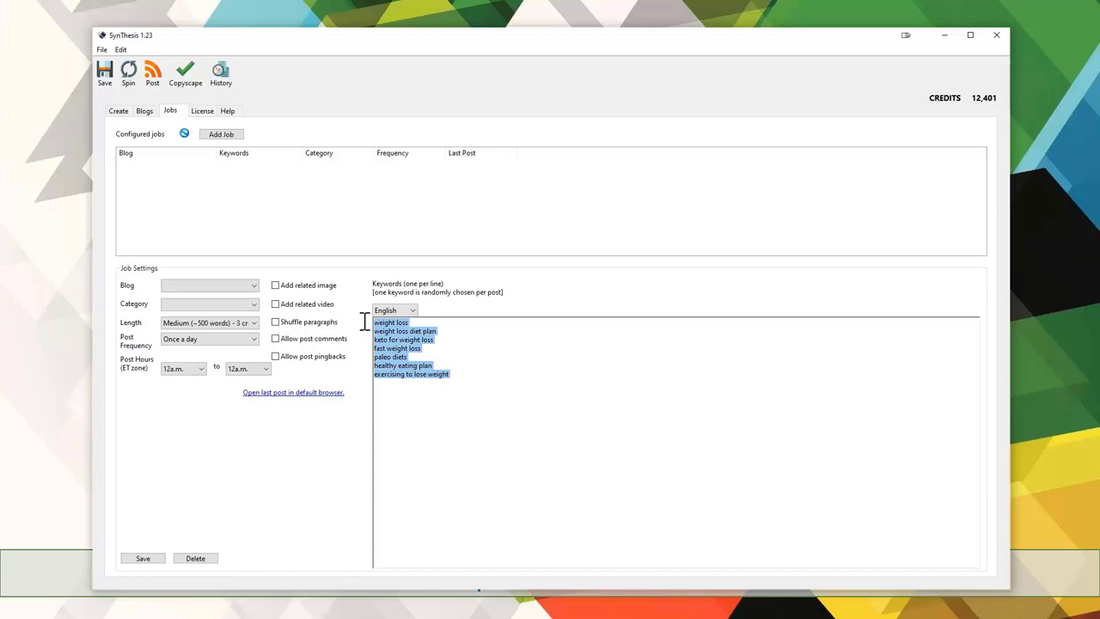
left_click(524, 369)
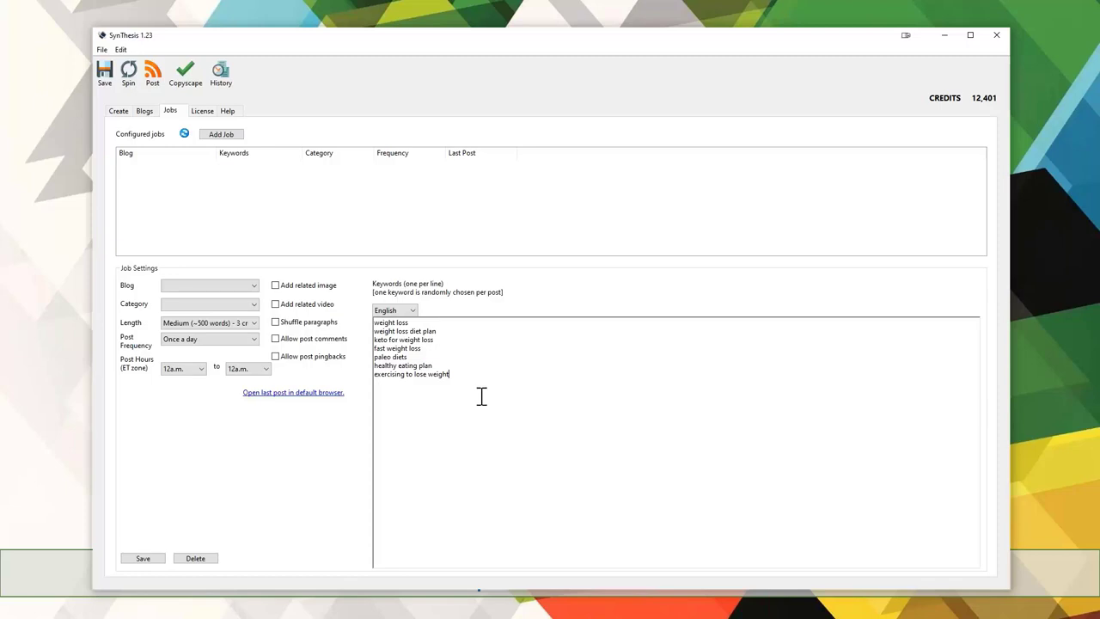
Append "cardio for weight loss" and "does muscle burn fat" to the job's keyword list and review all entries
key("Return")
type("cardio f")
type("or weight los")
type("does muscle")
type(" burn fat")
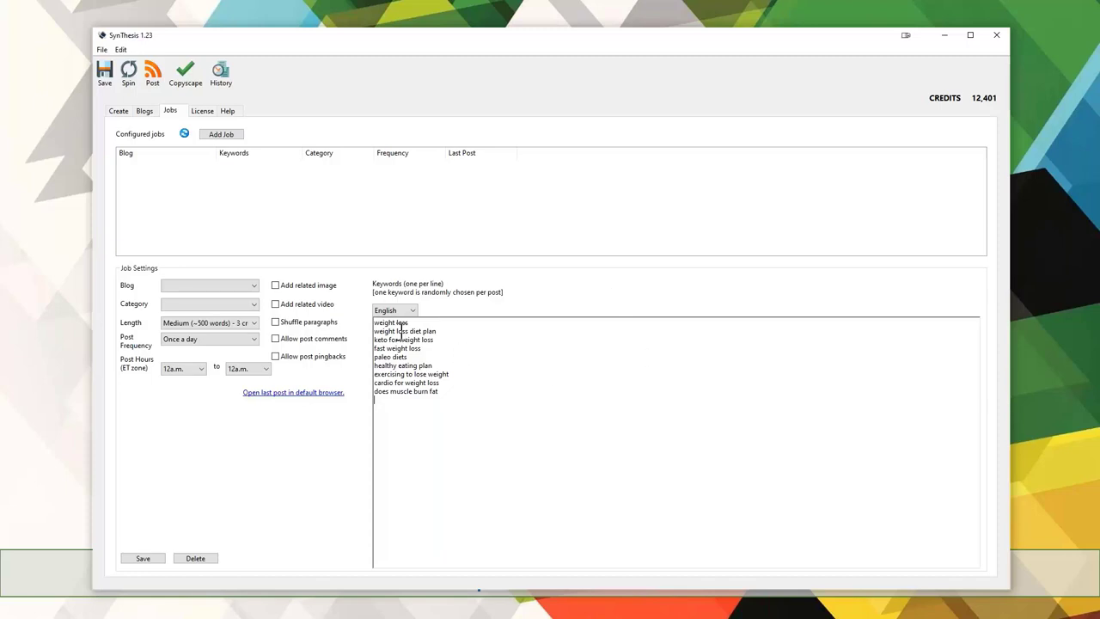
left_click_drag(375, 325, 470, 407)
left_click(471, 409)
Set the job's post frequency to once a week and review its keyword list
left_click(195, 341)
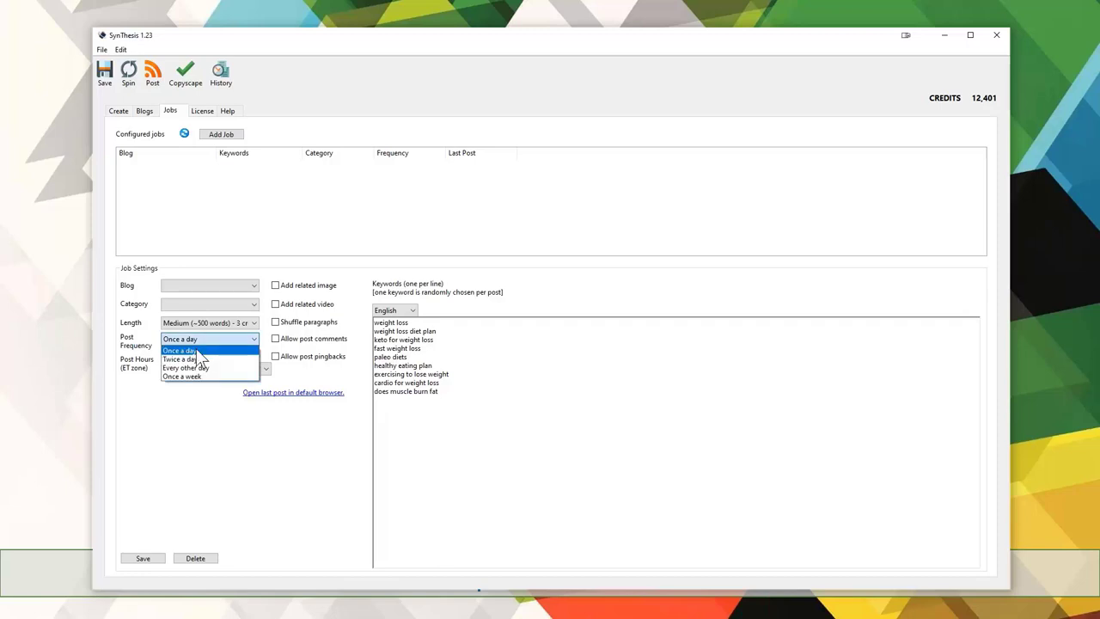
left_click(197, 397)
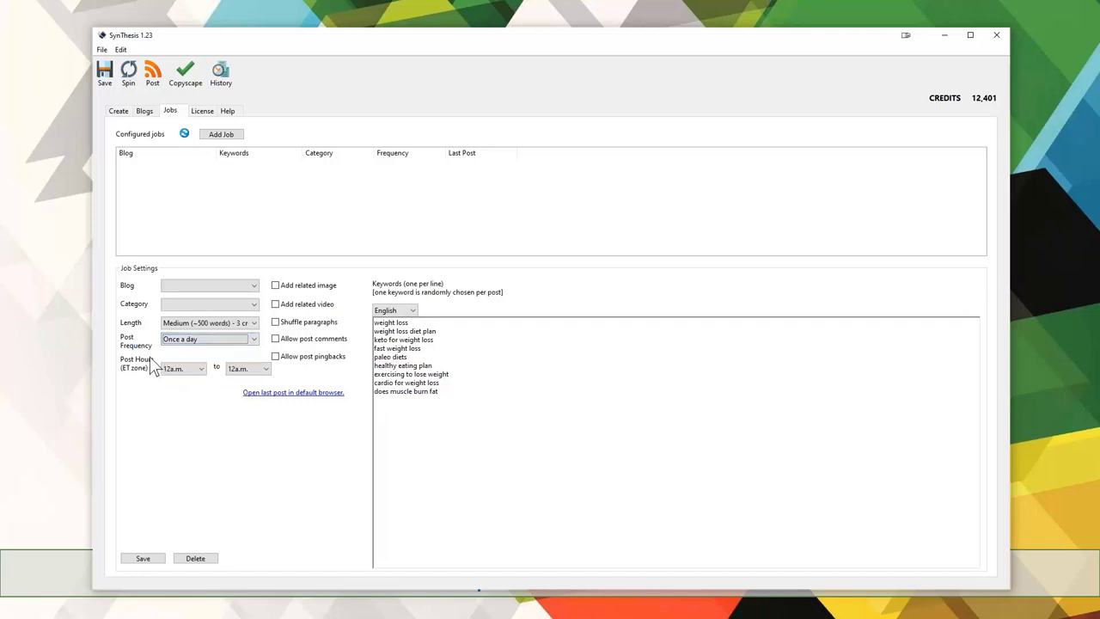
left_click(164, 341)
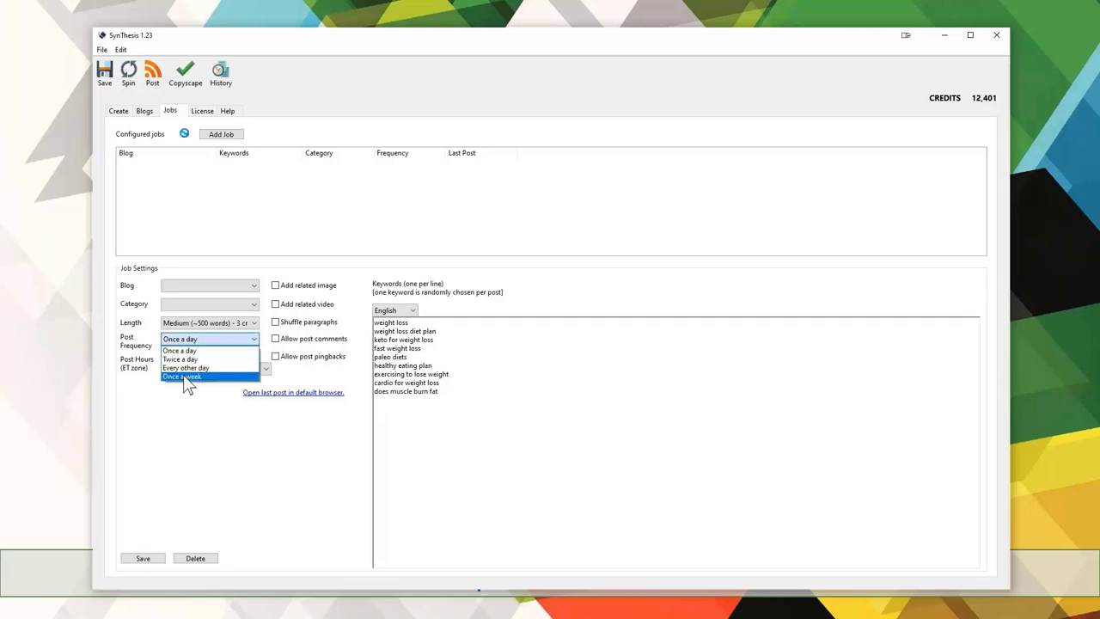
left_click(185, 378)
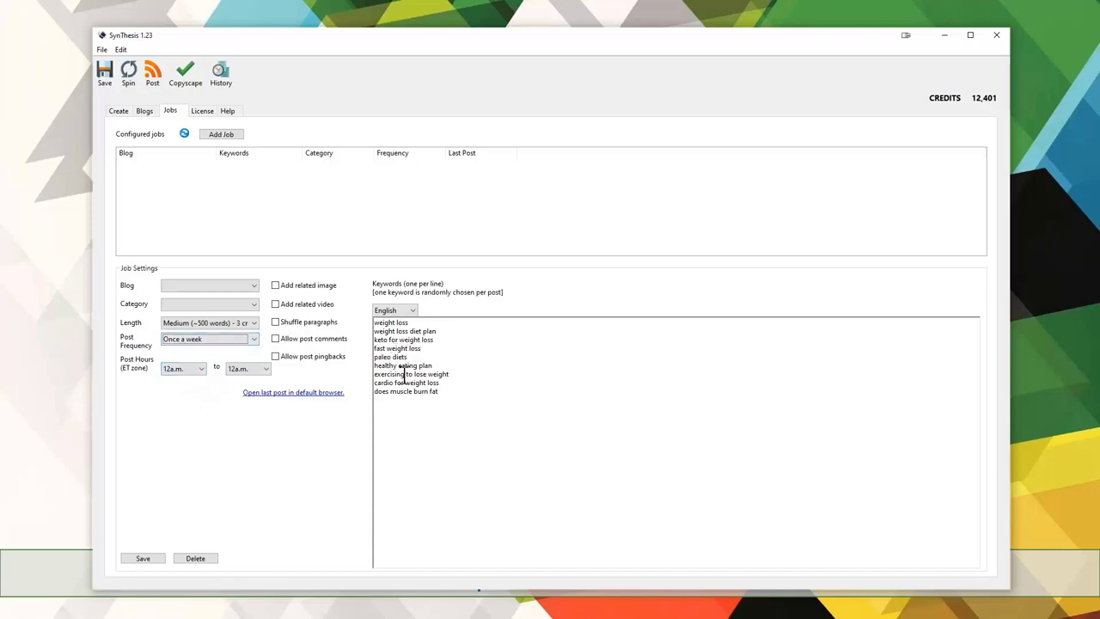
left_click_drag(454, 388, 356, 320)
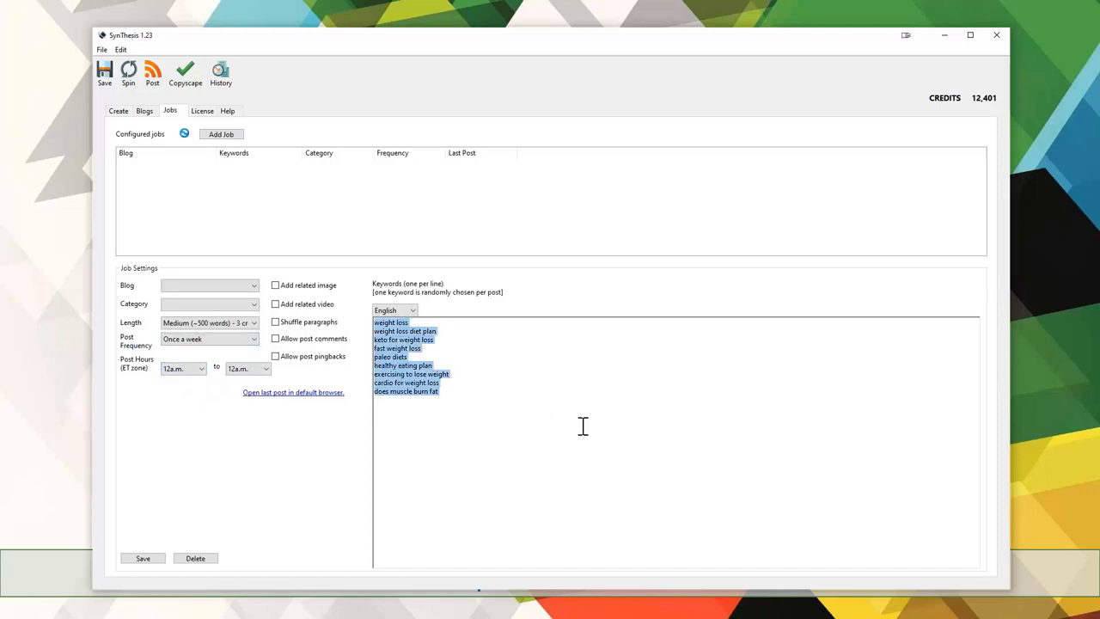
left_click(584, 425)
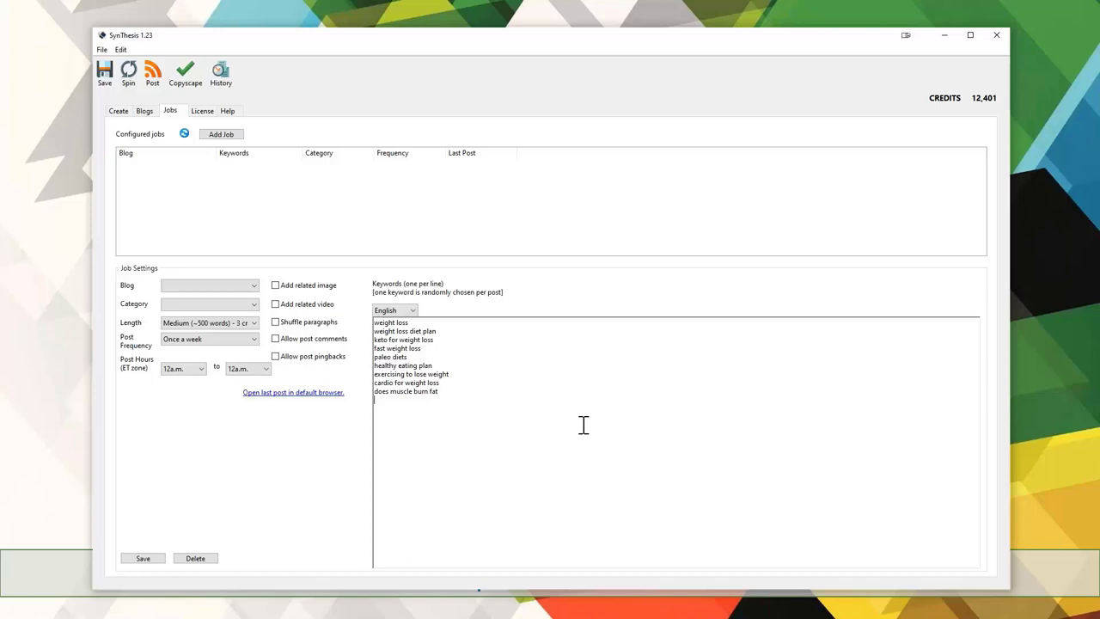
Set the job's post frequency to twice a day and highlight its whole keyword list for review
left_click(207, 342)
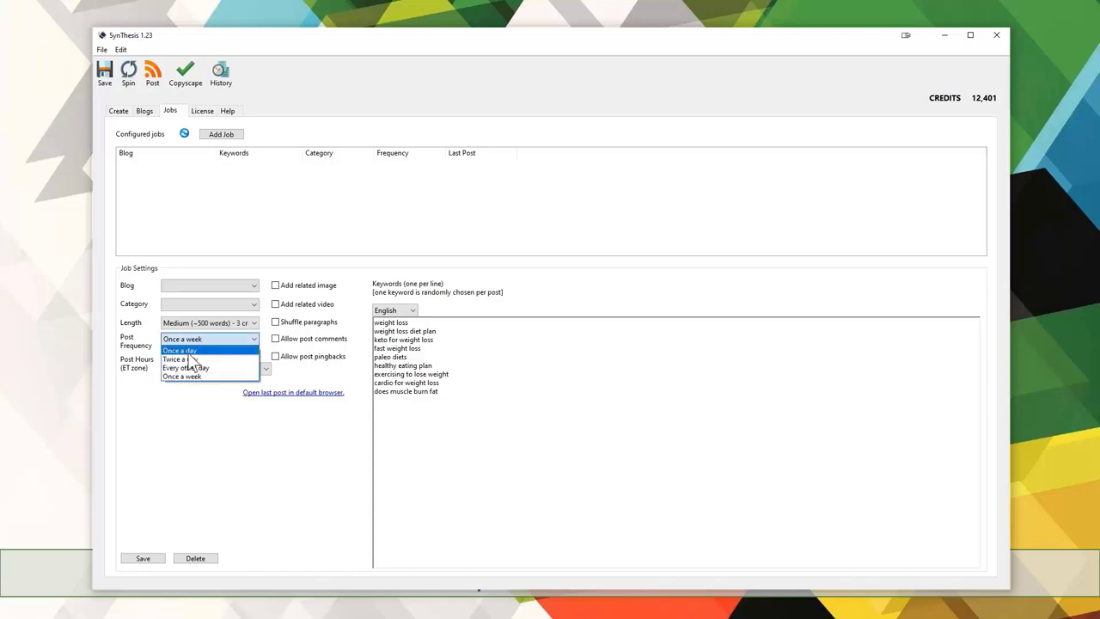
left_click(194, 360)
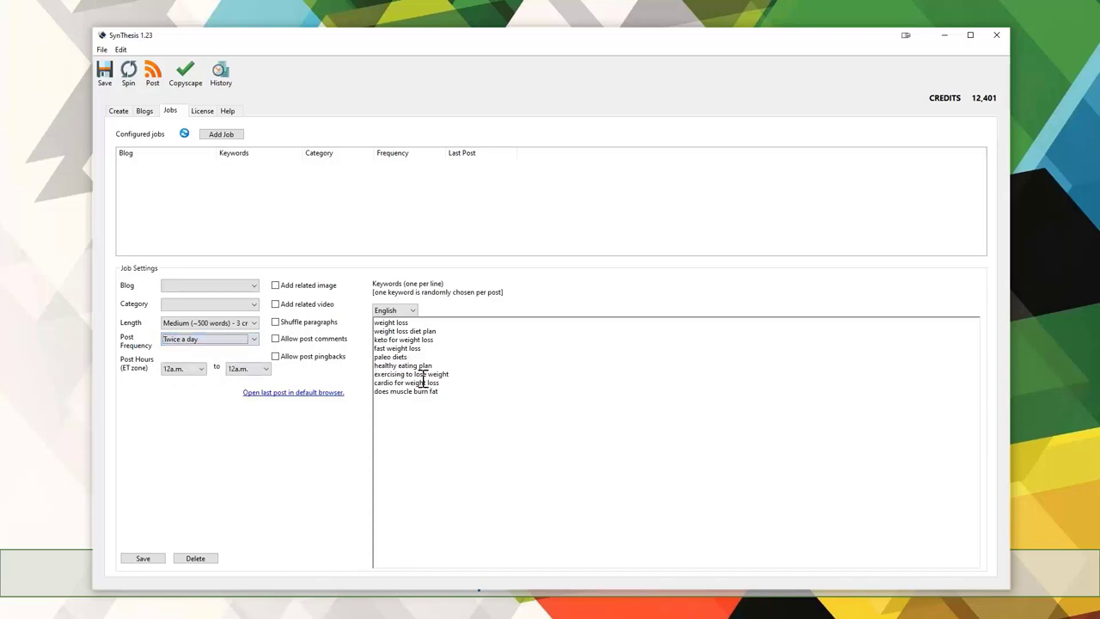
left_click_drag(452, 398, 358, 324)
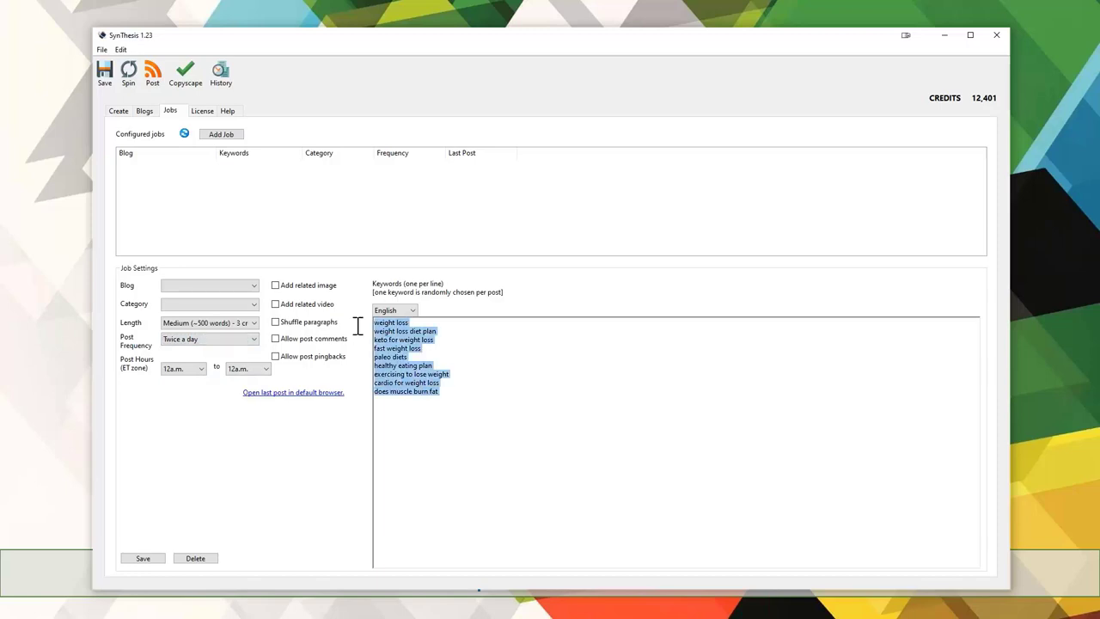
left_click(512, 399)
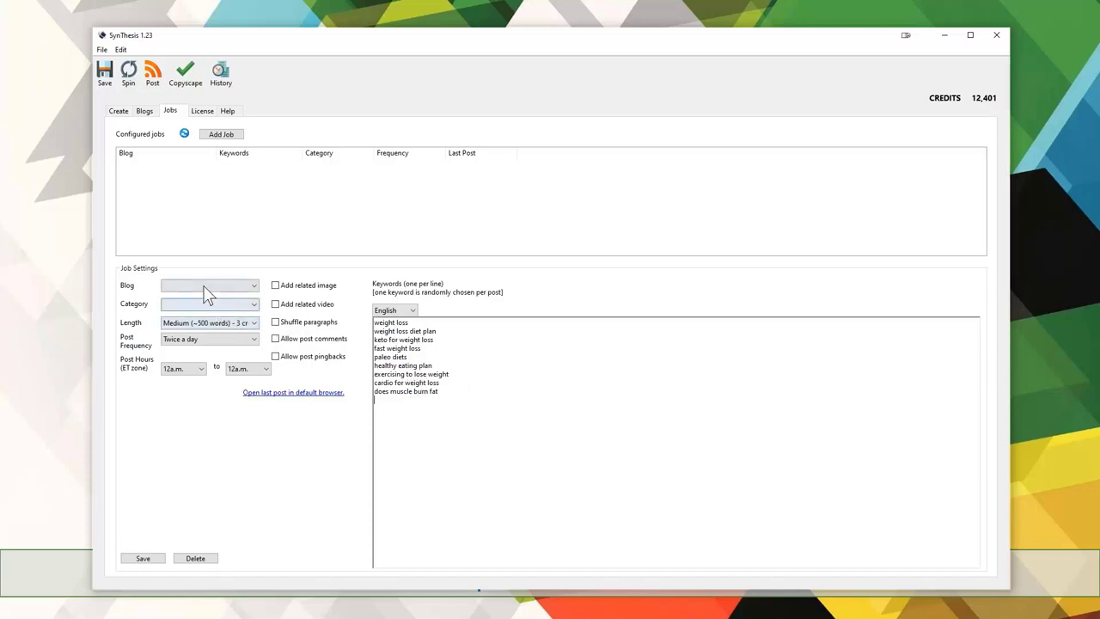
left_click_drag(449, 384, 370, 317)
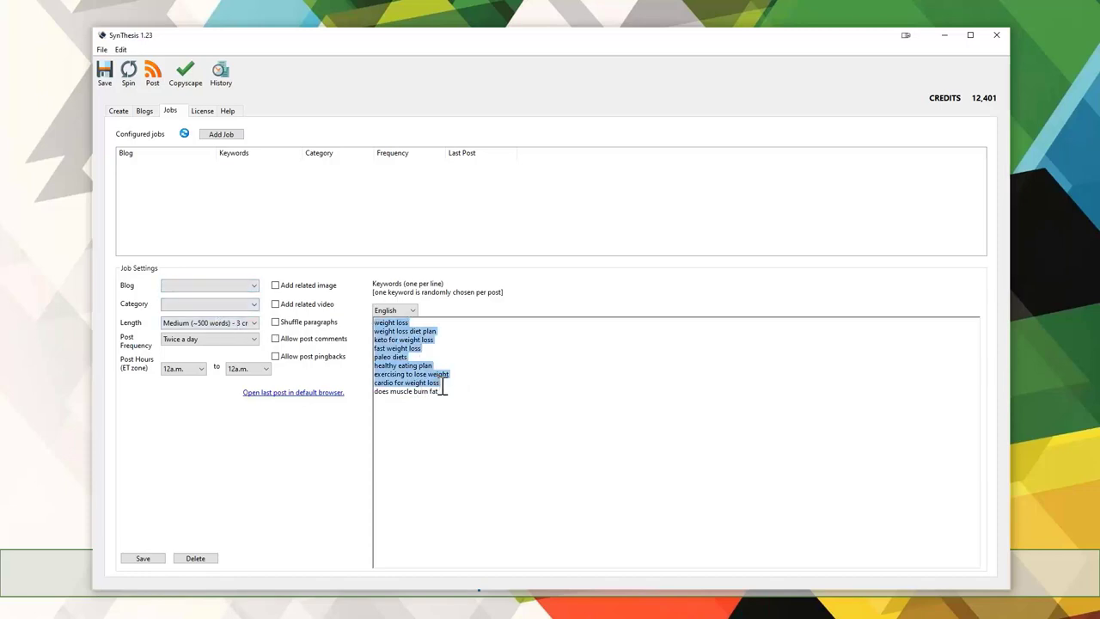
mouse_move(442, 392)
left_mouse_down()
mouse_move(378, 362)
mouse_move(373, 319)
left_mouse_up()
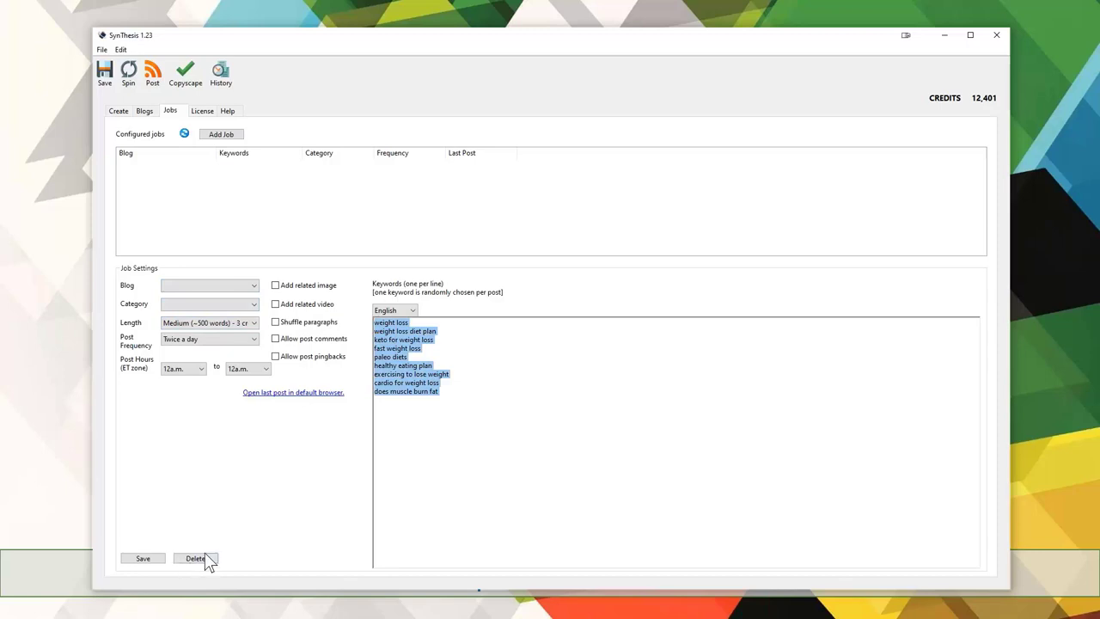
left_click(483, 379)
left_click_drag(469, 394, 366, 323)
Add "aerobic exercise benefits" on a new line below "does muscle burn fat" in the job's keywords
left_click(481, 383)
key("Down")
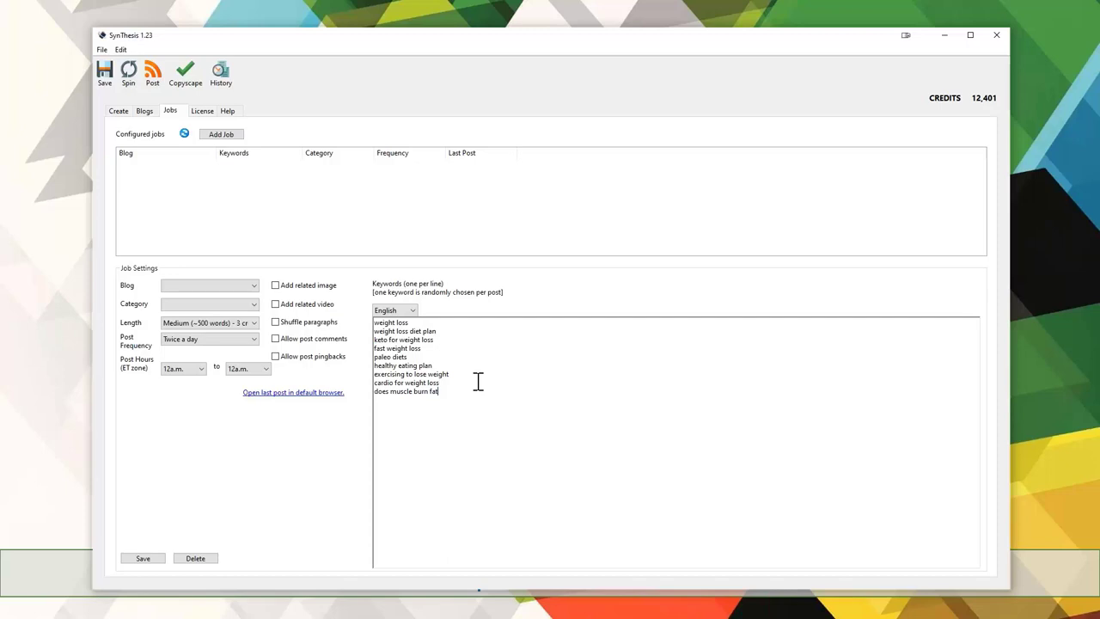
key("Return")
type("aerobic exercice")
key("BackSpace")
key("BackSpace")
type("se benef")
type("its")
Add "calorie burning exercises" as the last entry of the job's keyword list
type("calorie")
type(" burngin")
key("BackSpace")
key("BackSpace")
key("BackSpace")
type("ing")
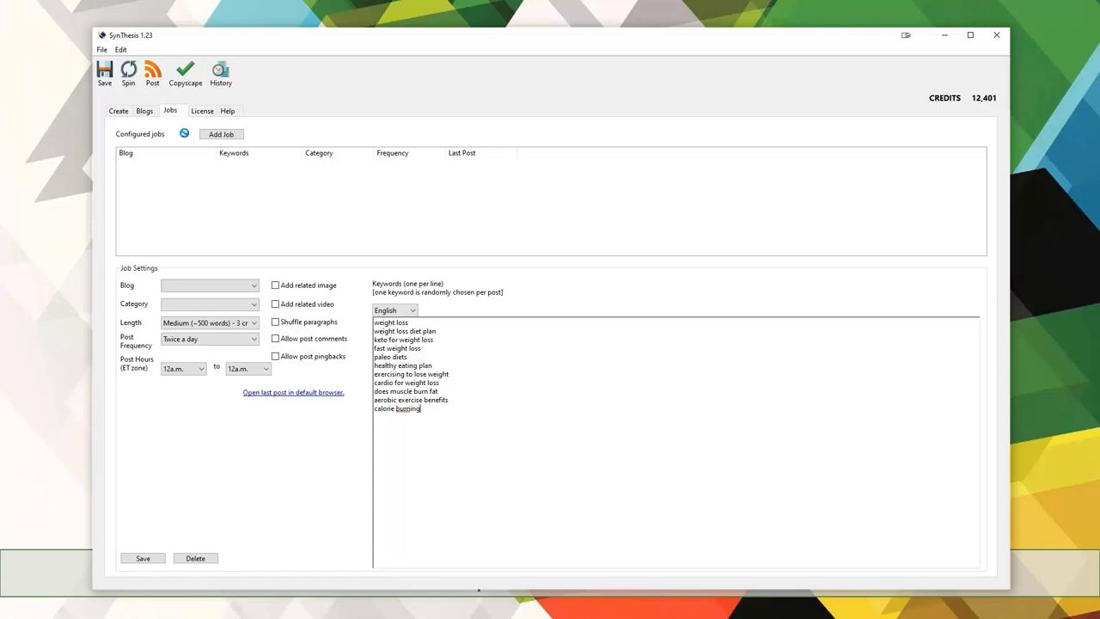
type(" erercises")
Go to article creation and request keyword suggestions for "aerobic exercise"
left_click(114, 112)
left_click(148, 168)
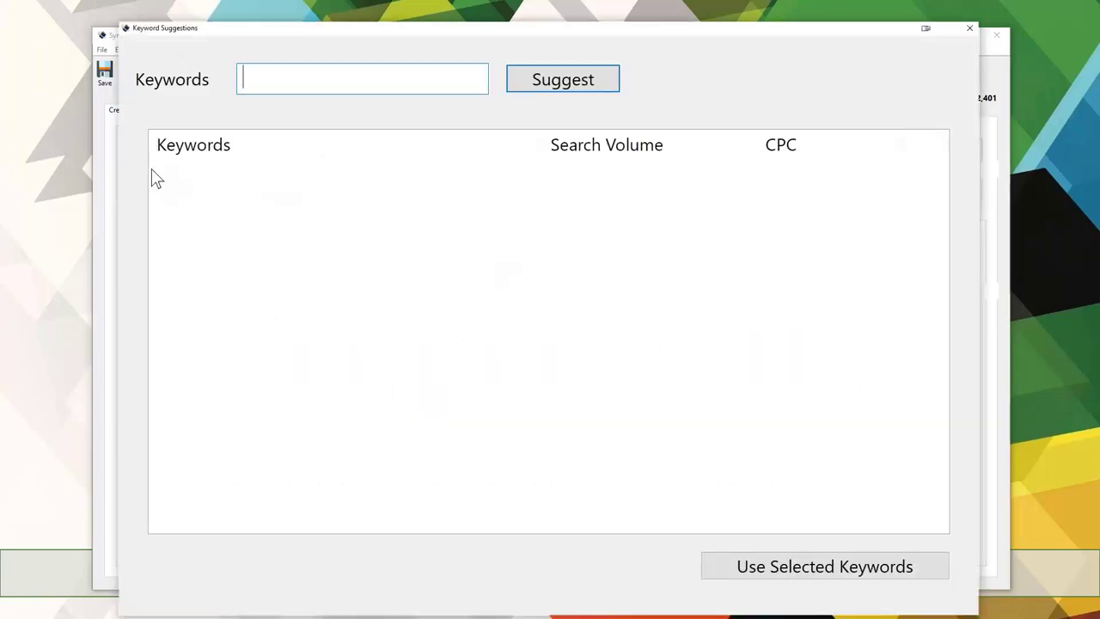
type("aerobic e")
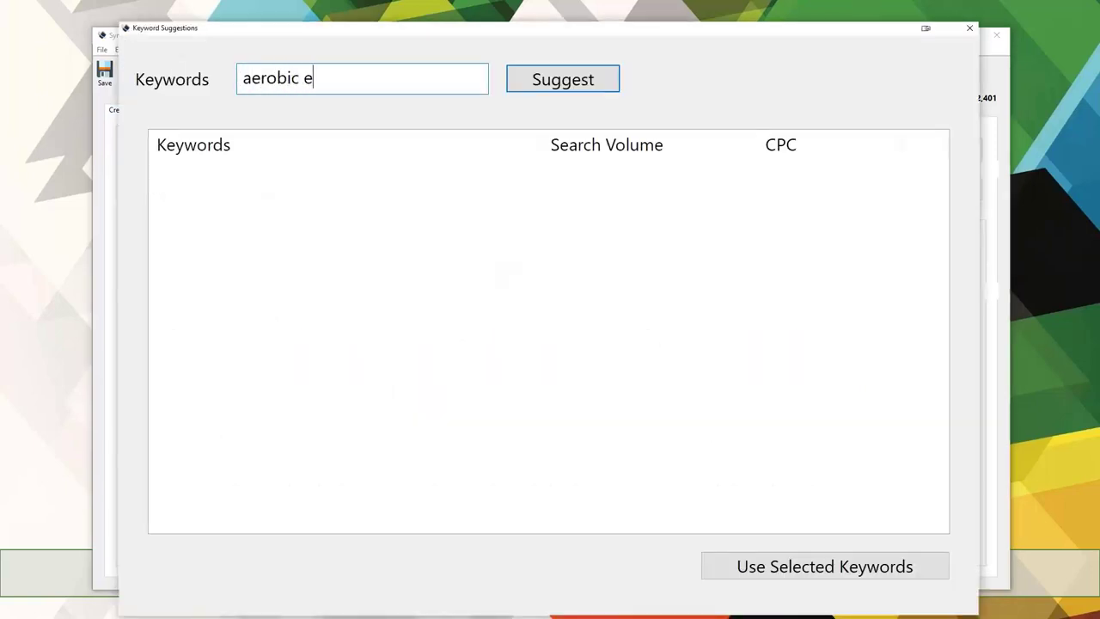
type("xercise")
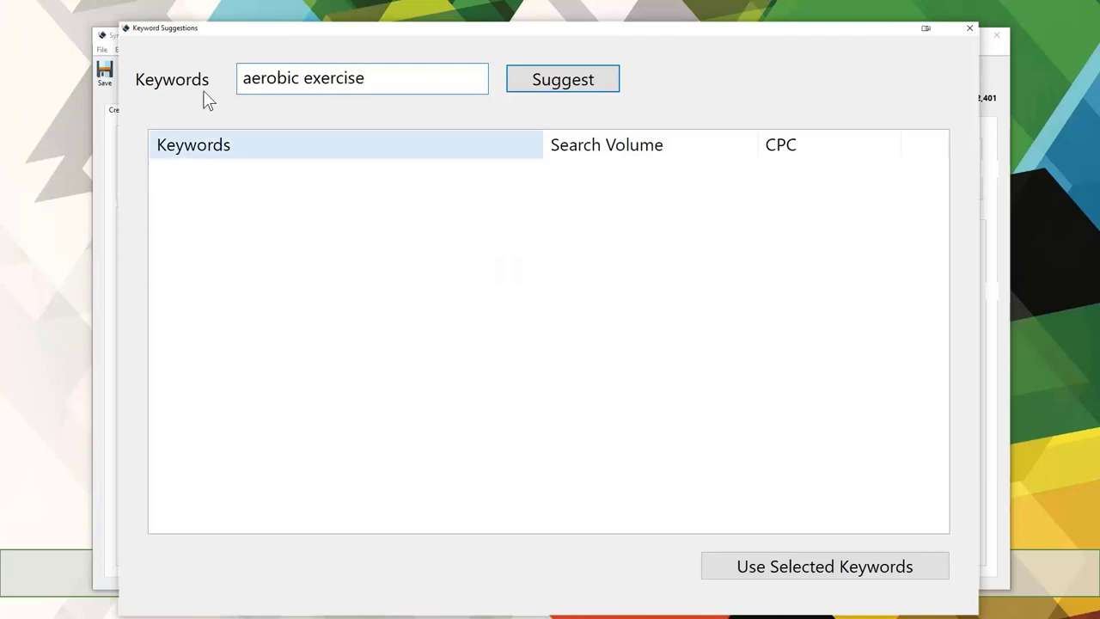
left_click(572, 81)
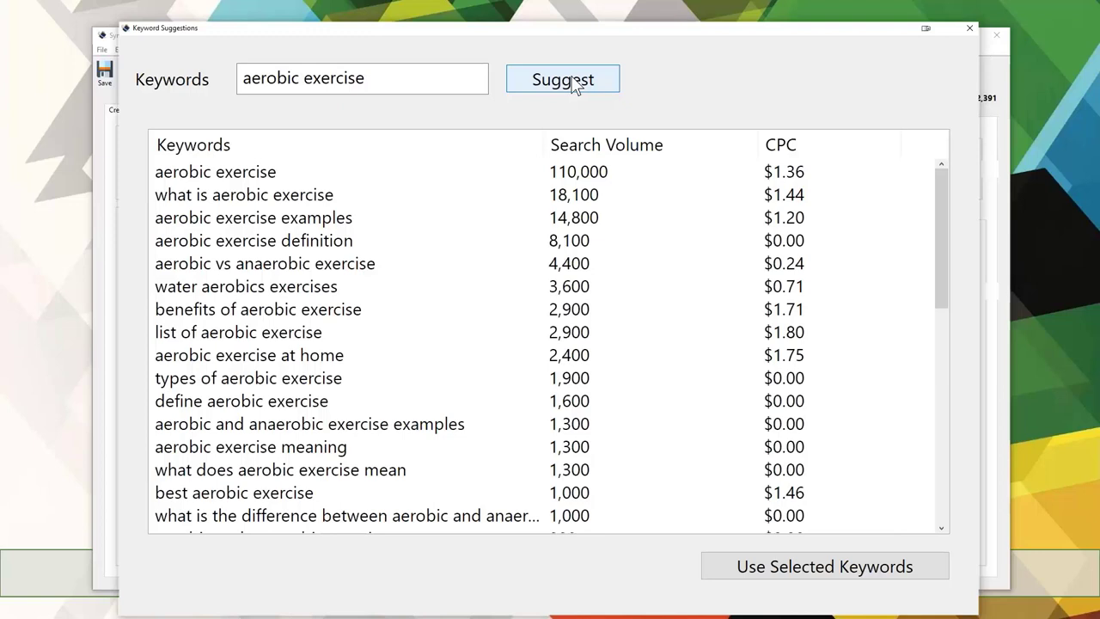
Examine the highest-volume keyword suggestions one by one, from "aerobic exercise" down to "types of aerobic exercise"
left_click(262, 171)
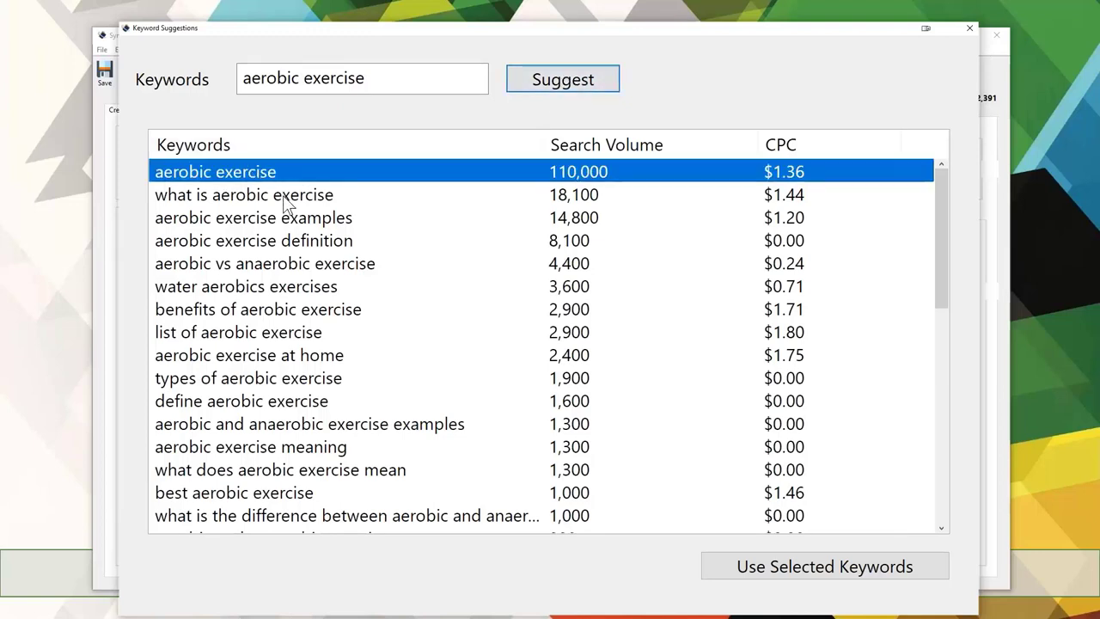
left_click(283, 195)
left_click(291, 219)
left_click(289, 242)
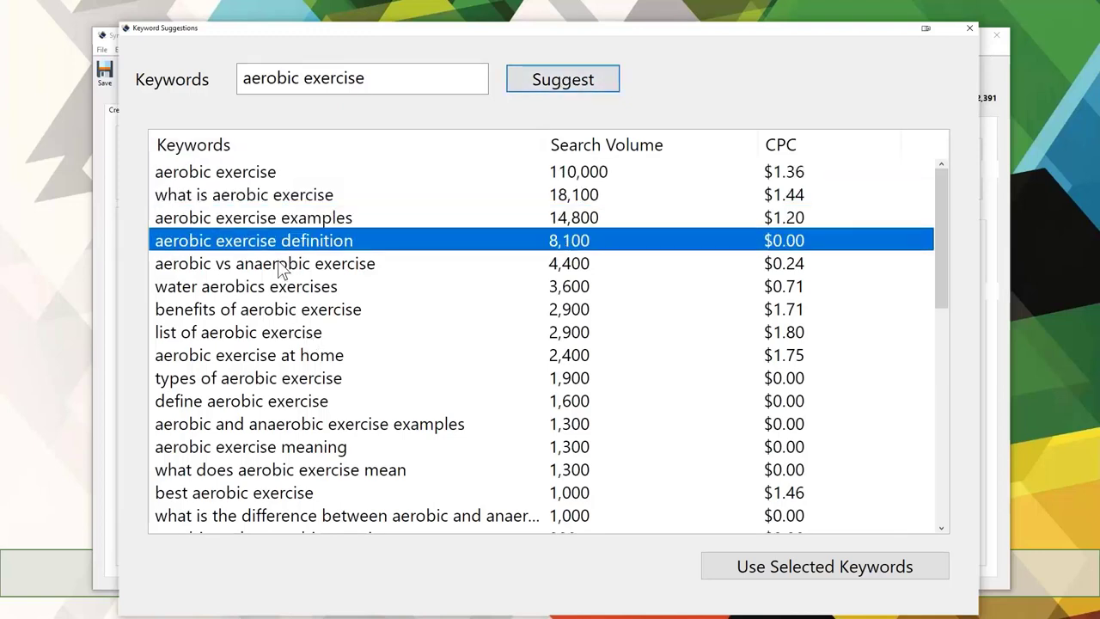
key("Down")
key("Down")
key("Down")
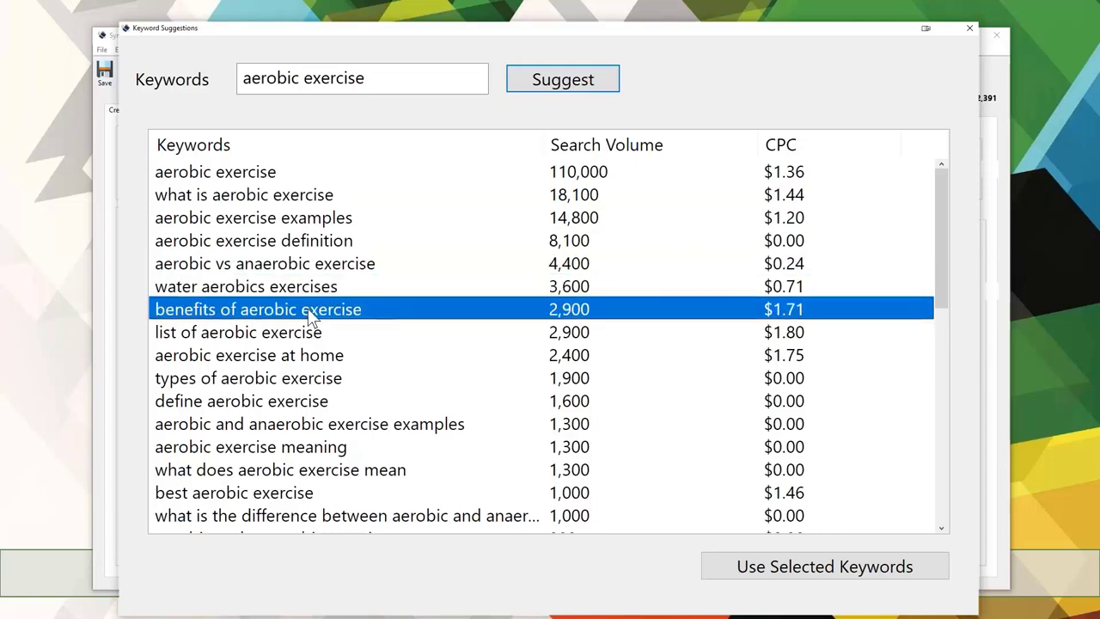
left_click(297, 337)
left_click(309, 356)
left_click(311, 382)
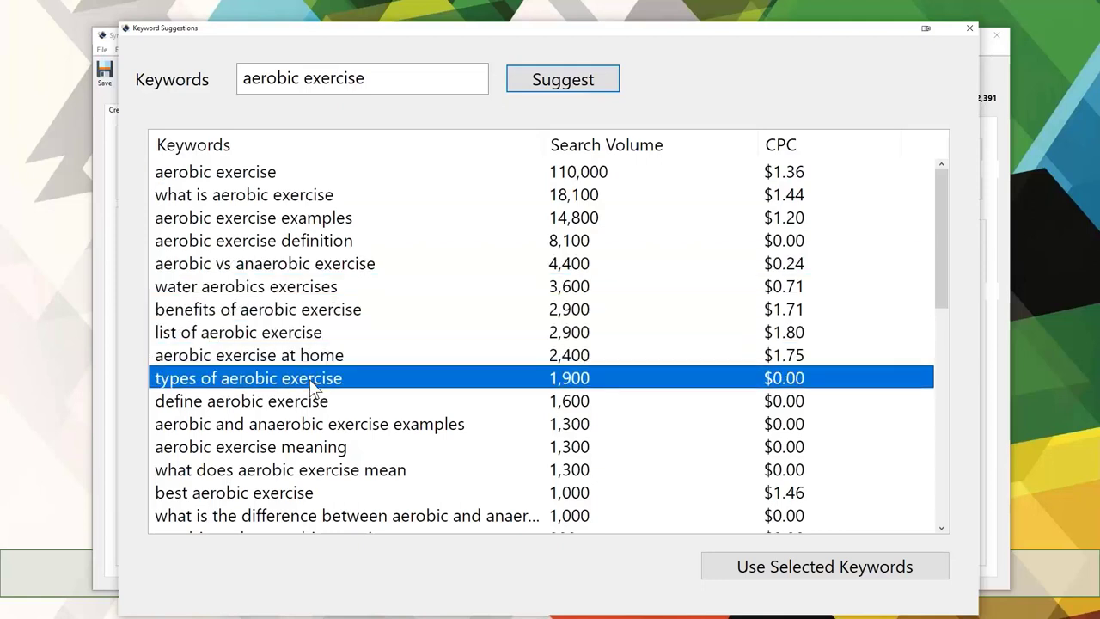
Examine the mid-volume suggestions, from "aerobic and anaerobic exercise examples" down to "aerobic exercise for weight loss"
scroll(319, 365, "down", 1)
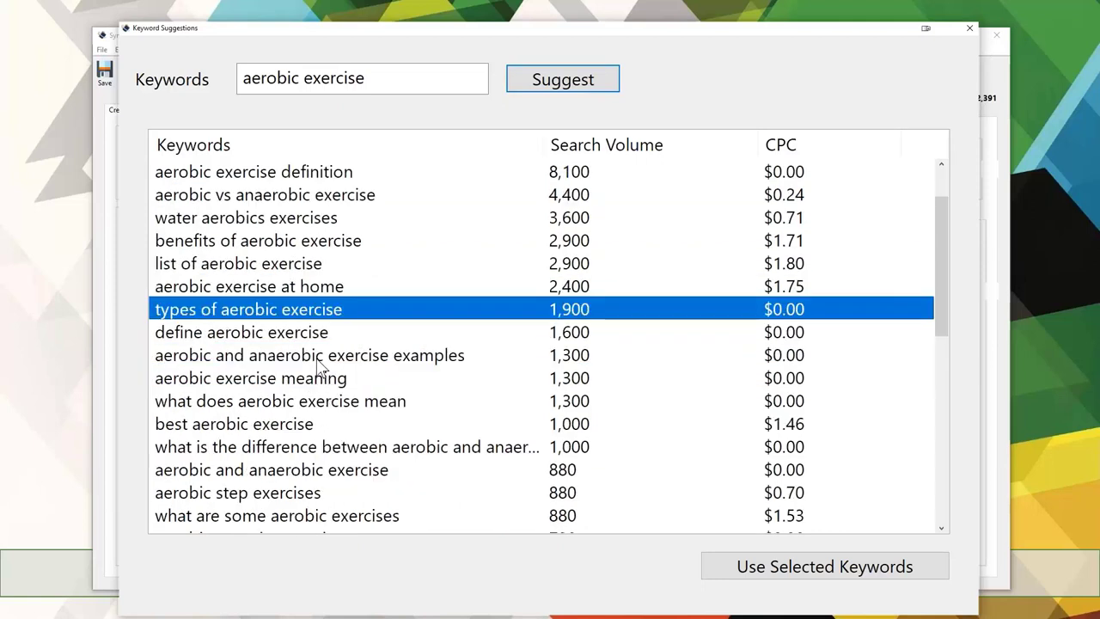
left_click(318, 361)
scroll(258, 335, "down", 2)
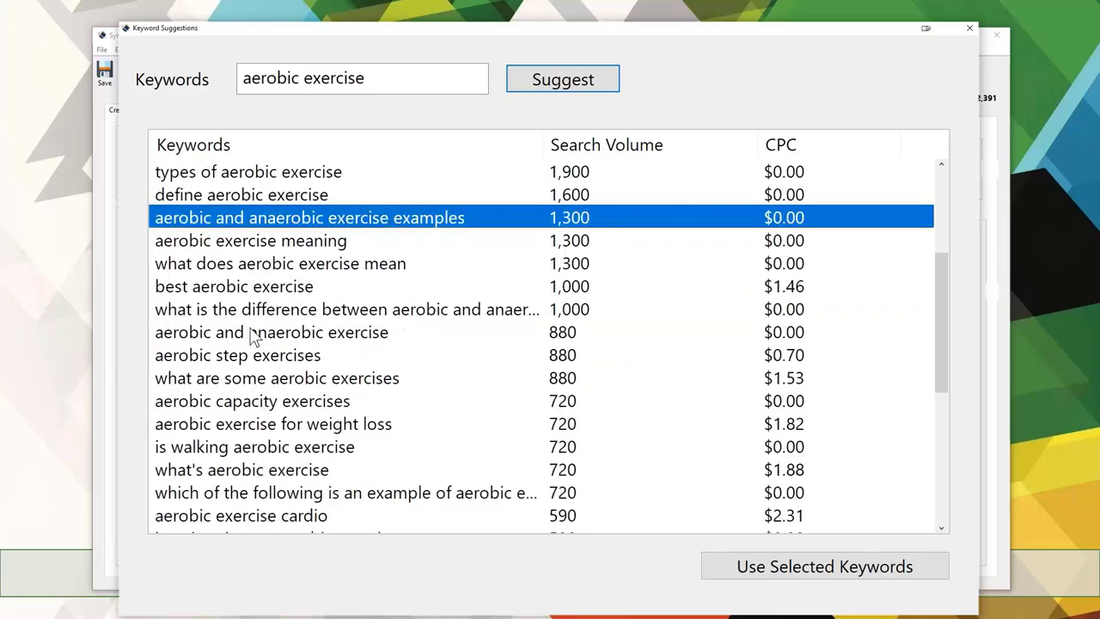
left_click(277, 268)
left_click(280, 290)
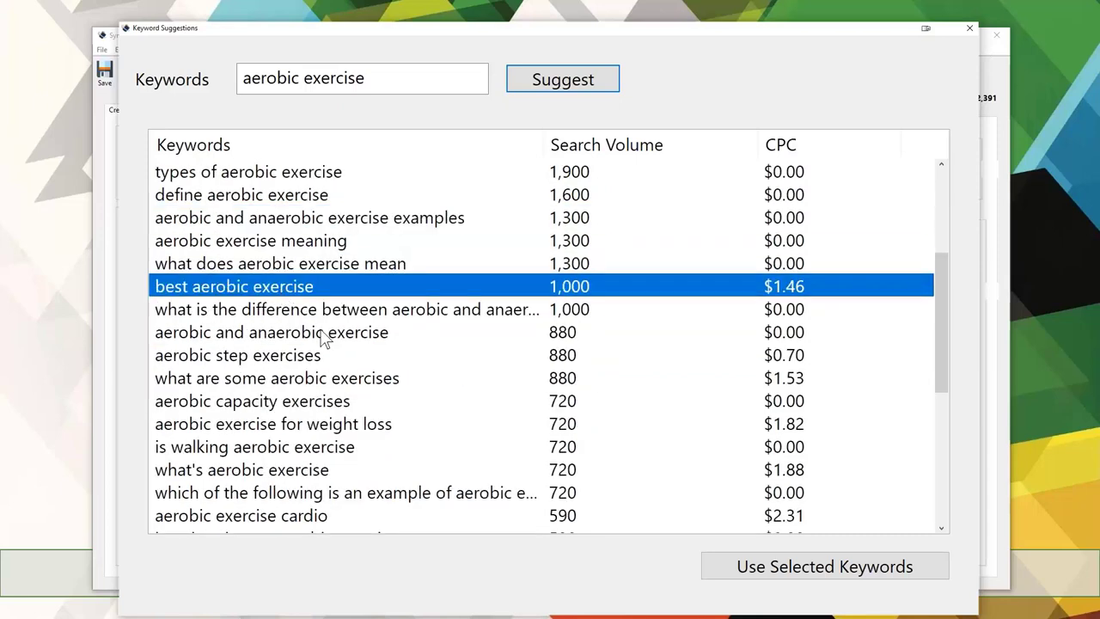
left_click(292, 382)
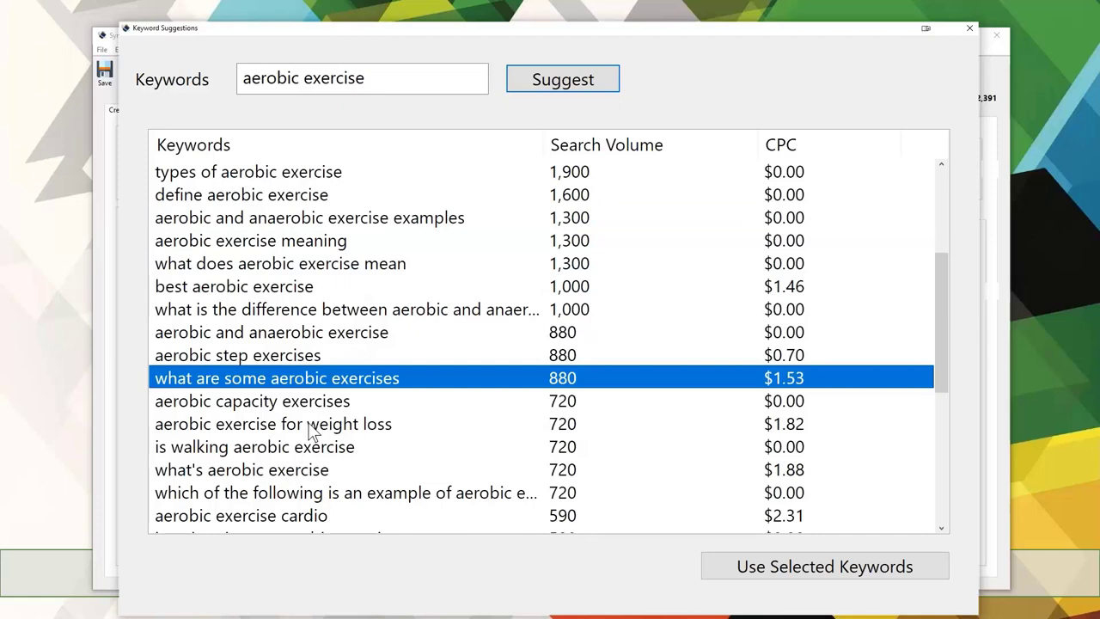
left_click(311, 425)
scroll(313, 432, "down", 1)
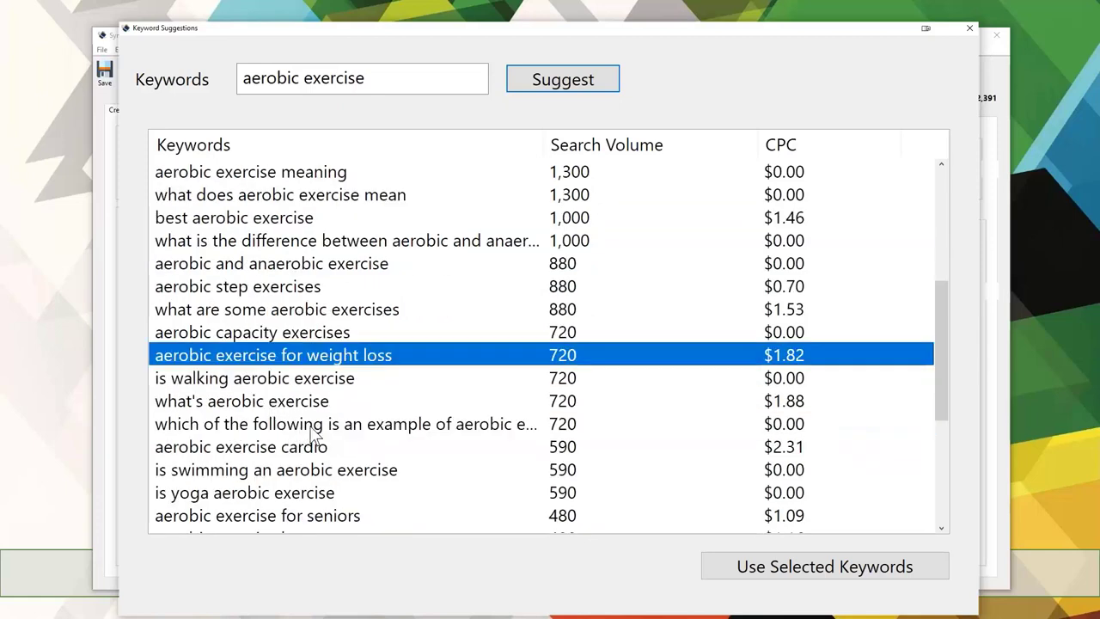
scroll(268, 438, "down", 2)
Examine the remaining suggestions from "is swimming an aerobic exercise" to "is running an aerobic exercise", and close the suggestions without using any
left_click(251, 336)
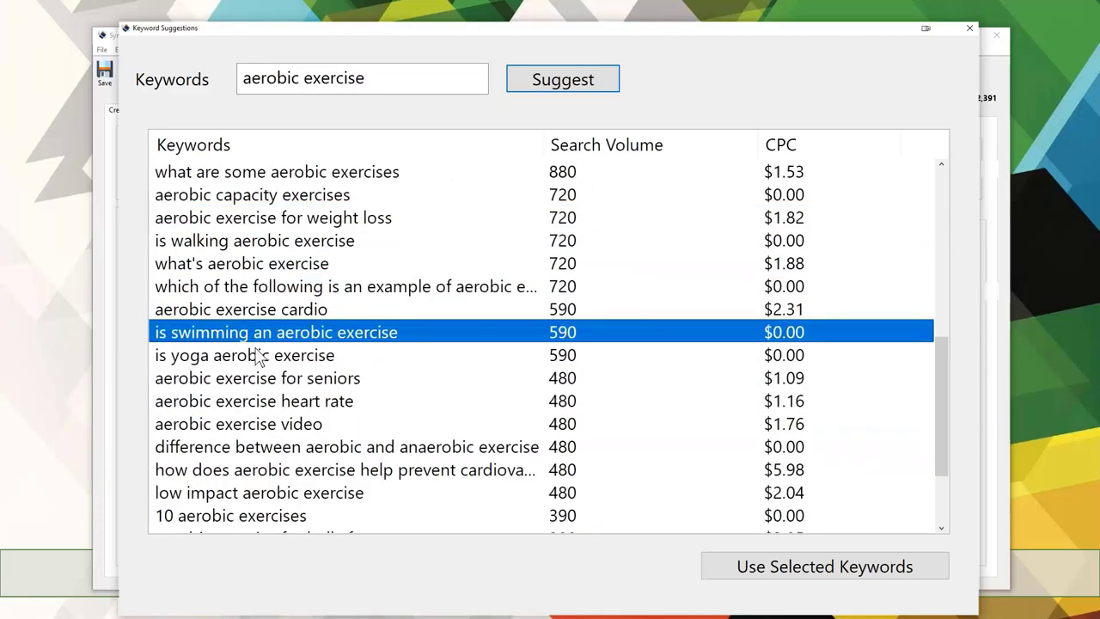
left_click(260, 357)
left_click(292, 383)
left_click(296, 403)
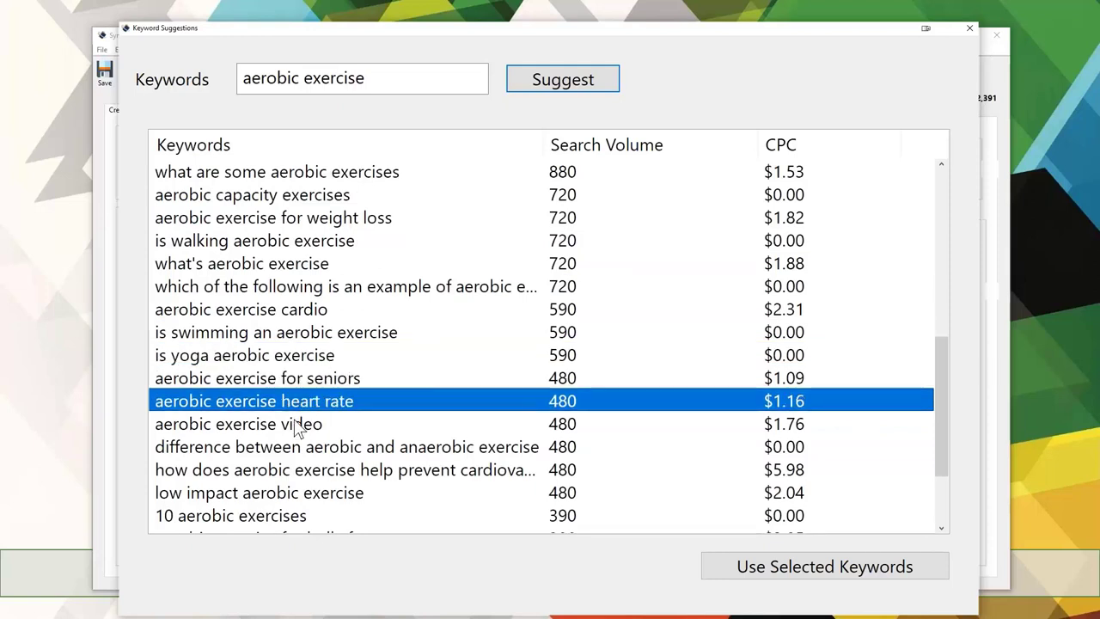
left_click(297, 426)
scroll(301, 426, "down", 2)
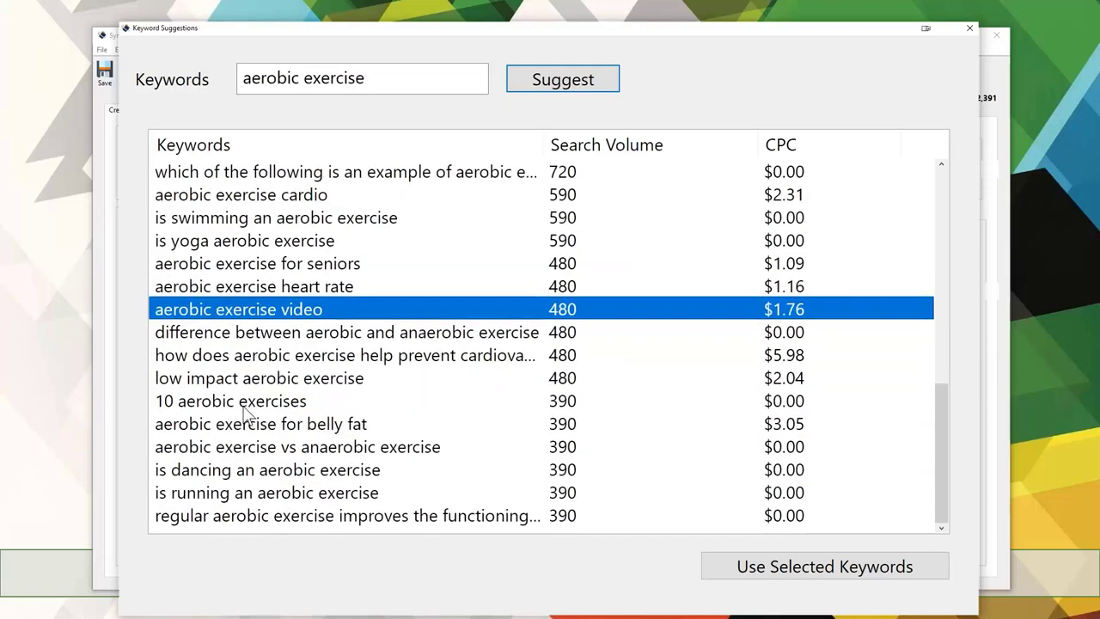
left_click(245, 409)
left_click(315, 430)
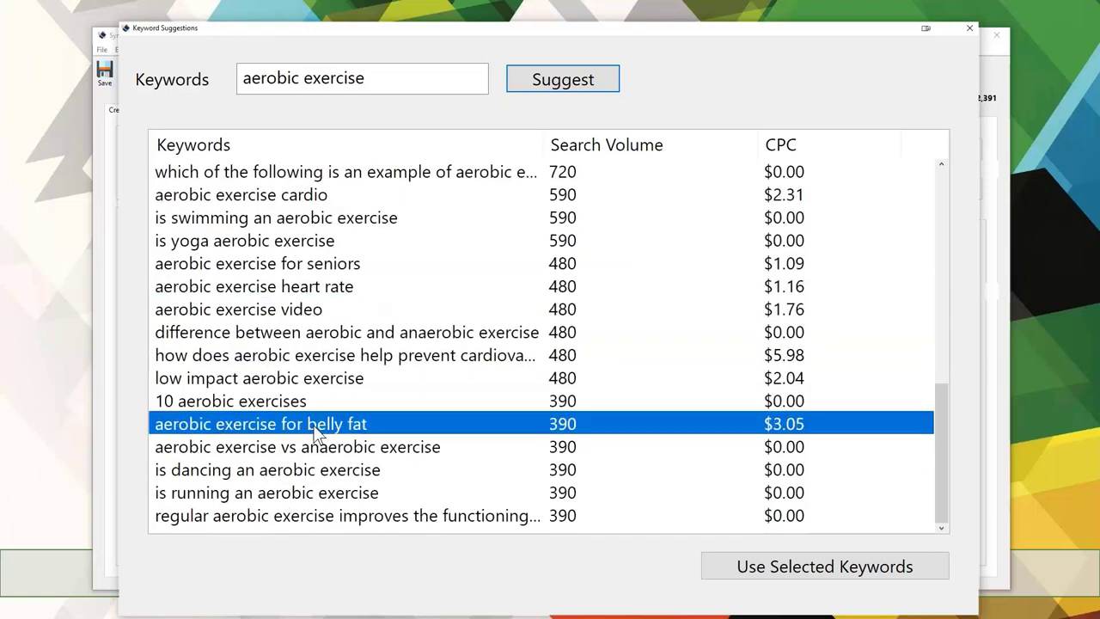
left_click(262, 471)
left_click(301, 496)
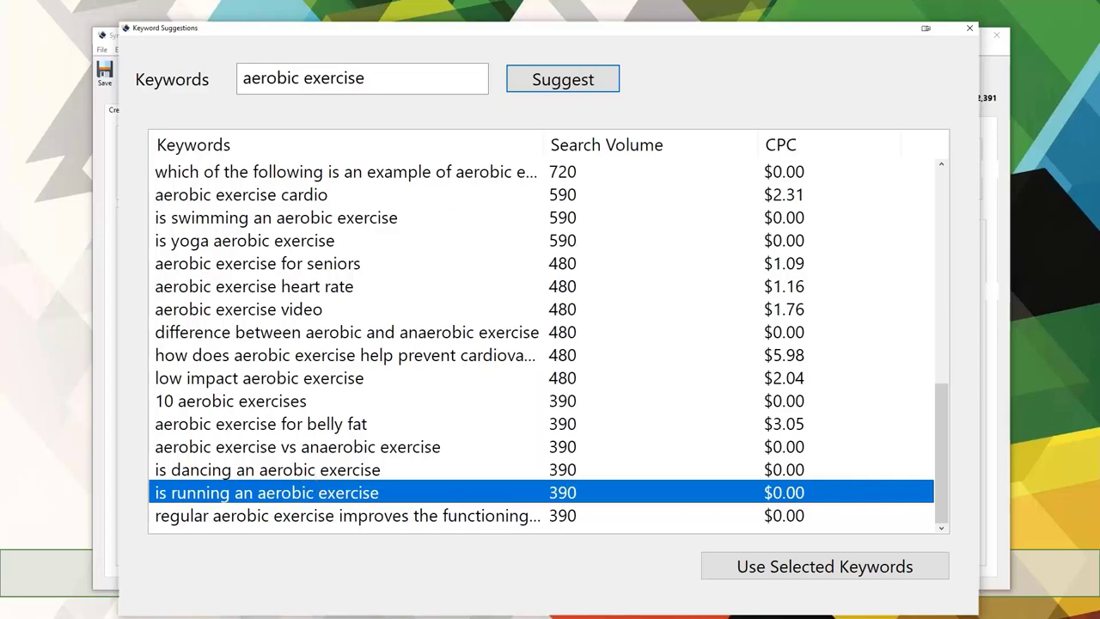
left_click(967, 31)
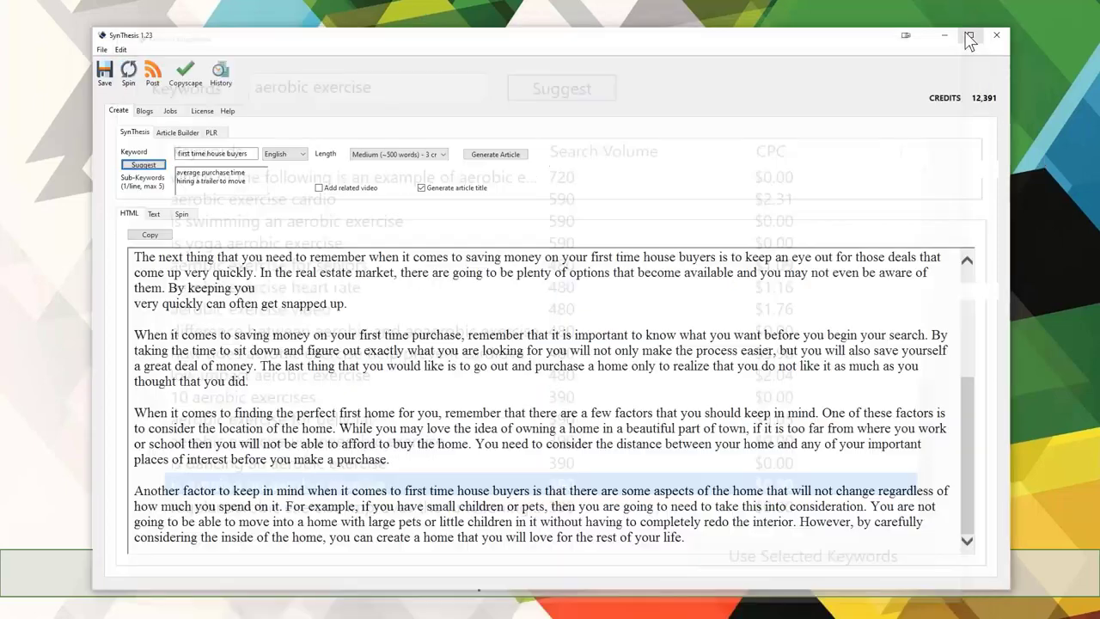